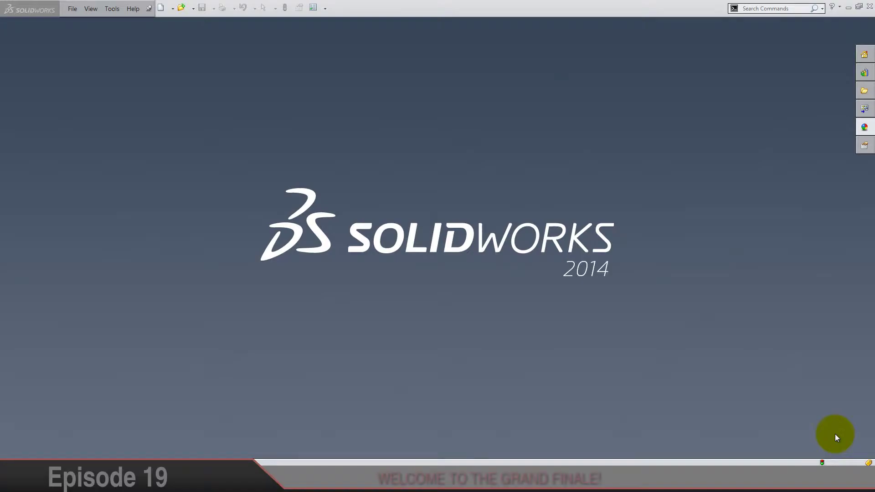
# - Bring the SolidWorks 2014 window into focus at its start screen
pyautogui.click(835, 435)
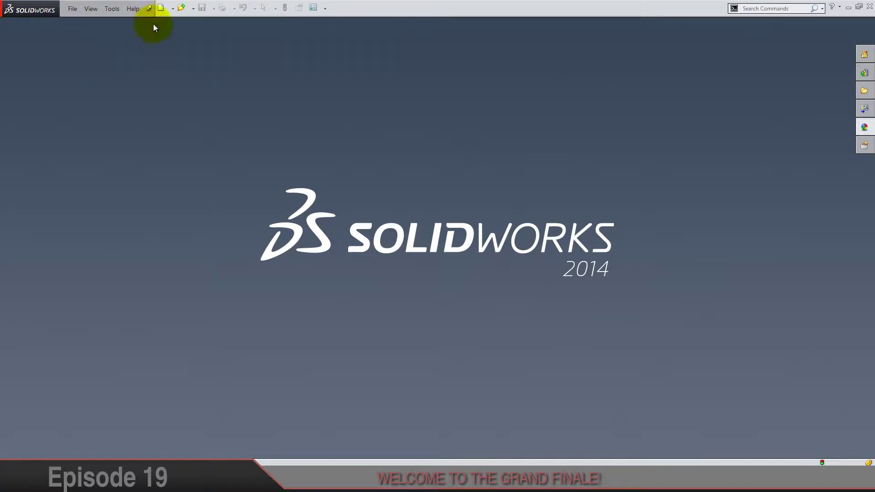
# - Show the Open dialog at the Desktop > Teapot tut folder
pyautogui.click(185, 8)
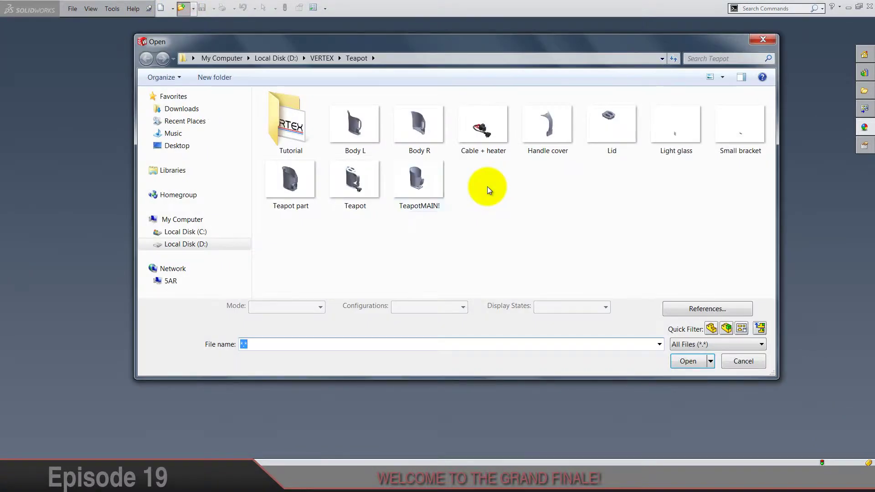
pyautogui.click(209, 148)
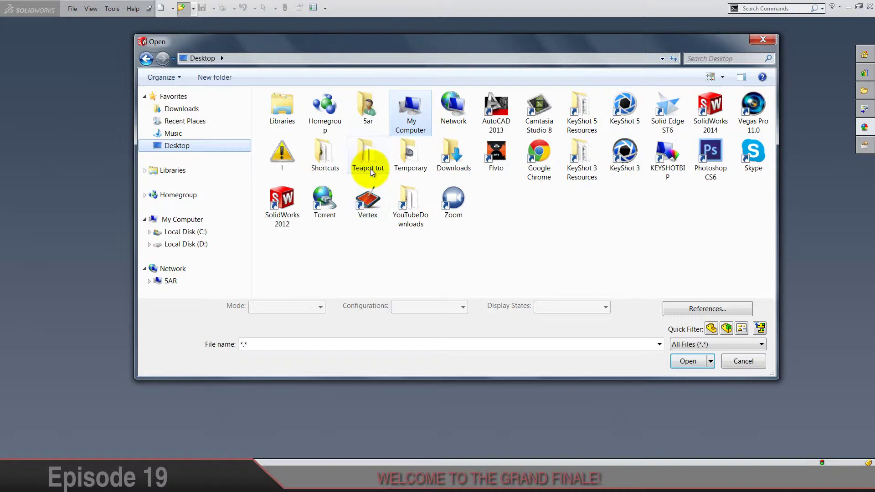
pyautogui.doubleClick(370, 170)
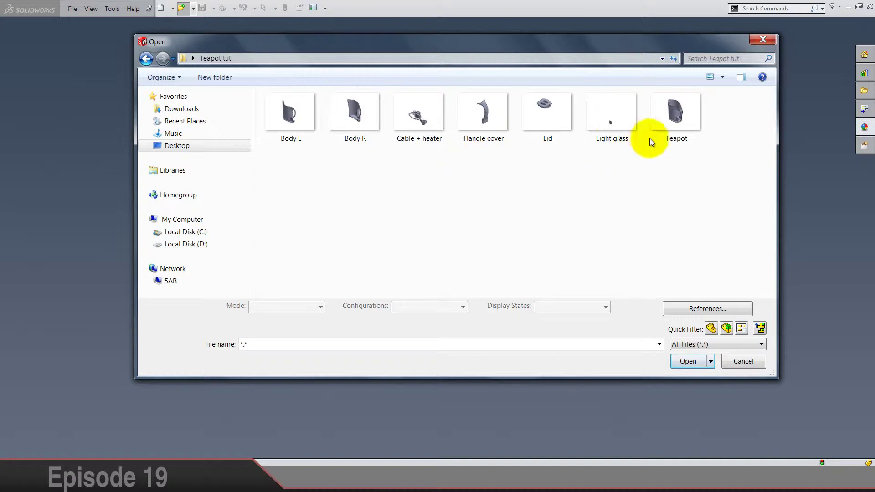
# - Copy and paste the Teapot part file to make a duplicate in Teapot tut
pyautogui.click(664, 134)
pyautogui.rightClick(664, 133)
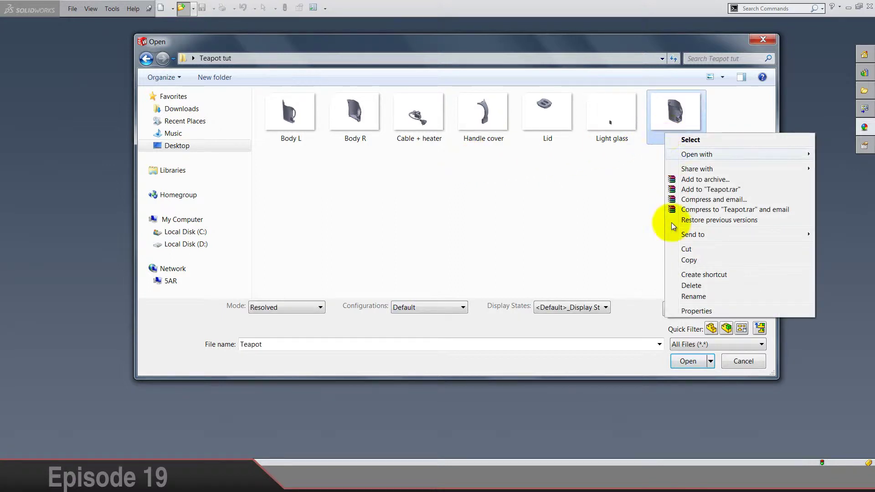
pyautogui.click(694, 297)
pyautogui.click(685, 269)
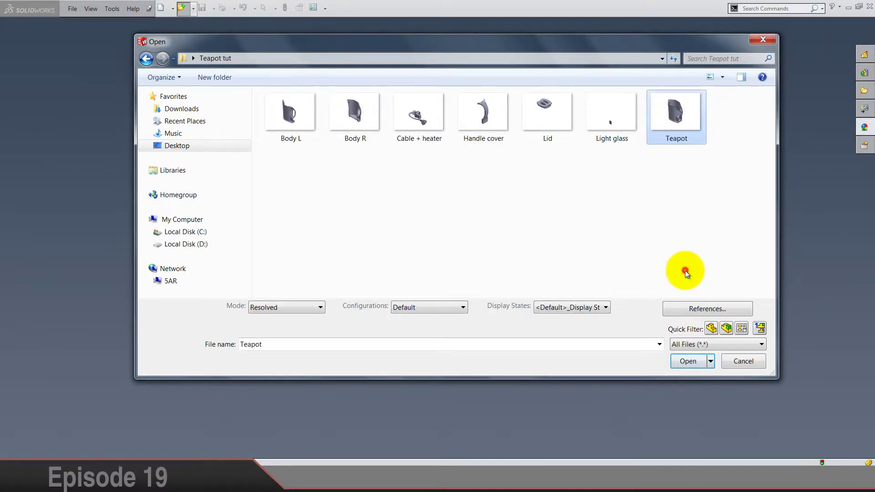
pyautogui.rightClick(668, 128)
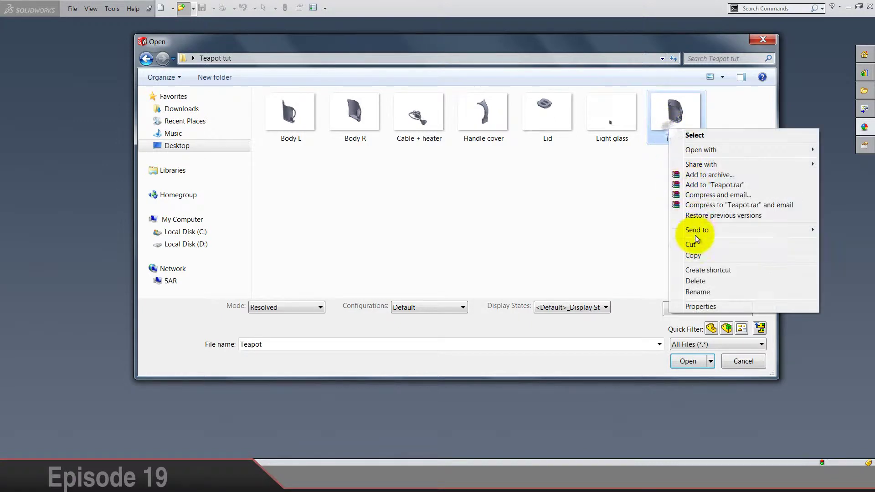
pyautogui.click(696, 259)
pyautogui.rightClick(676, 217)
pyautogui.click(699, 272)
# - Rename the 'Teapot - Copy' file to 'Small bracket'
pyautogui.click(678, 153)
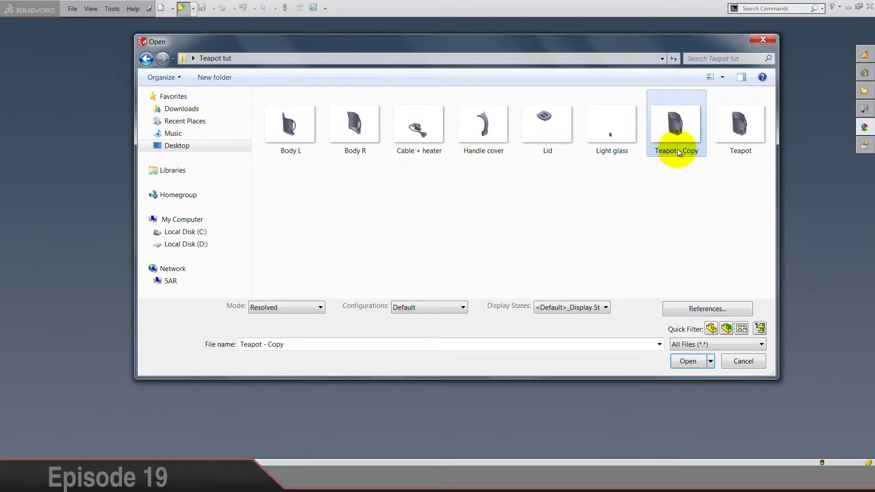
pyautogui.rightClick(678, 153)
pyautogui.click(702, 309)
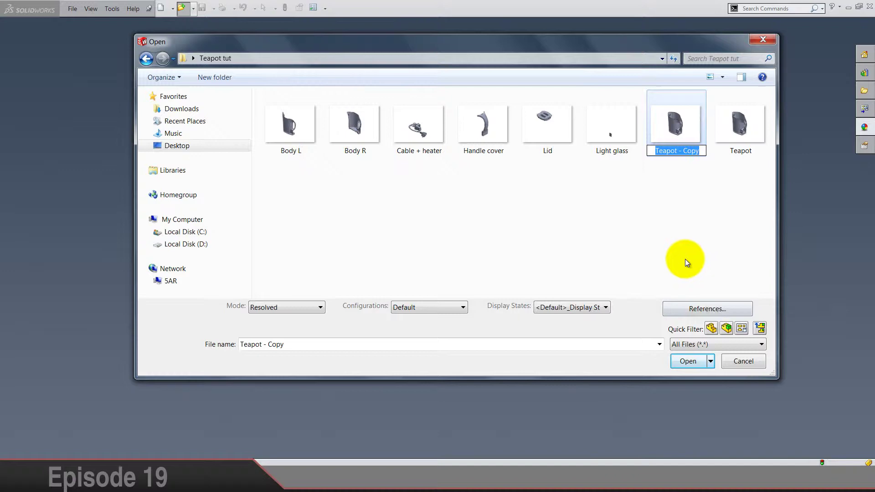
pyautogui.write('Small brac')
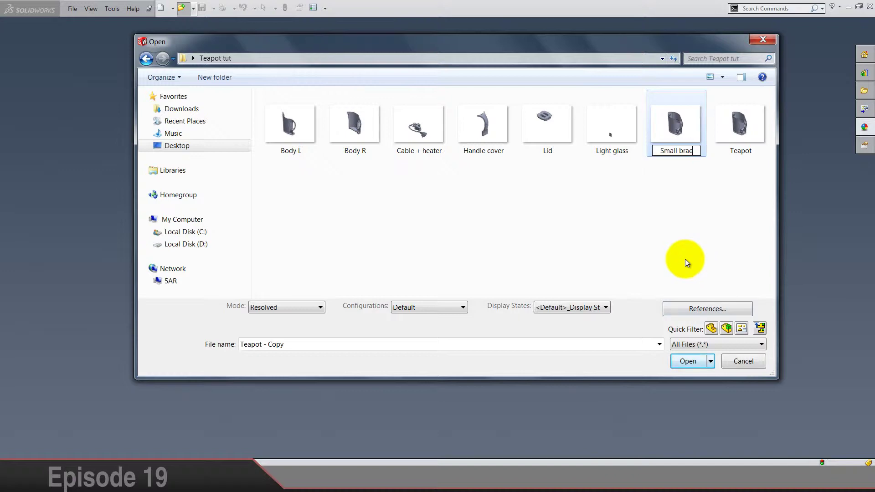
pyautogui.write('ket')
pyautogui.press('Return')
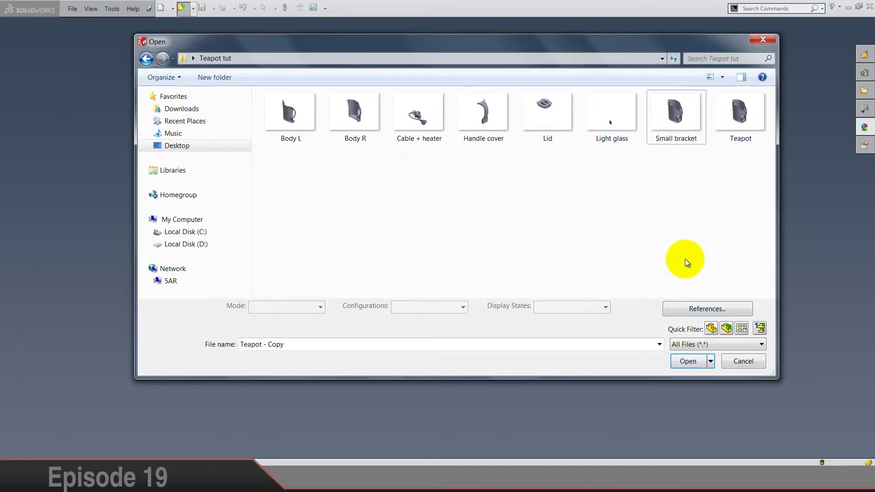
# - Open Small bracket and delete the features from Cut-Extrude13 onward, including dependents
pyautogui.doubleClick(674, 143)
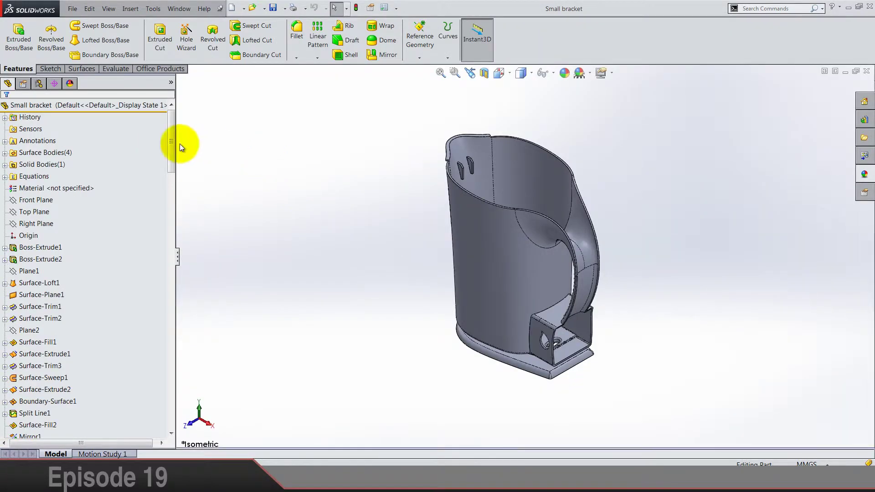
pyautogui.moveTo(172, 142); pyautogui.dragTo(139, 438)
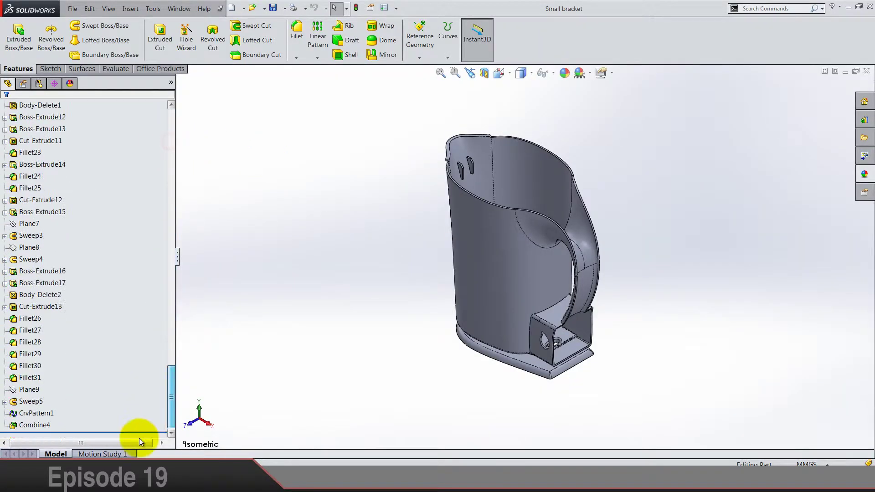
pyautogui.click(66, 305)
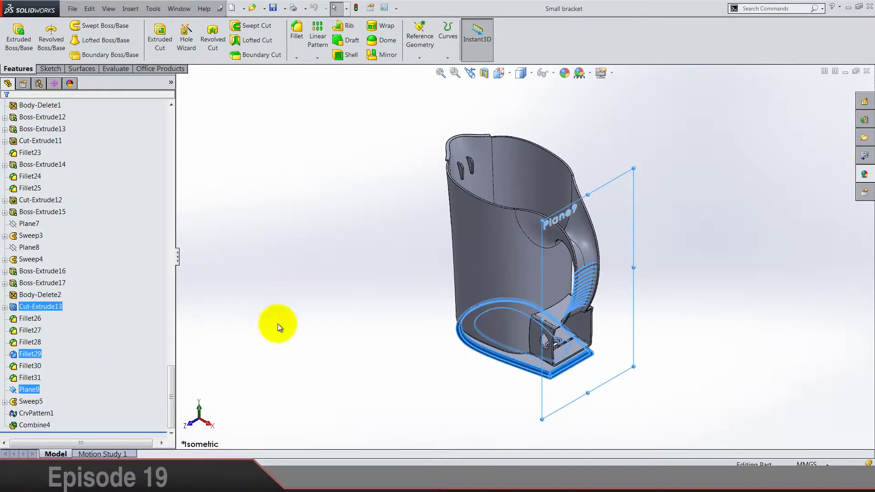
pyautogui.press('Delete')
pyautogui.click(506, 200)
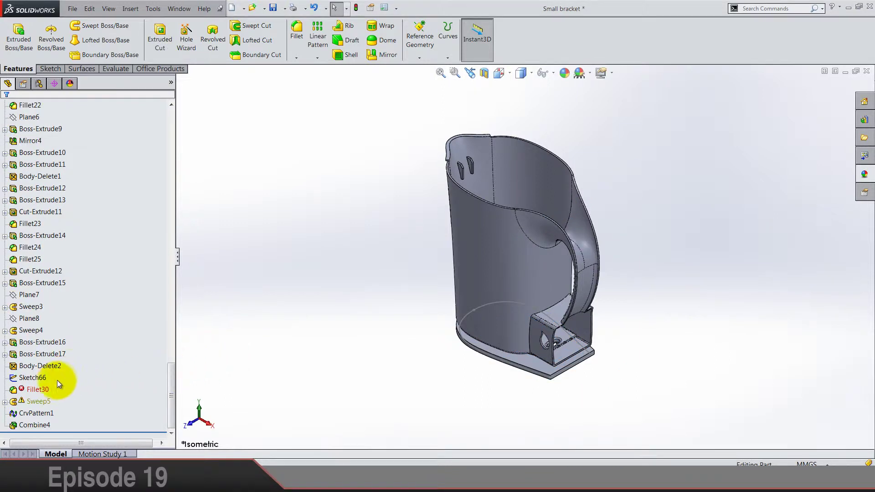
# - Delete Sketch66, Sketch67, Sketch68 and the failing features left after them
pyautogui.click(54, 378)
pyautogui.keyDown('shift'); pyautogui.click(38, 401); pyautogui.keyUp('shift')
pyautogui.press('Delete')
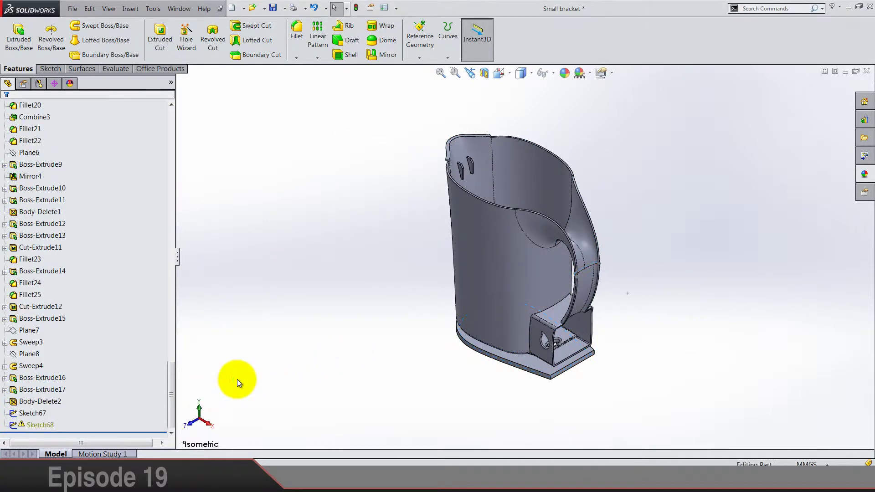
pyautogui.press('Delete')
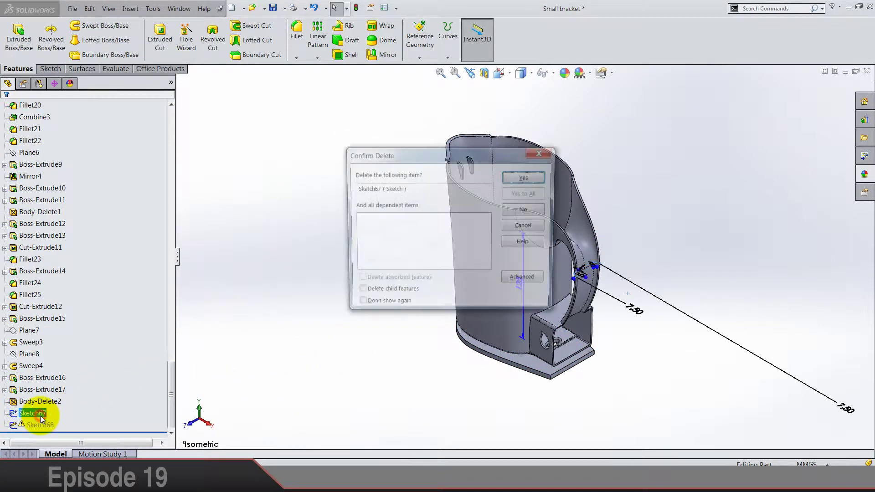
pyautogui.press('Return')
pyautogui.click(38, 424)
pyautogui.press('Delete')
pyautogui.press('Return')
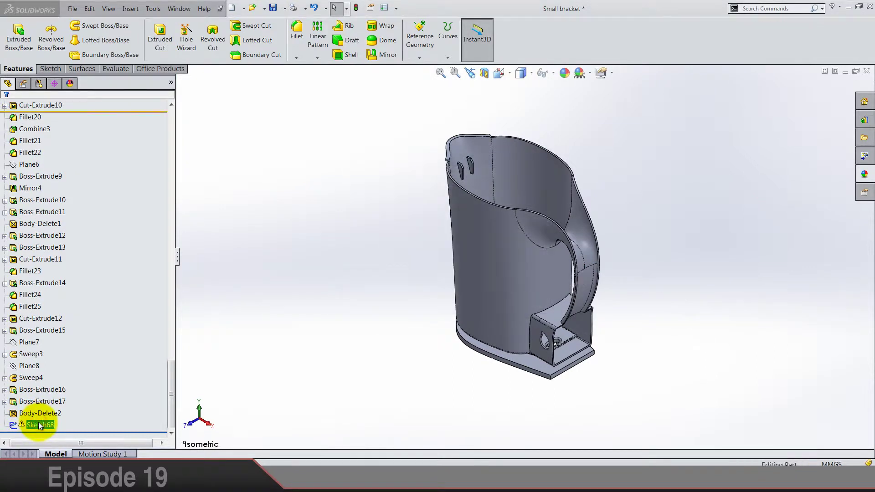
# - Edit Body-Delete2 and clear its bodies-to-delete list
pyautogui.rightClick(38, 422)
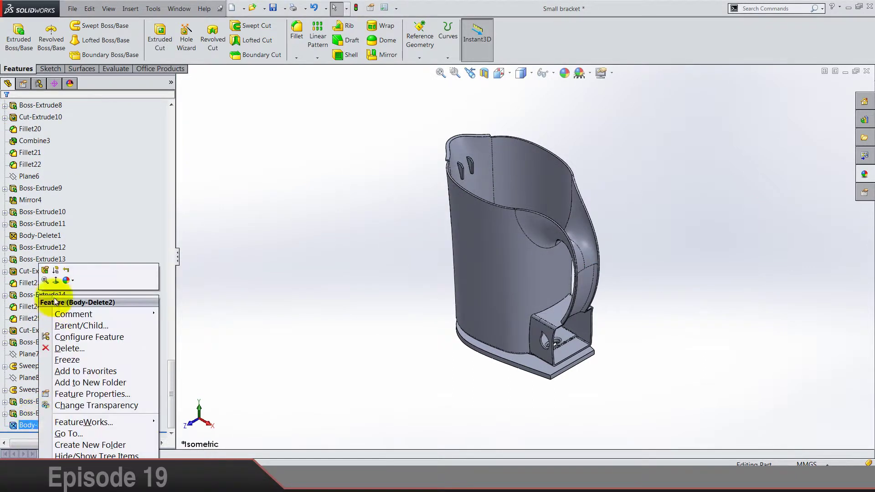
pyautogui.click(48, 271)
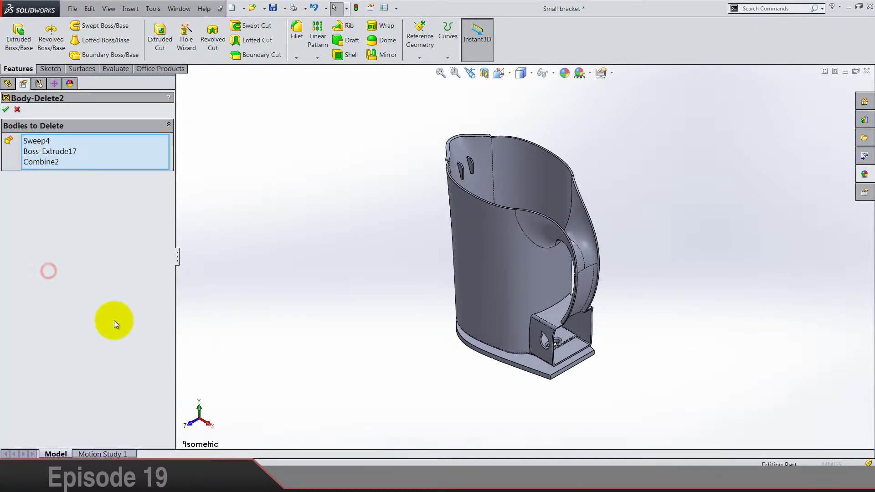
pyautogui.click(42, 144)
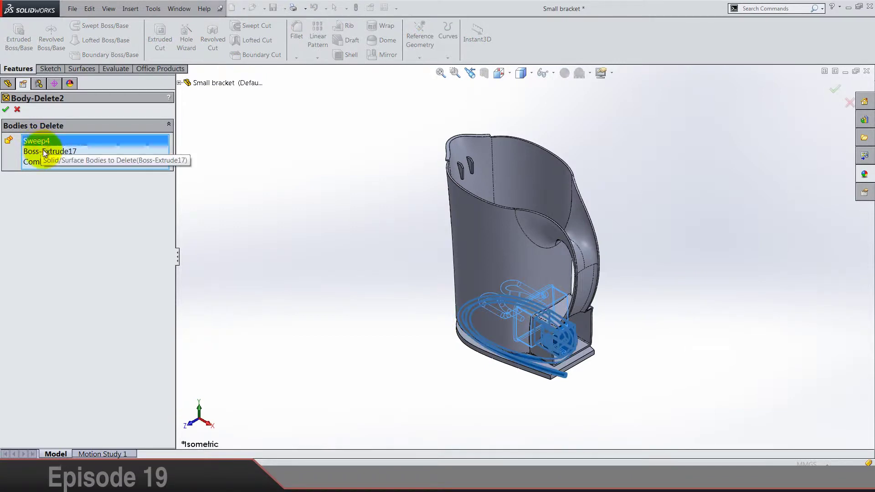
pyautogui.keyDown('ctrl'); pyautogui.click(45, 152); pyautogui.keyUp('ctrl')
pyautogui.moveTo(351, 316); pyautogui.dragTo(503, 289, button='middle')
pyautogui.scroll(-10, 501, 285)
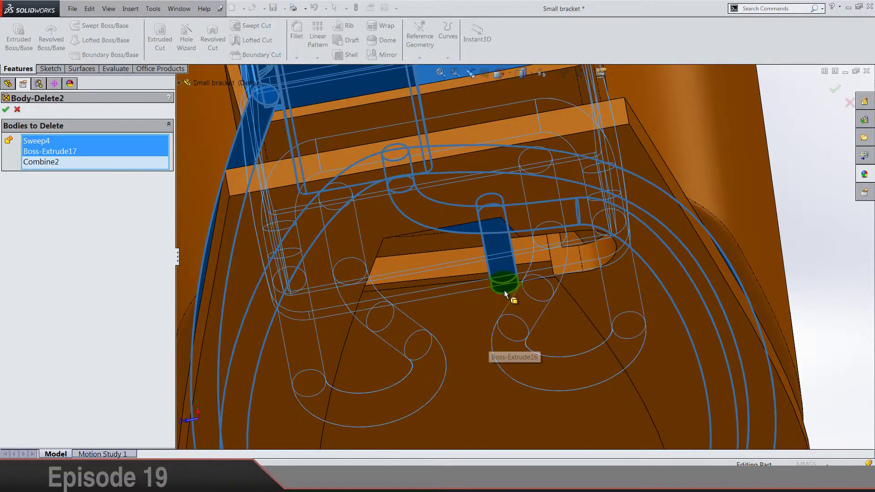
pyautogui.press('f')
pyautogui.rightClick(124, 156)
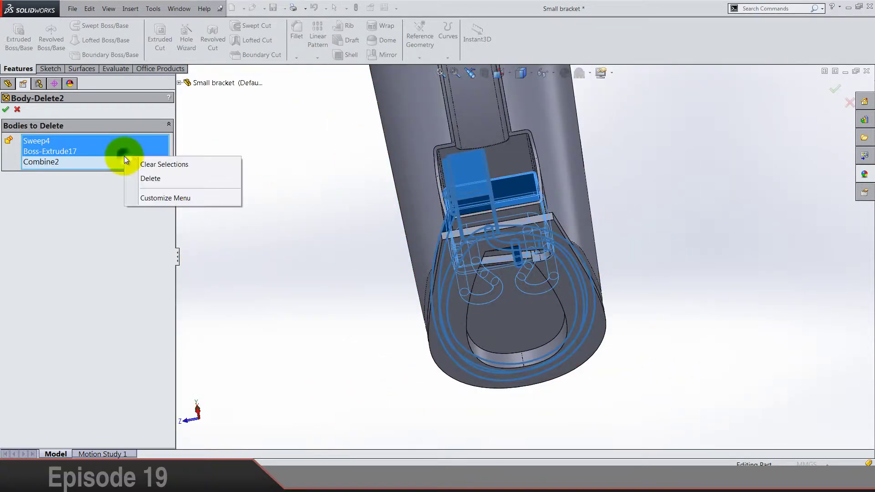
pyautogui.click(144, 165)
# - Make Body-Delete2 remove the bracket shell, Combine2 and Sweep4, leaving only the pin
pyautogui.scroll(5, 451, 348)
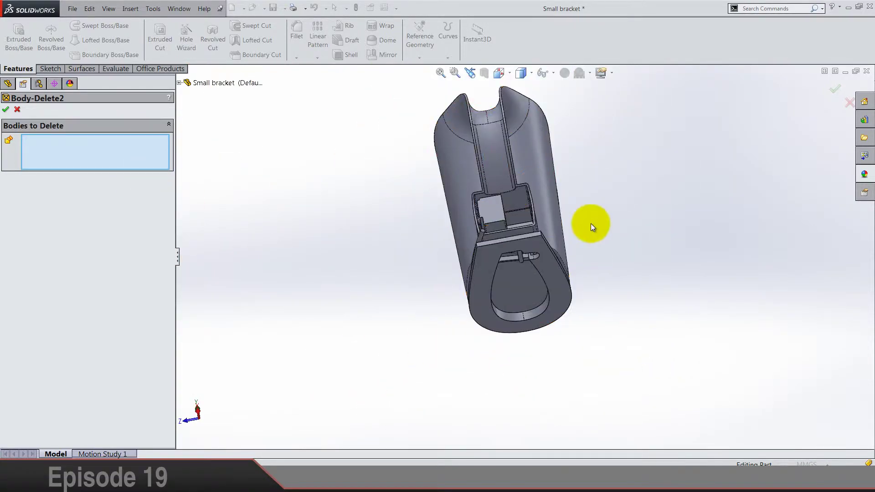
pyautogui.click(555, 176)
pyautogui.scroll(-10, 433, 198)
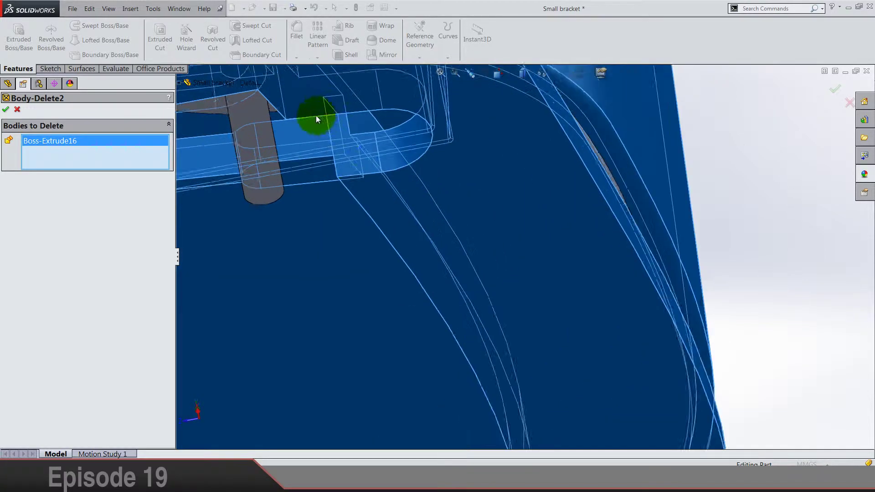
pyautogui.scroll(2, 316, 115)
pyautogui.scroll(-3, 493, 311)
pyautogui.scroll(5, 547, 337)
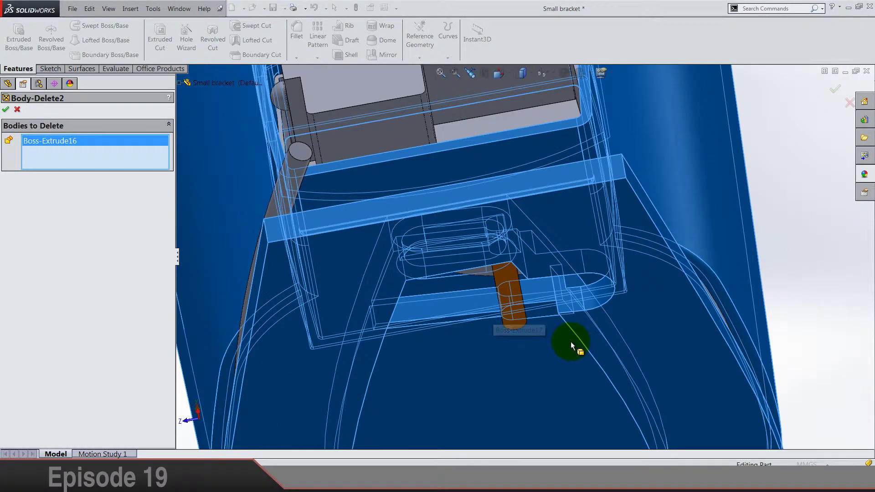
pyautogui.click(498, 136)
pyautogui.click(453, 128)
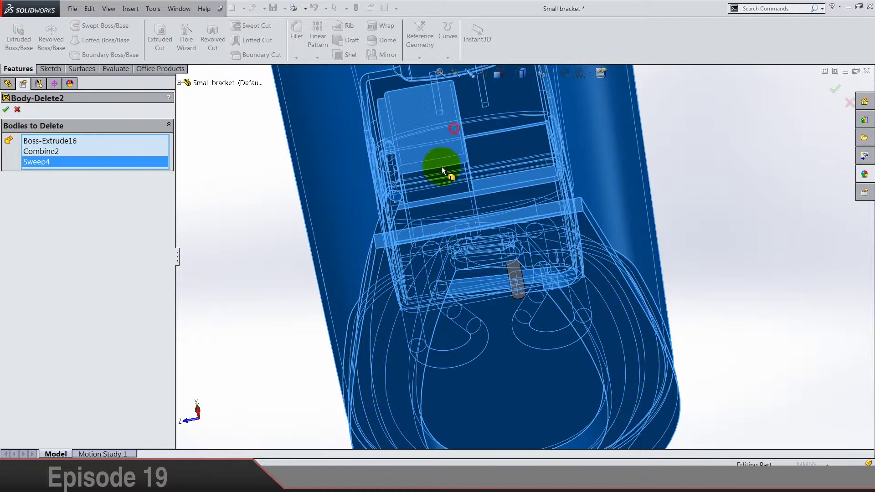
pyautogui.scroll(3, 676, 256)
pyautogui.moveTo(598, 184); pyautogui.dragTo(638, 360, button='middle')
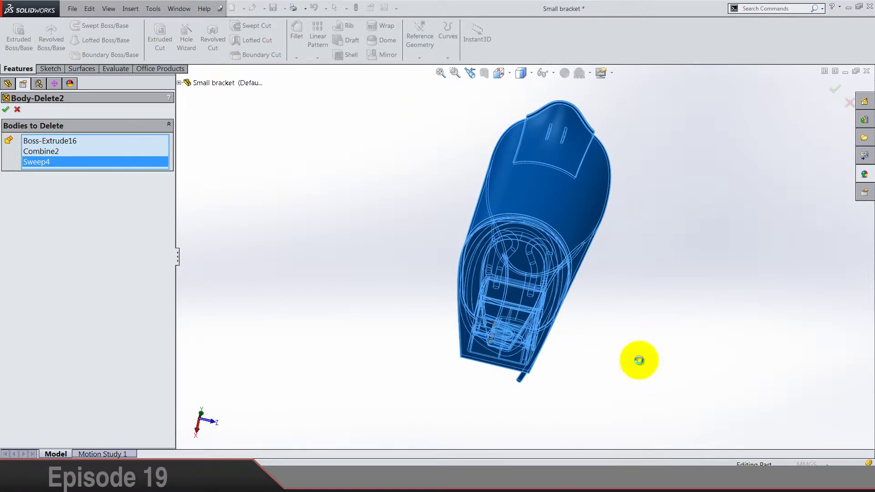
pyautogui.press('Return')
# - View the pin in Isometric orientation and close Small bracket
pyautogui.click(639, 361)
pyautogui.moveTo(573, 320); pyautogui.dragTo(570, 377, button='middle')
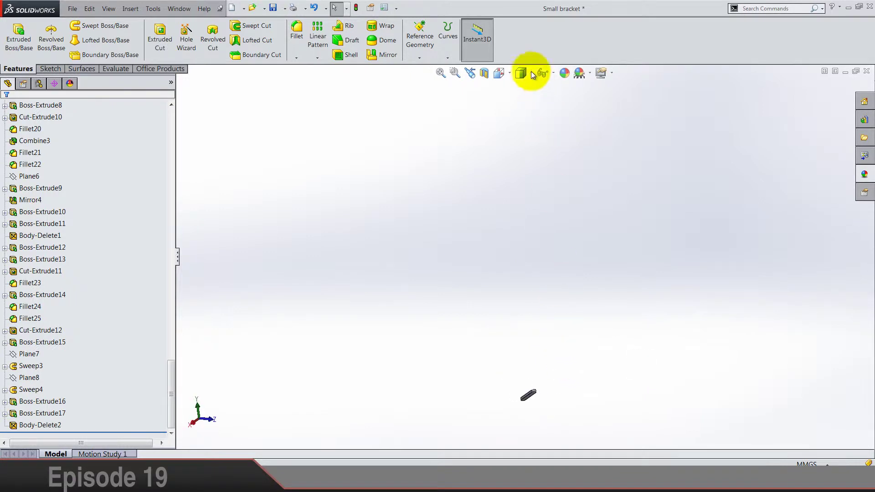
pyautogui.click(500, 76)
pyautogui.click(557, 103)
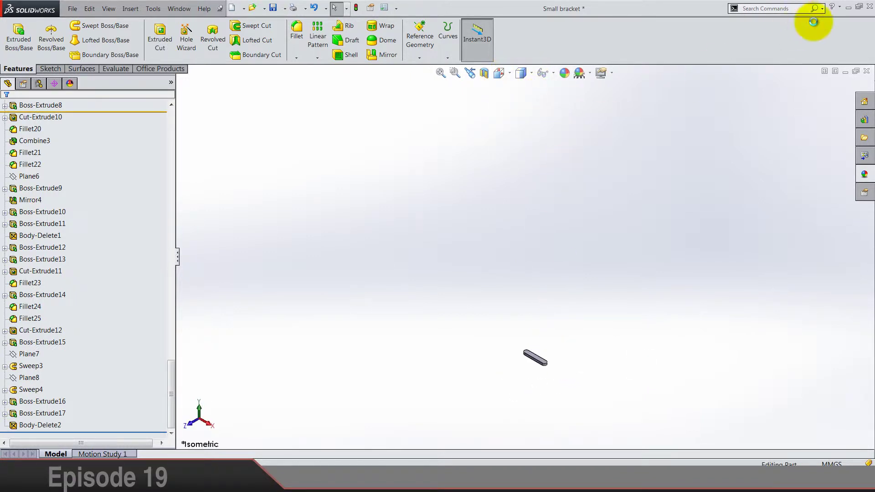
pyautogui.click(867, 71)
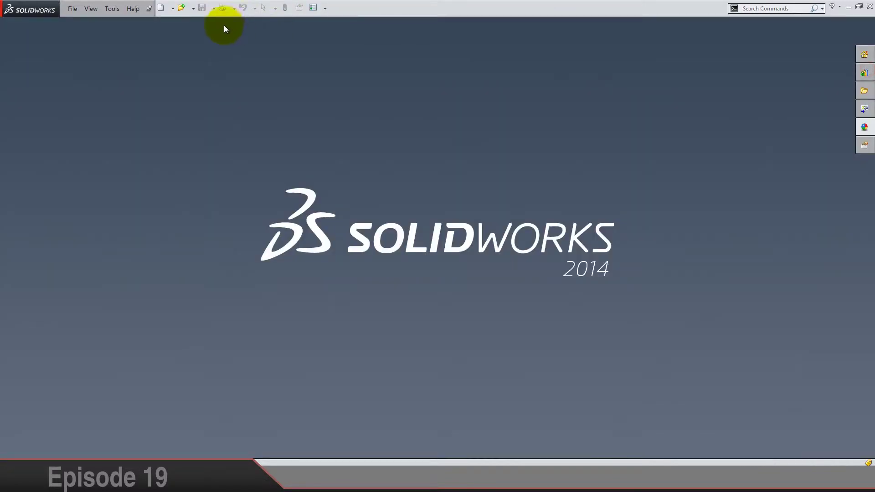
# - Start a new assembly and load Body L from Teapot tut for insertion
pyautogui.click(158, 13)
pyautogui.doubleClick(265, 216)
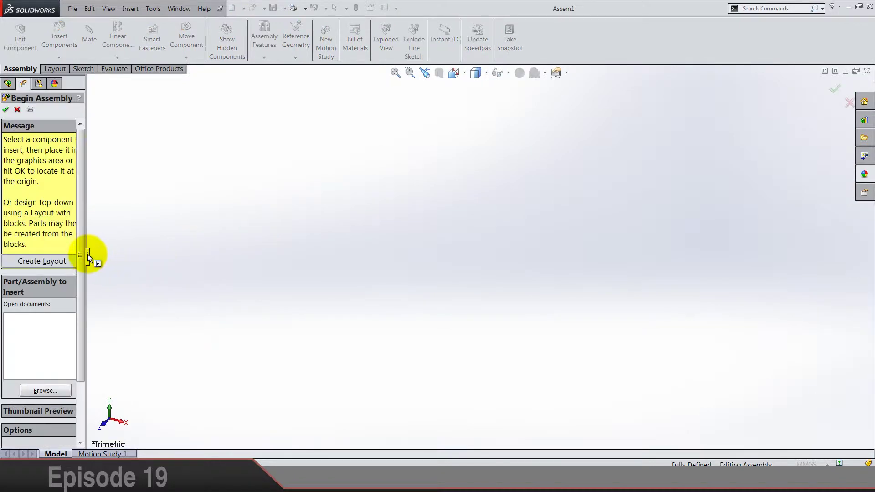
pyautogui.moveTo(87, 255); pyautogui.dragTo(143, 257)
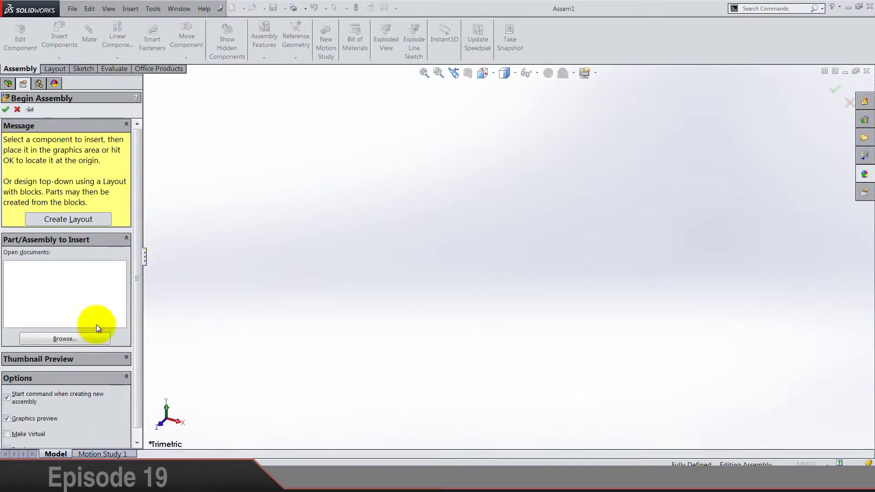
pyautogui.click(79, 338)
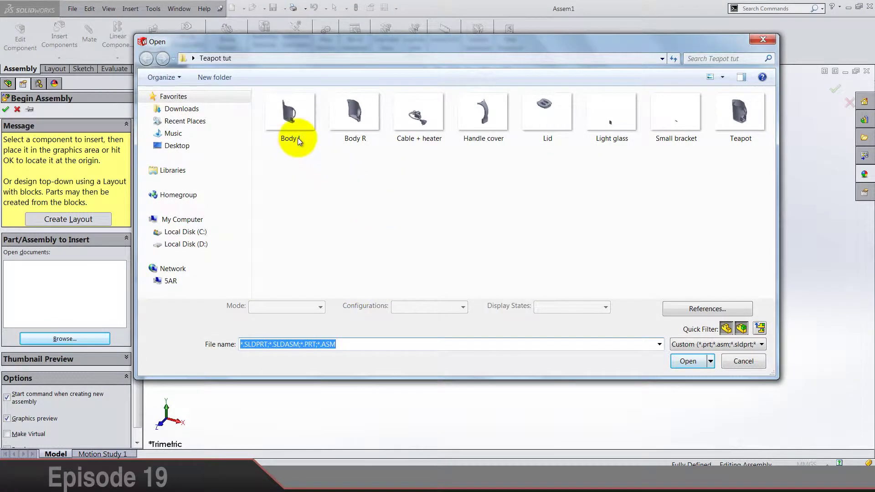
pyautogui.doubleClick(289, 125)
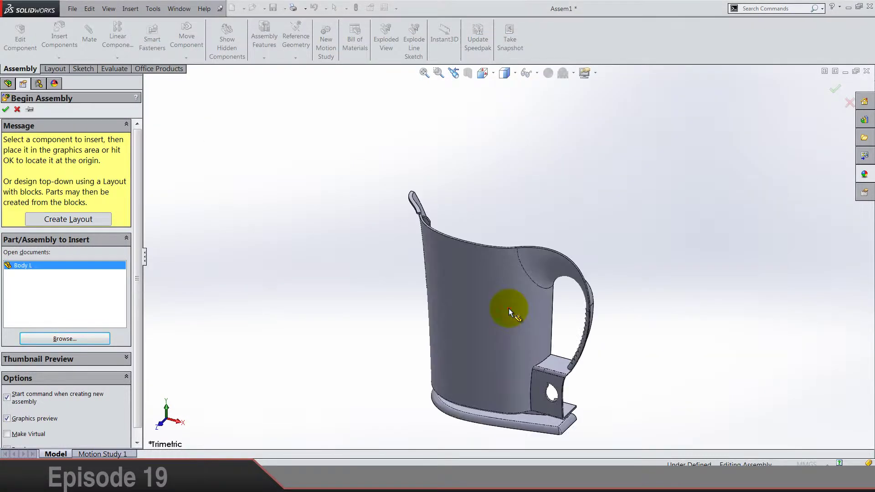
# - Place Body L in the assembly and set it to Float so it can be mated
pyautogui.click(509, 308)
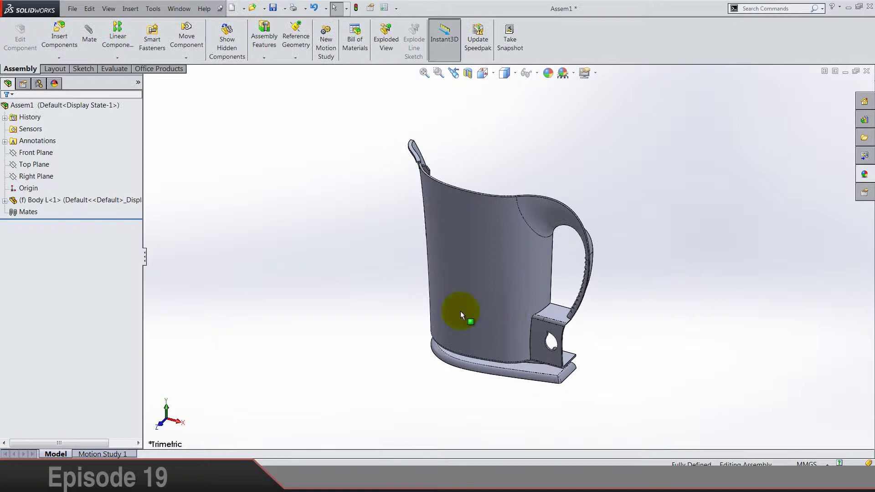
pyautogui.click(5, 202)
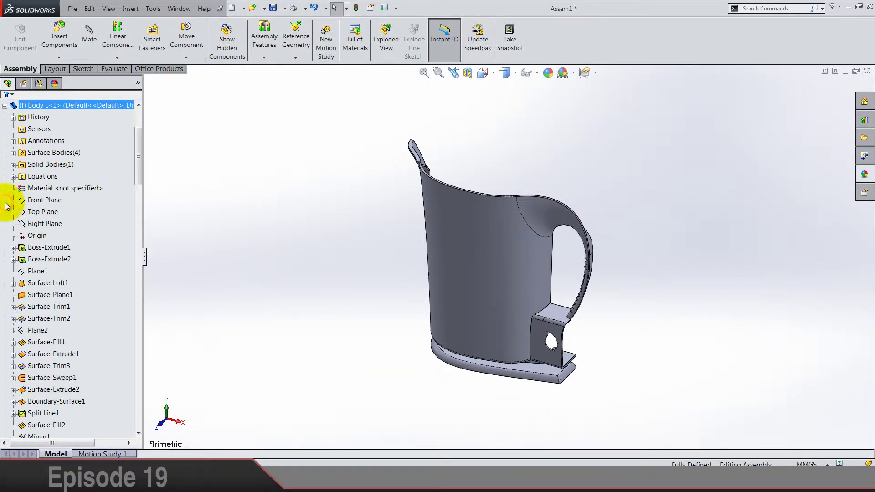
pyautogui.scroll(3, 6, 206)
pyautogui.rightClick(40, 152)
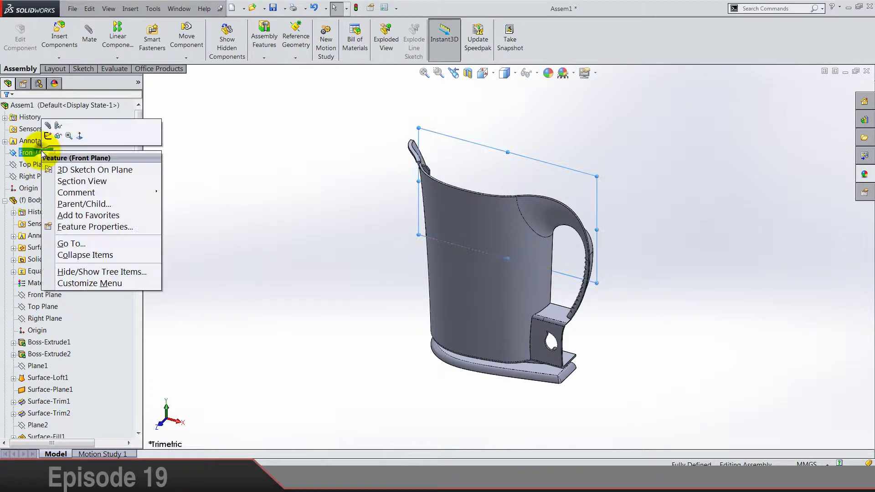
pyautogui.click(49, 126)
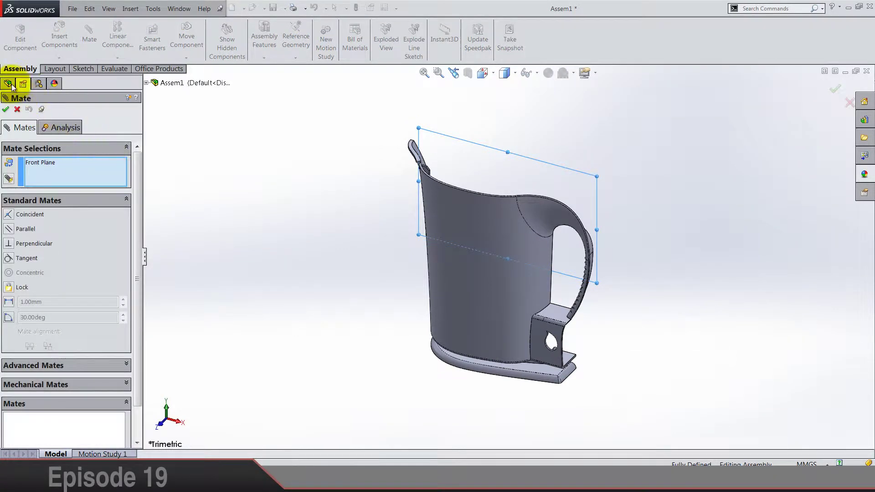
pyautogui.click(9, 85)
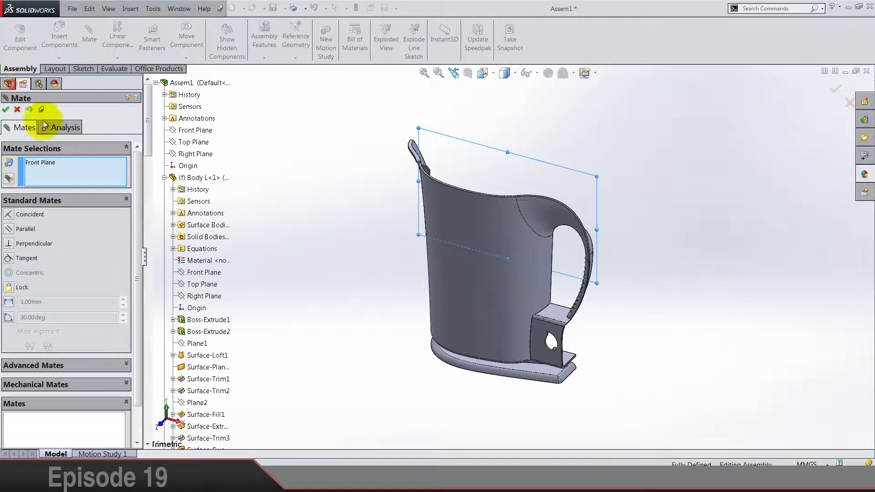
pyautogui.click(202, 273)
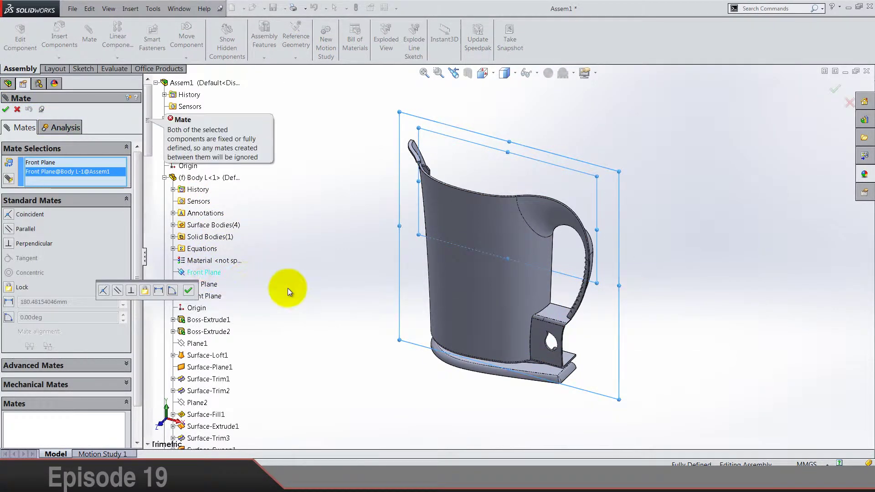
pyautogui.click(16, 109)
pyautogui.rightClick(40, 199)
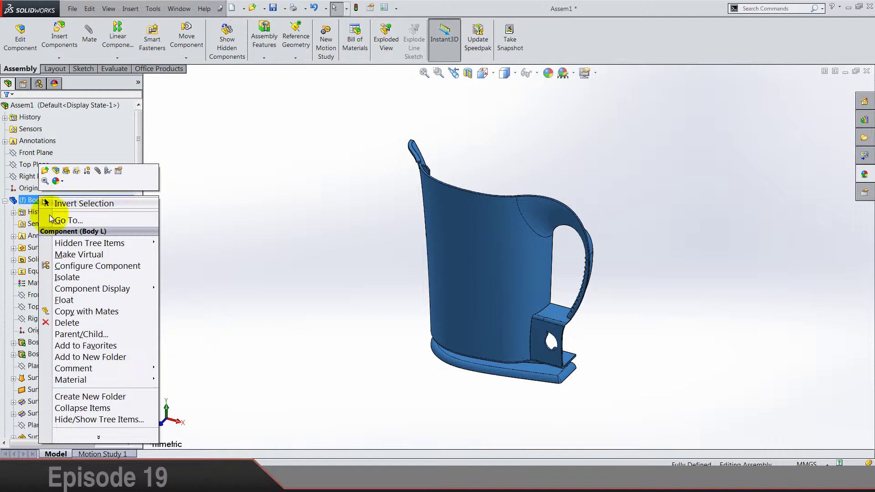
pyautogui.click(73, 301)
# - Add Coincident mates between Body L's Front, Top and Right Planes and the assembly's planes
pyautogui.rightClick(32, 150)
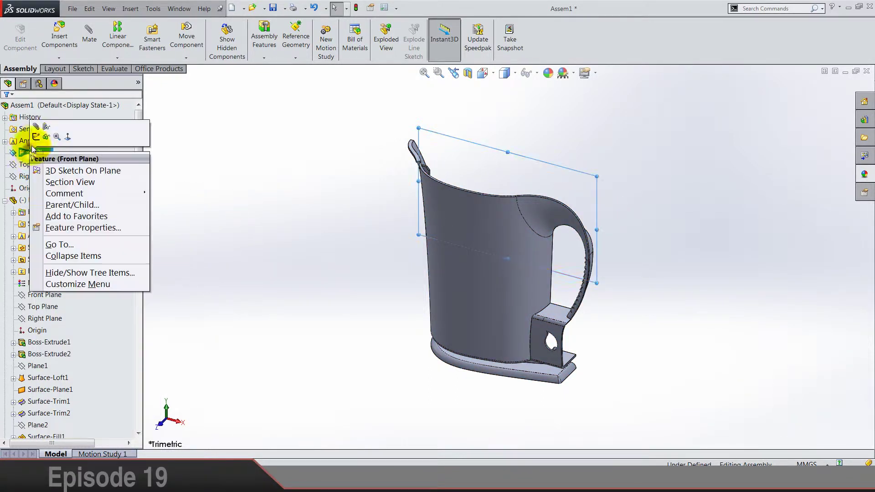
pyautogui.click(36, 126)
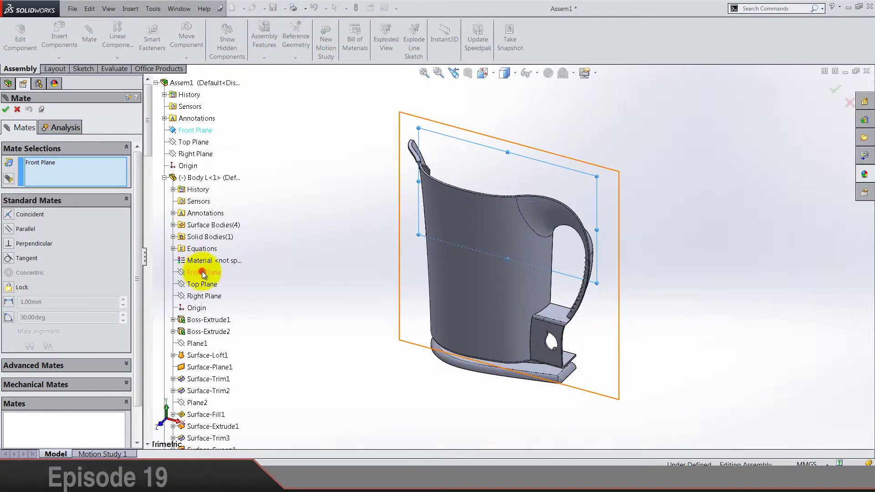
pyautogui.click(203, 273)
pyautogui.click(342, 312)
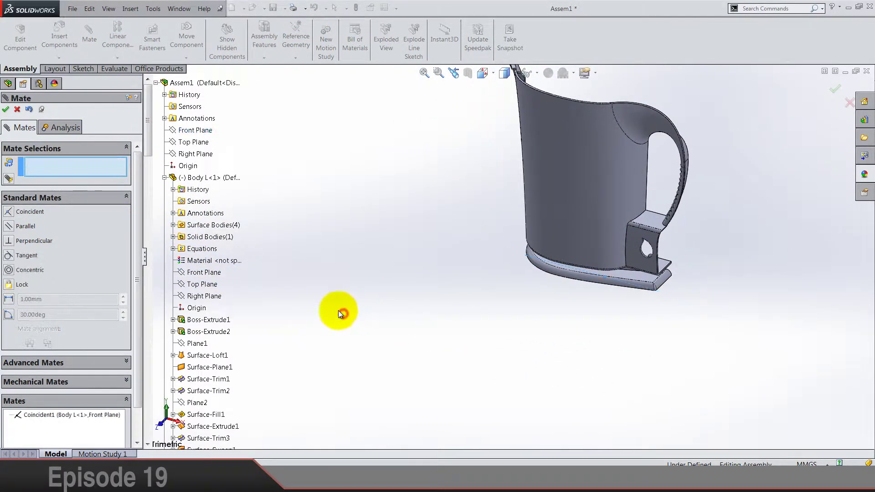
pyautogui.click(203, 285)
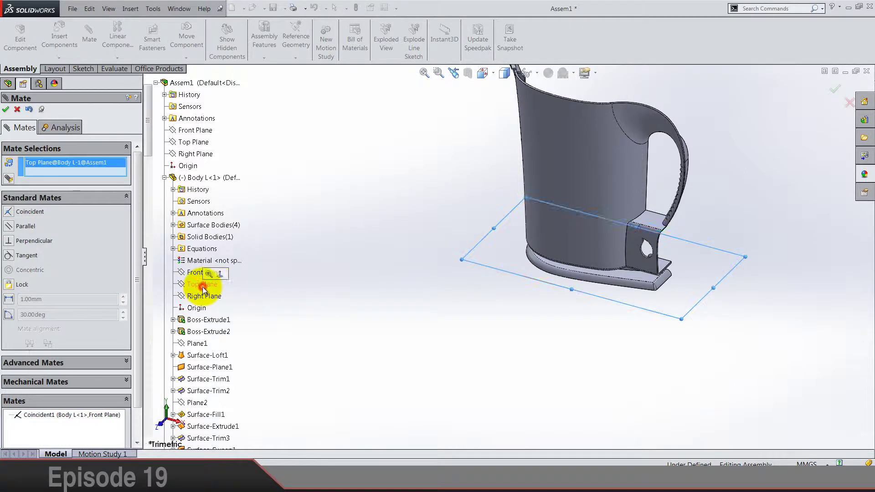
pyautogui.click(204, 143)
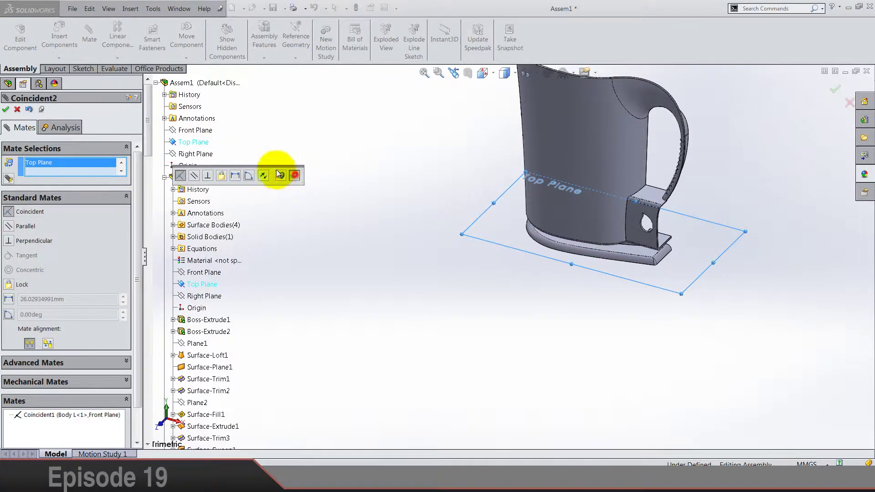
pyautogui.click(279, 174)
pyautogui.click(201, 154)
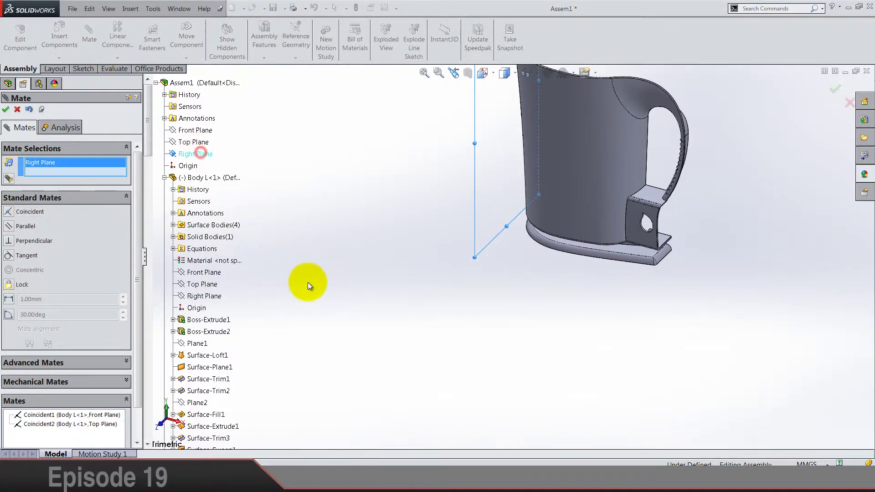
pyautogui.click(211, 297)
pyautogui.click(278, 328)
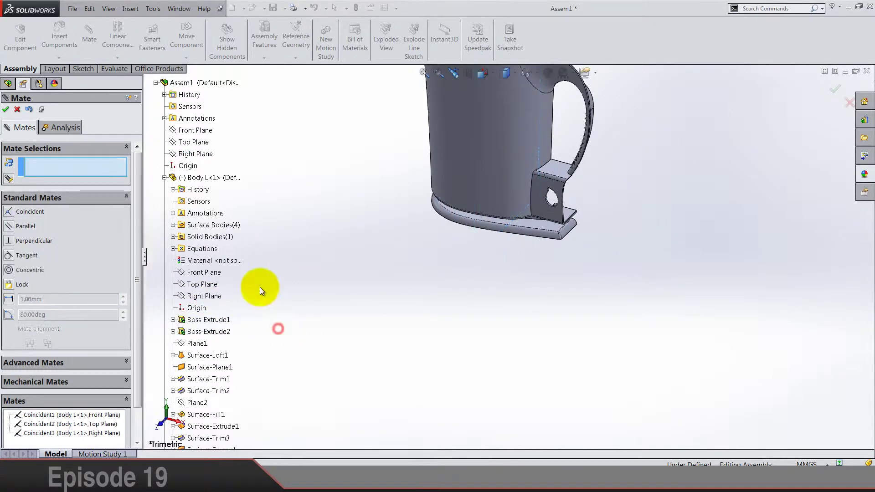
# - Zoom to fit and save the assembly as Assem1
pyautogui.click(6, 109)
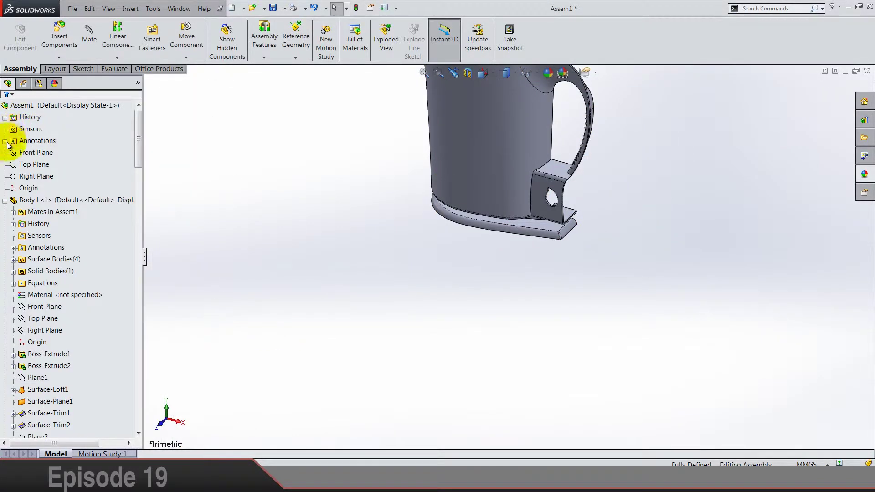
pyautogui.click(305, 202)
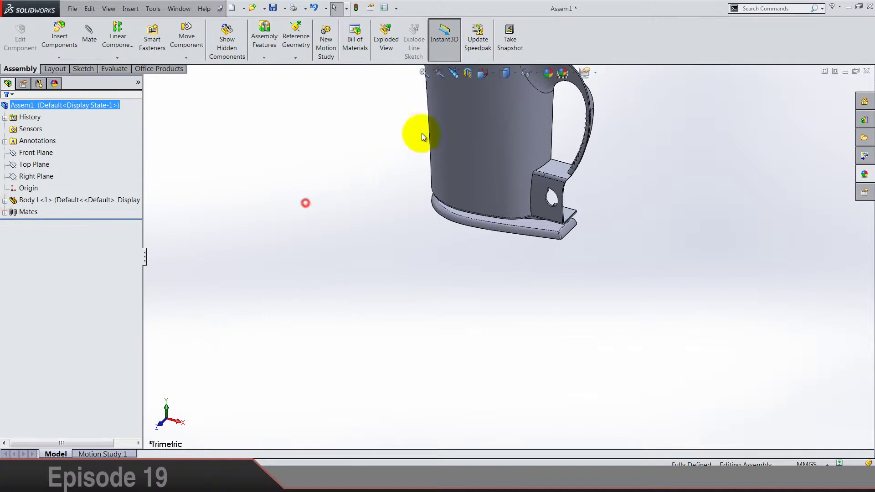
pyautogui.click(423, 74)
pyautogui.click(370, 188)
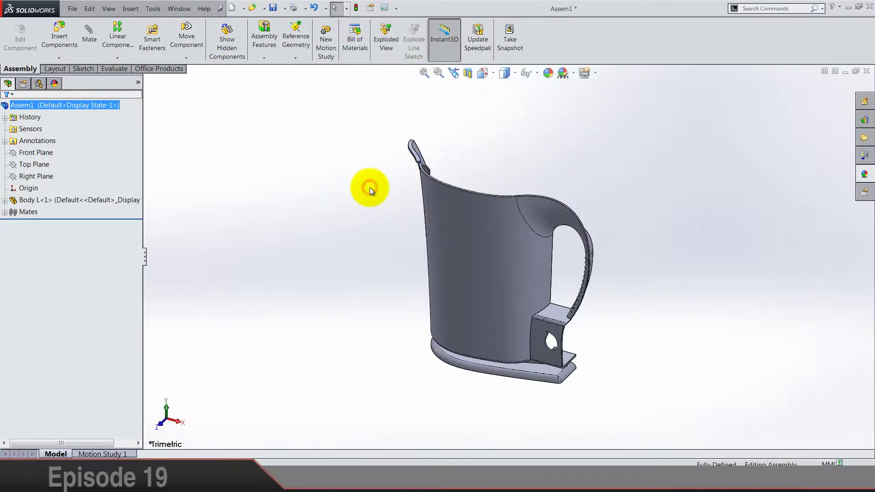
pyautogui.hotkey('ctrl', 's')
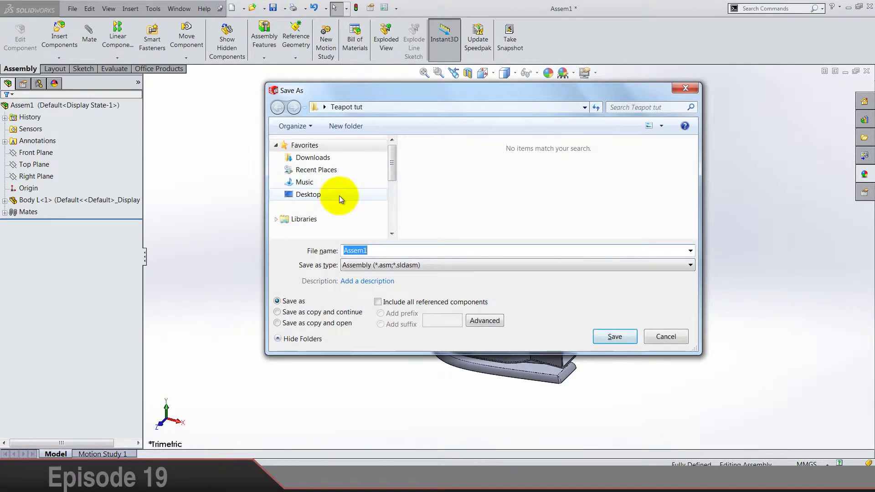
pyautogui.click(615, 337)
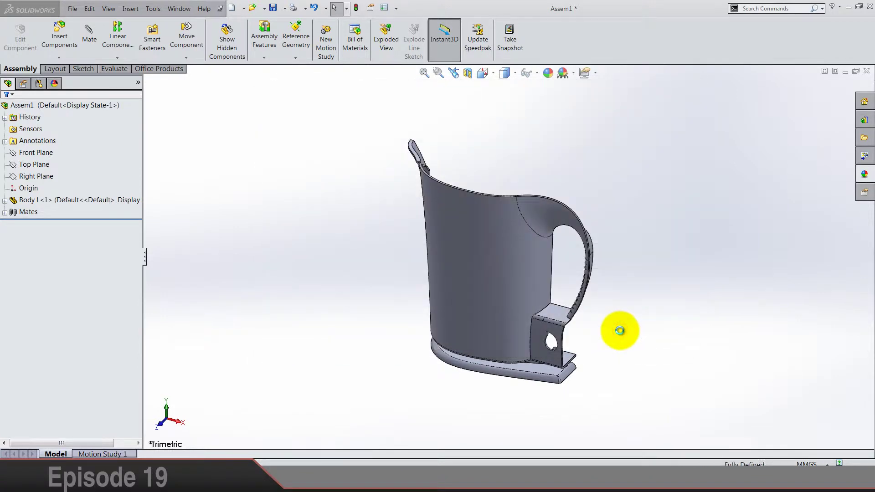
# - Insert the Body R part and place it beside Body L
pyautogui.click(59, 40)
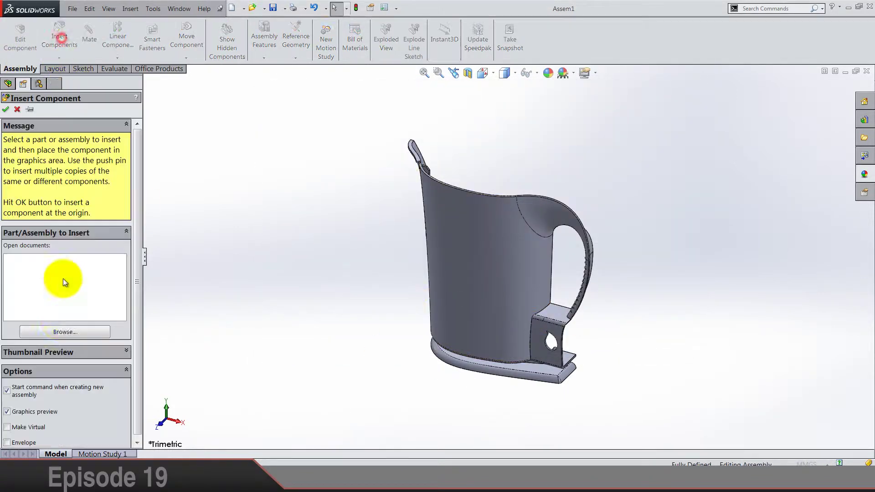
pyautogui.click(68, 332)
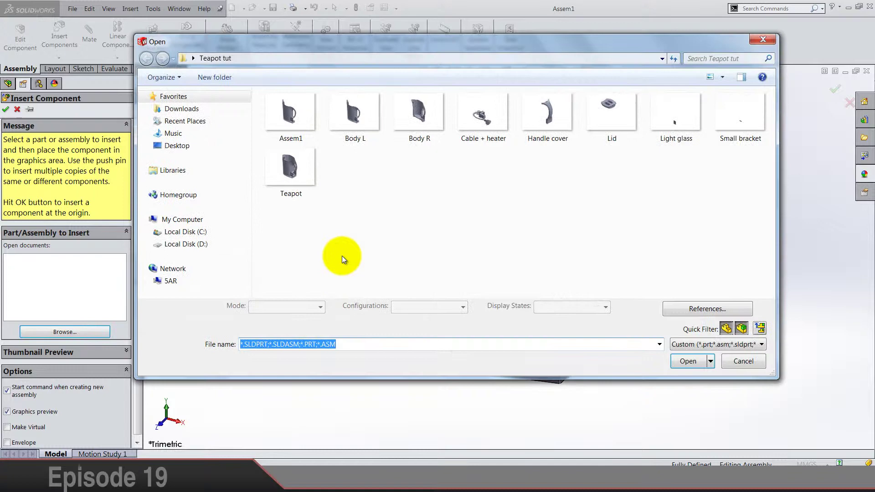
pyautogui.doubleClick(414, 114)
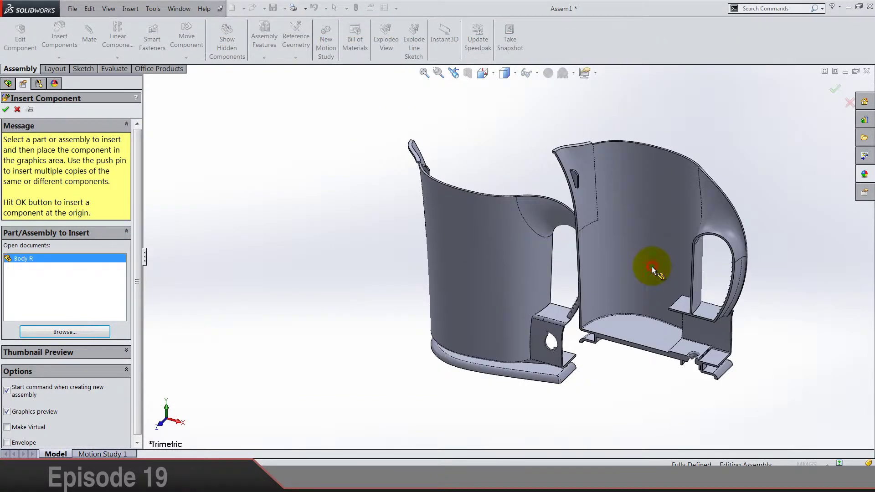
pyautogui.click(653, 270)
# - Mate Body R's Front Plane coincident with the assembly's Front Plane
pyautogui.click(362, 314)
pyautogui.click(34, 165)
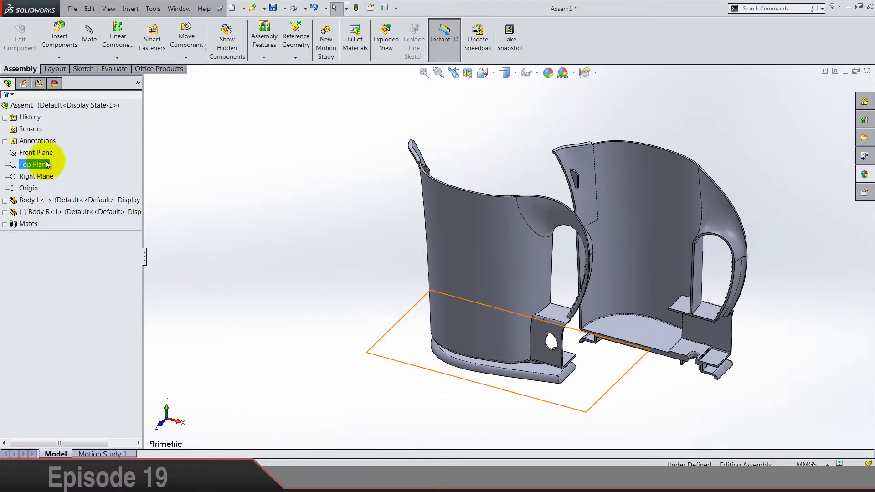
pyautogui.rightClick(30, 152)
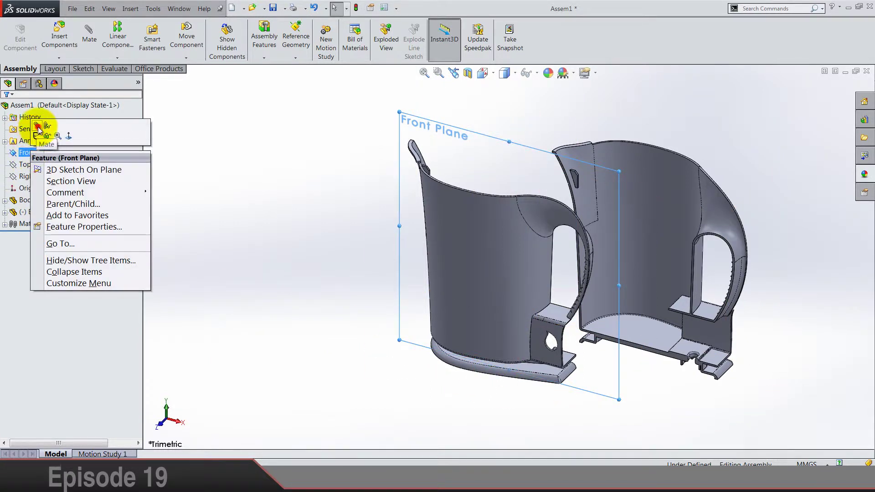
pyautogui.click(38, 127)
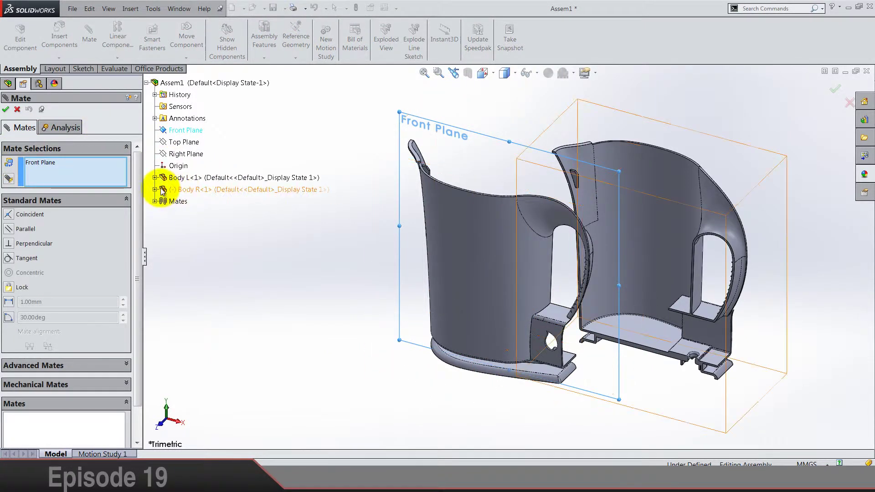
pyautogui.click(155, 188)
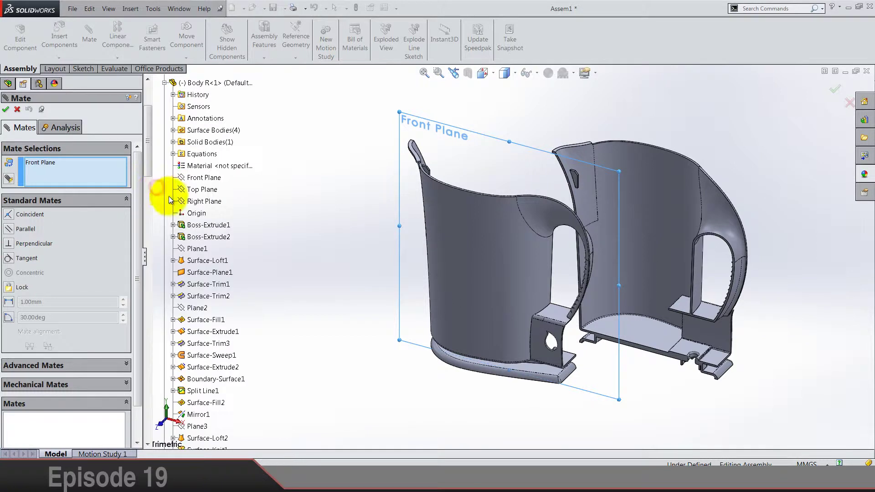
pyautogui.click(208, 177)
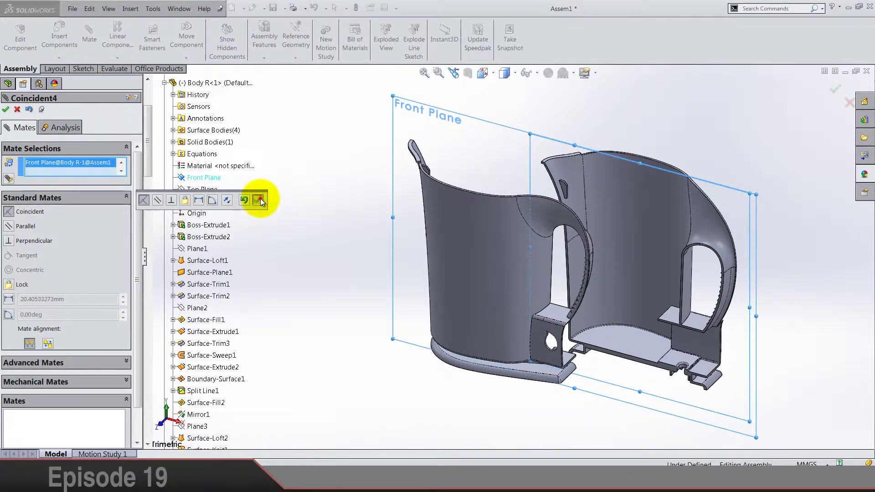
pyautogui.click(260, 200)
# - Add coincident Top Plane and Right Plane mates between Body R and Assem1
pyautogui.click(204, 189)
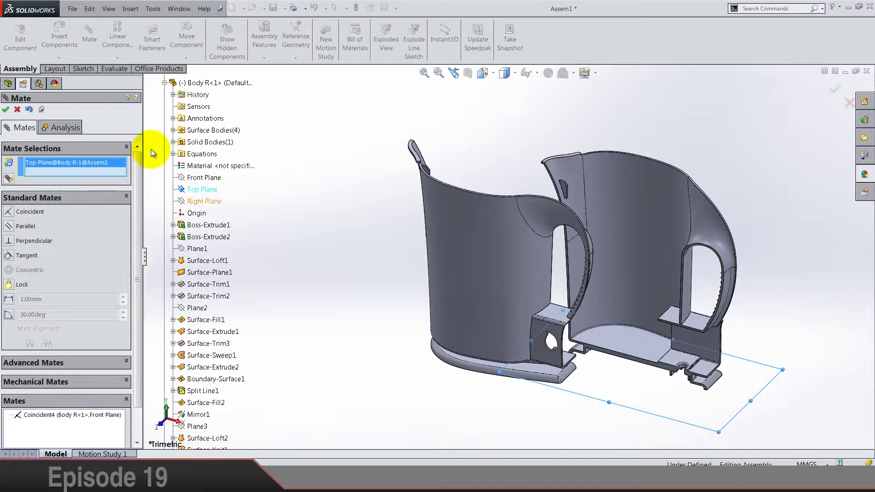
pyautogui.scroll(3, 146, 136)
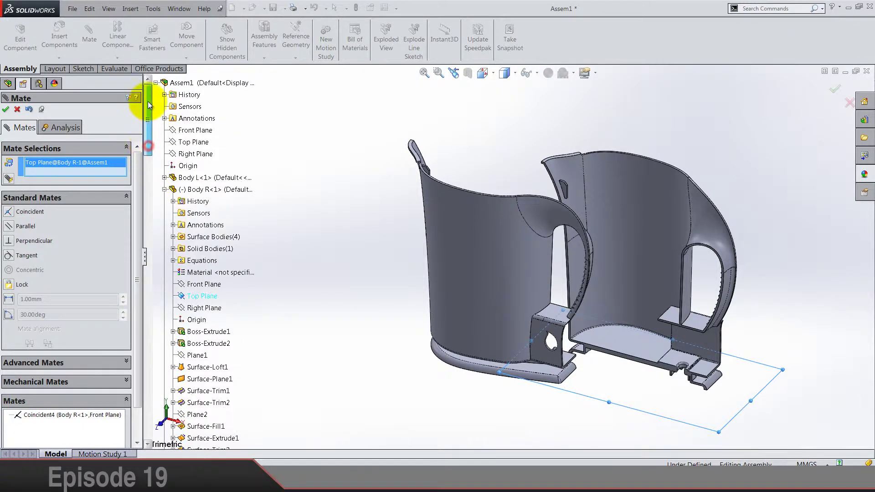
pyautogui.click(194, 143)
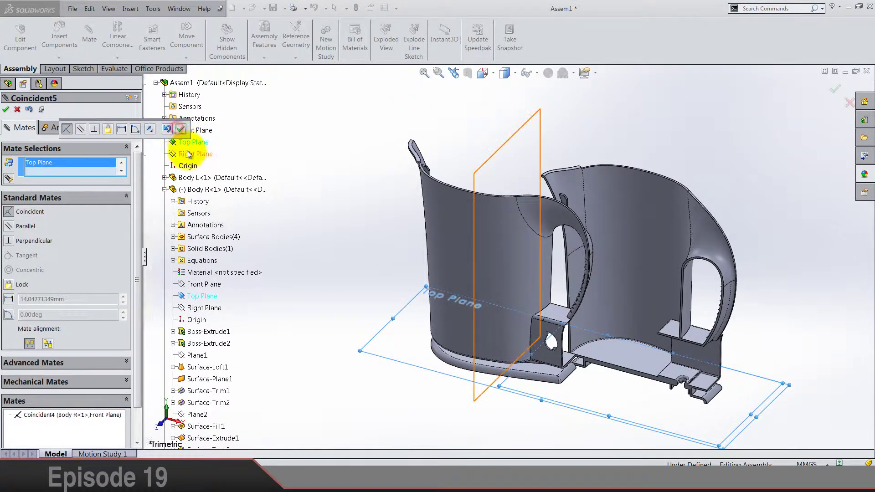
pyautogui.click(180, 129)
pyautogui.click(200, 154)
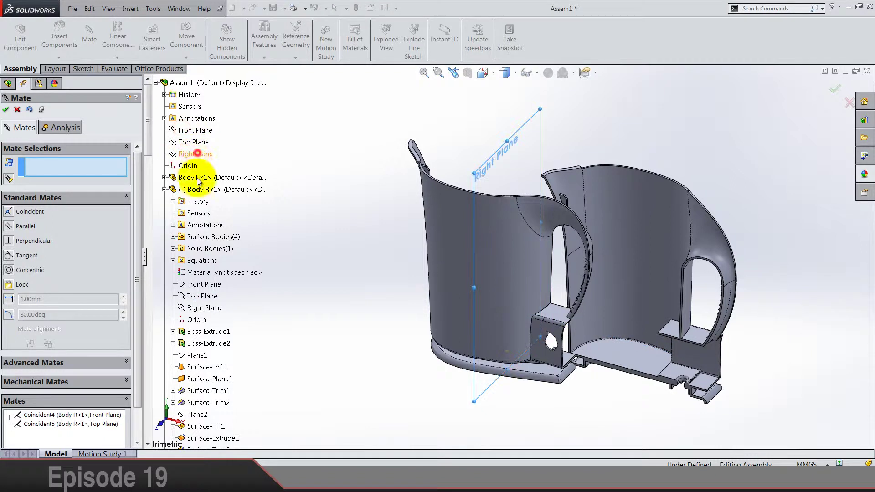
pyautogui.click(208, 309)
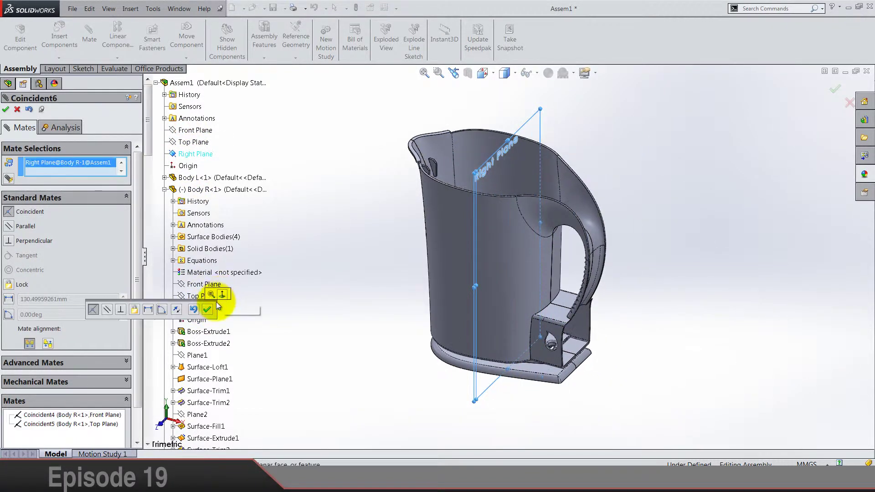
pyautogui.click(207, 309)
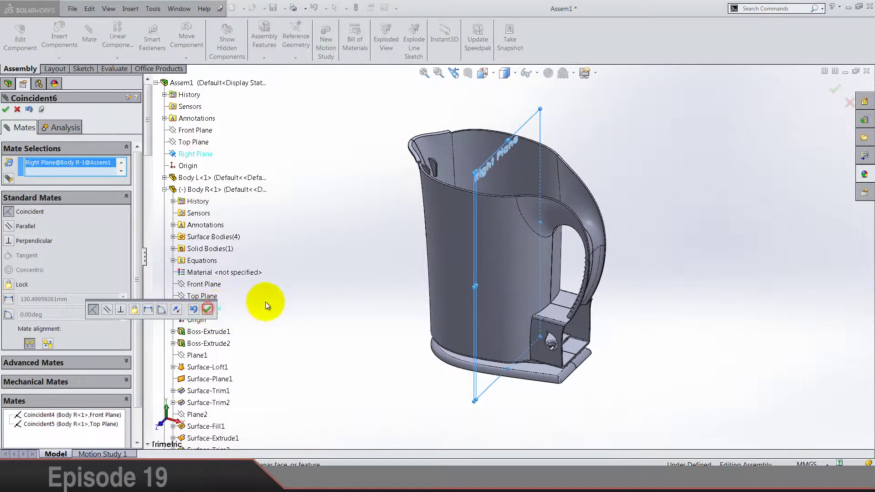
pyautogui.click(207, 309)
pyautogui.click(164, 189)
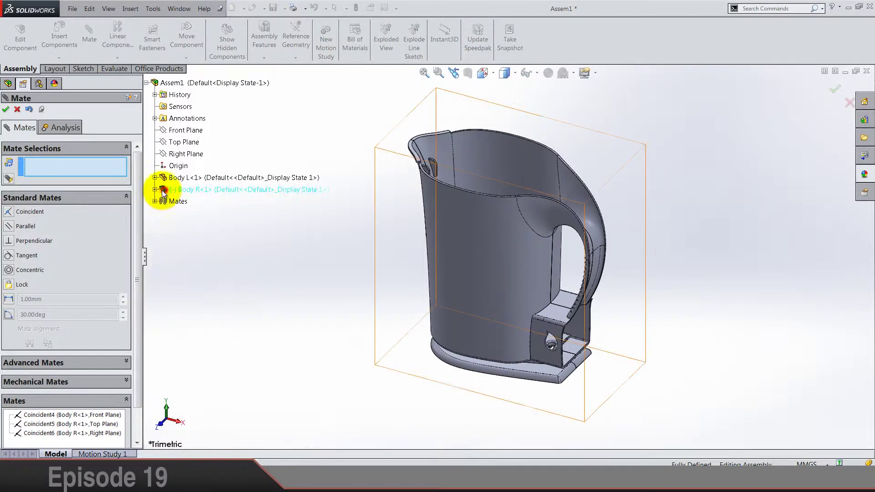
pyautogui.click(7, 109)
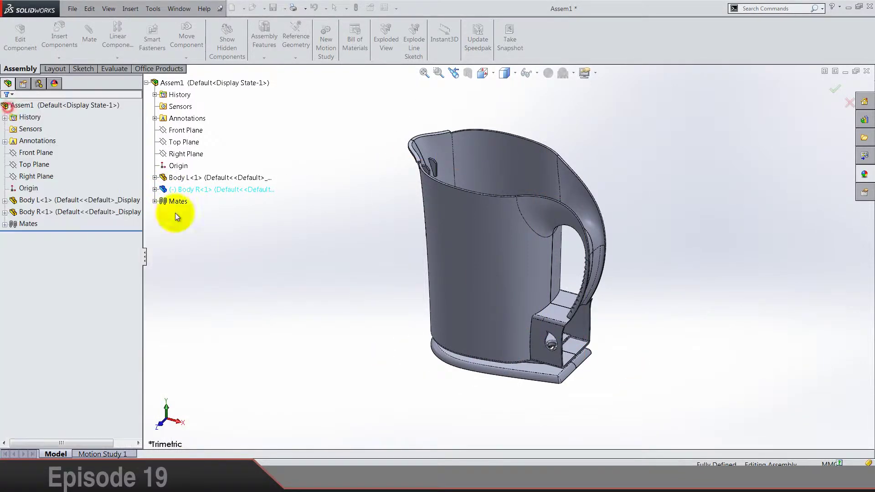
# - Set the kettle assembly to the Isometric view
pyautogui.moveTo(315, 261); pyautogui.dragTo(426, 326, button='middle')
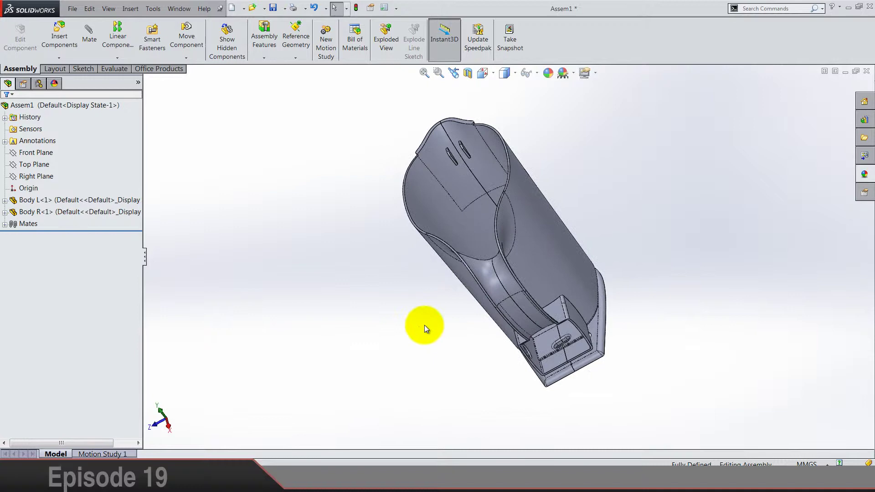
pyautogui.scroll(-5, 494, 280)
pyautogui.scroll(1, 467, 255)
pyautogui.scroll(1, 467, 255)
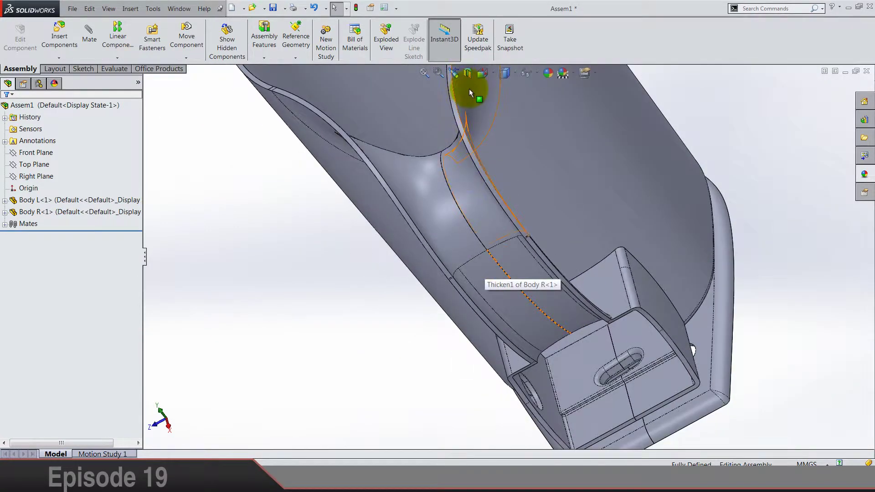
pyautogui.click(485, 76)
pyautogui.click(547, 102)
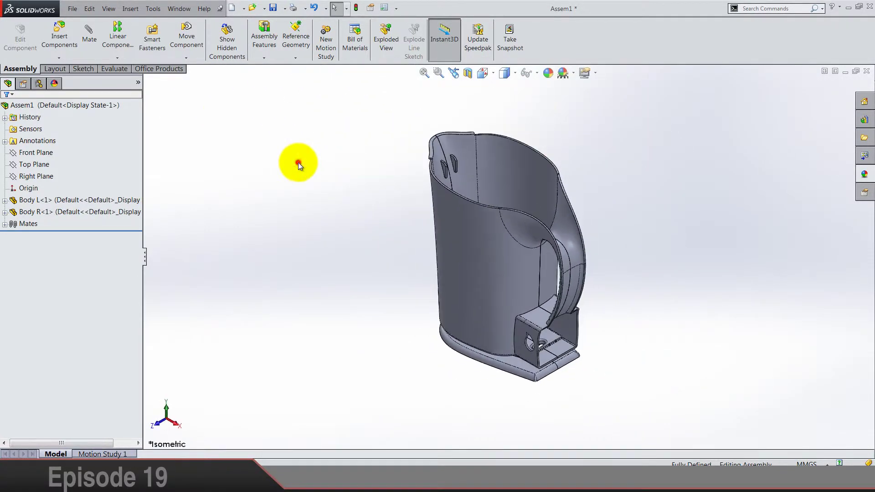
pyautogui.click(298, 163)
# - Insert the Cable + heater part and place it beside the kettle body
pyautogui.click(59, 38)
pyautogui.click(85, 332)
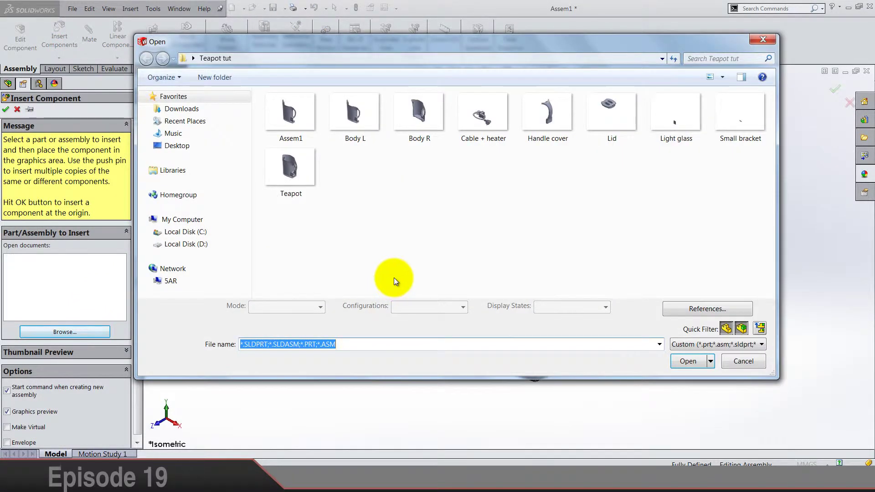
pyautogui.doubleClick(482, 114)
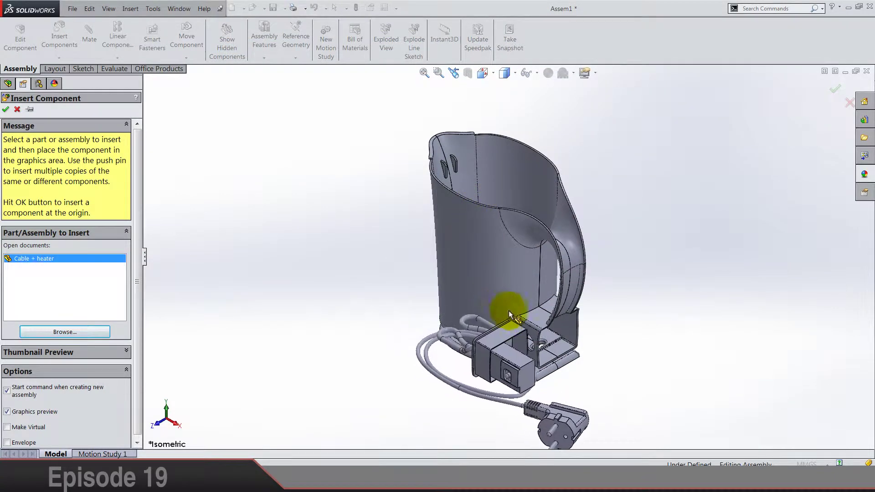
pyautogui.click(360, 265)
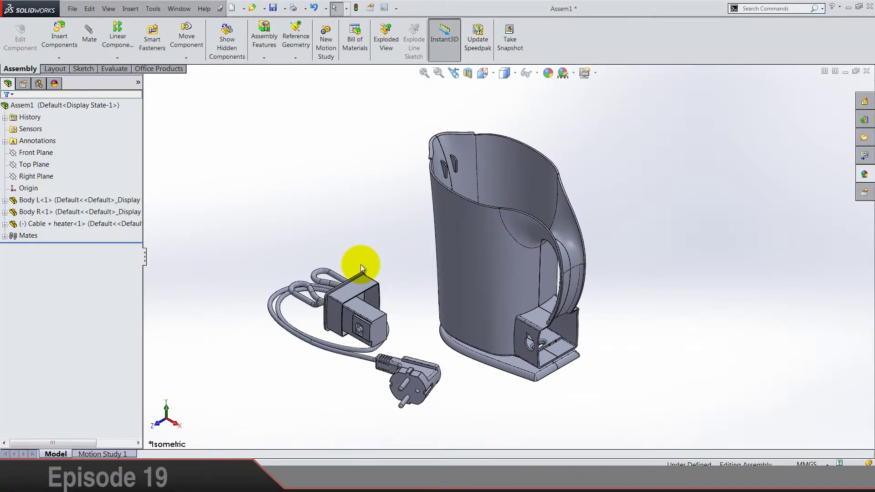
# - Mate Cable + heater's Front and Top Planes coincident with Assem1's Front and Top Planes
pyautogui.rightClick(39, 155)
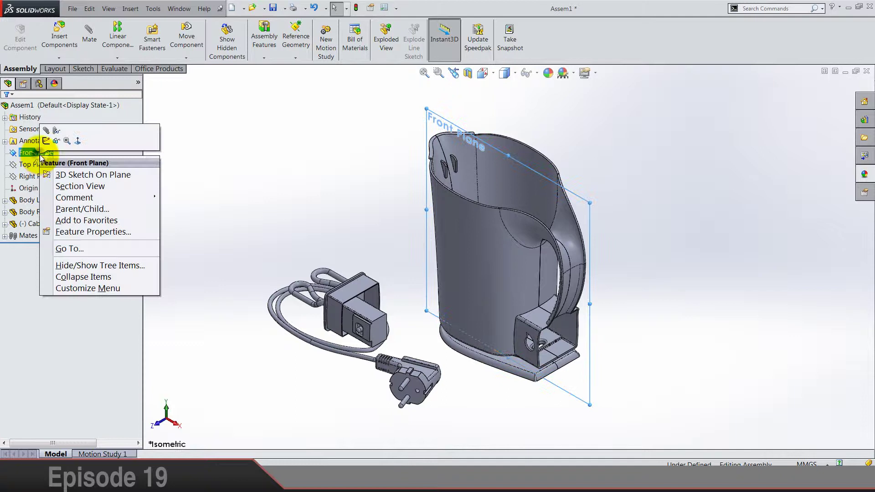
pyautogui.click(50, 130)
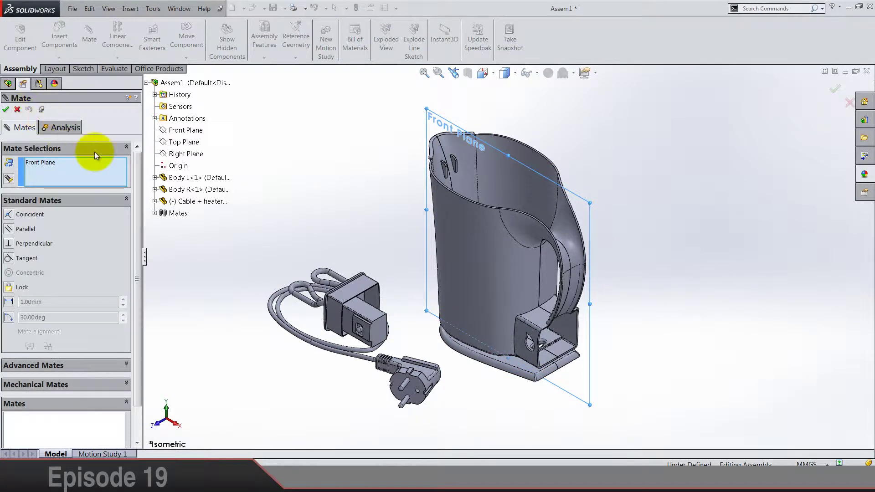
pyautogui.click(155, 201)
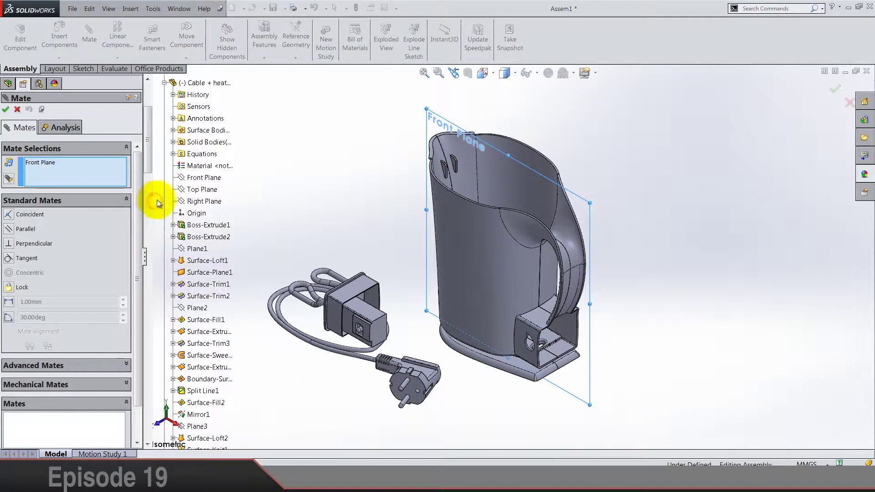
pyautogui.click(193, 178)
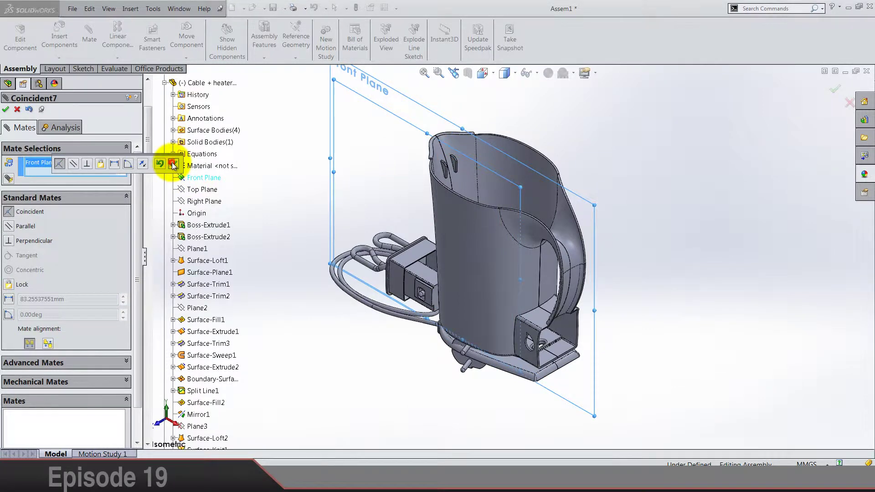
pyautogui.click(172, 162)
pyautogui.click(191, 191)
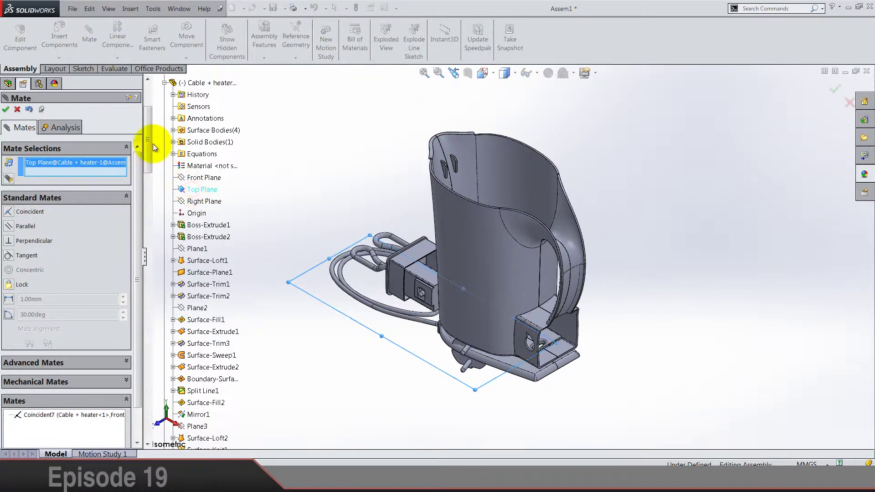
pyautogui.scroll(3, 190, 132)
pyautogui.click(197, 143)
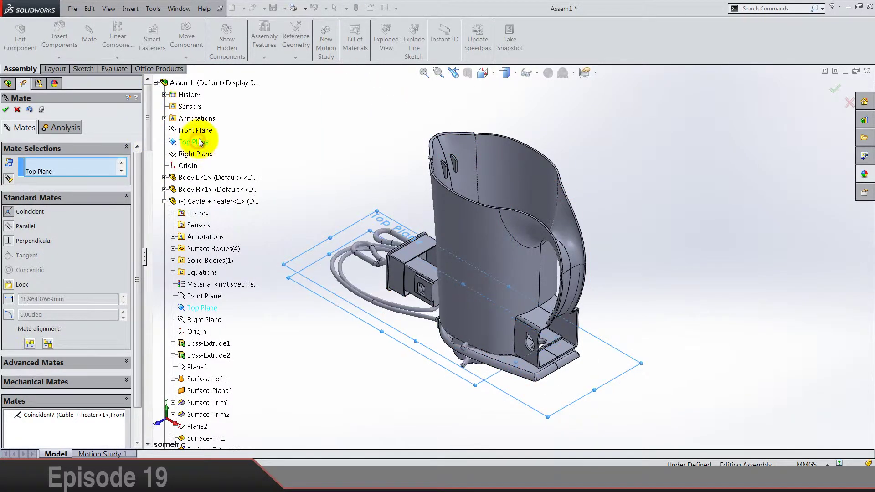
pyautogui.click(195, 132)
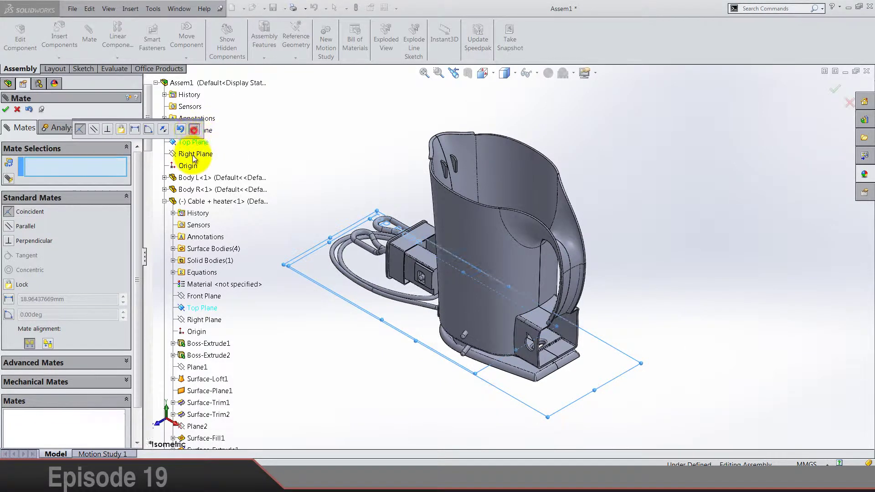
# - Replace the mistaken origin pick with a coincident Right Plane mate for Cable + heater
pyautogui.click(193, 155)
pyautogui.click(208, 330)
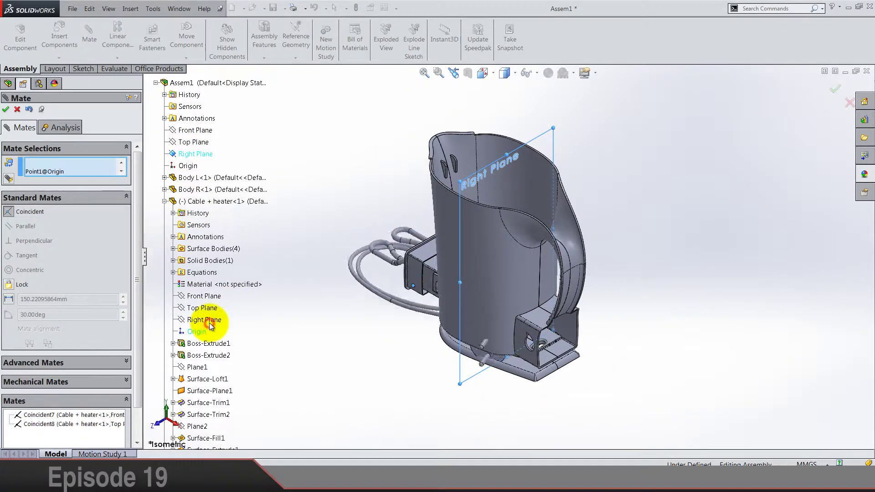
pyautogui.click(182, 338)
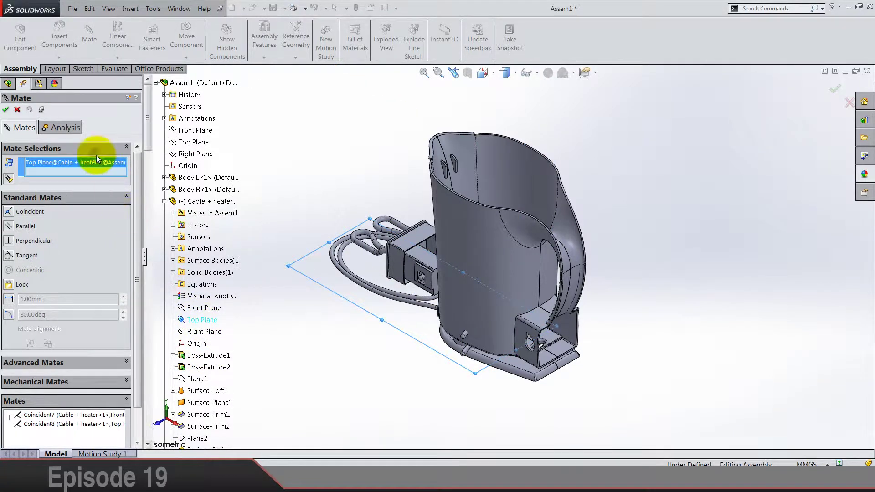
pyautogui.rightClick(98, 165)
pyautogui.click(132, 171)
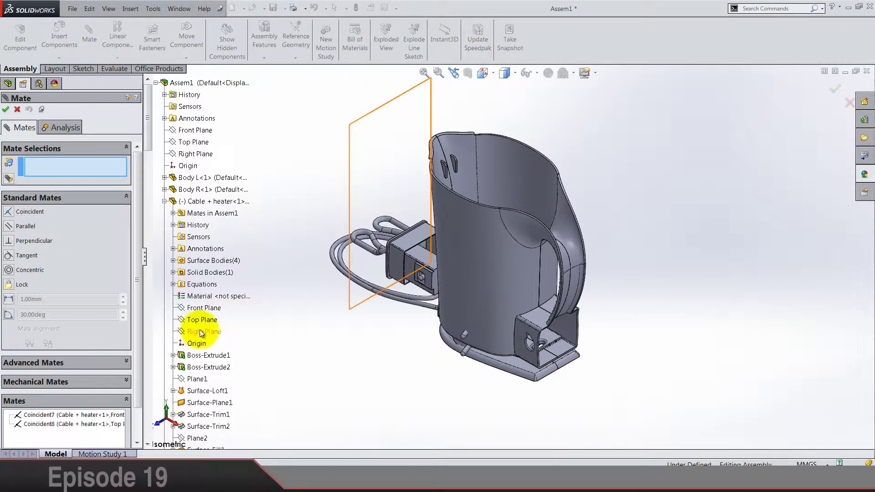
pyautogui.click(201, 333)
pyautogui.click(189, 156)
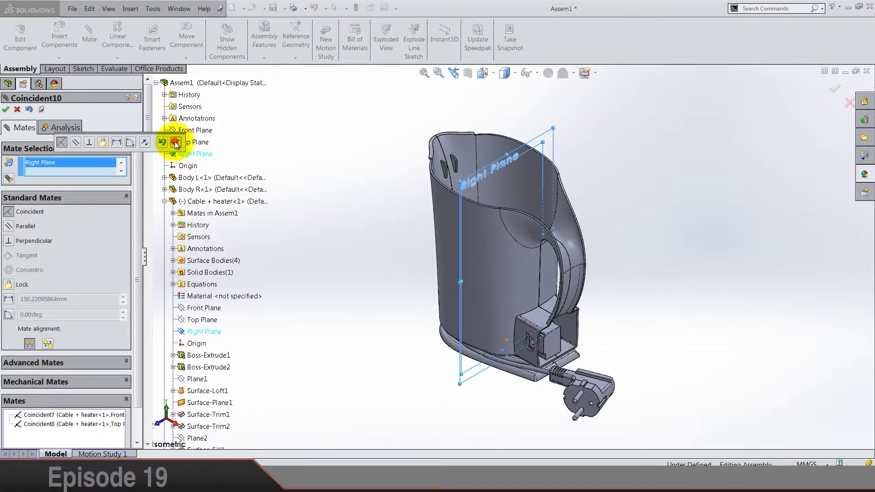
pyautogui.click(175, 142)
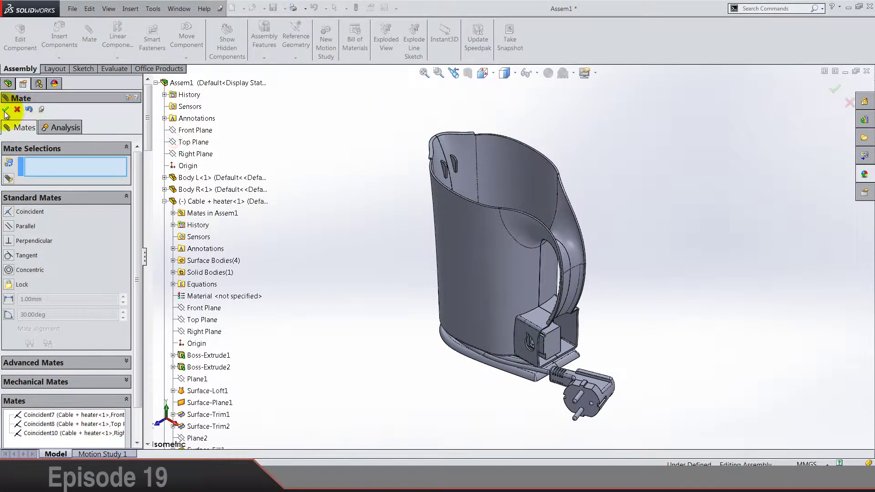
pyautogui.press('Escape')
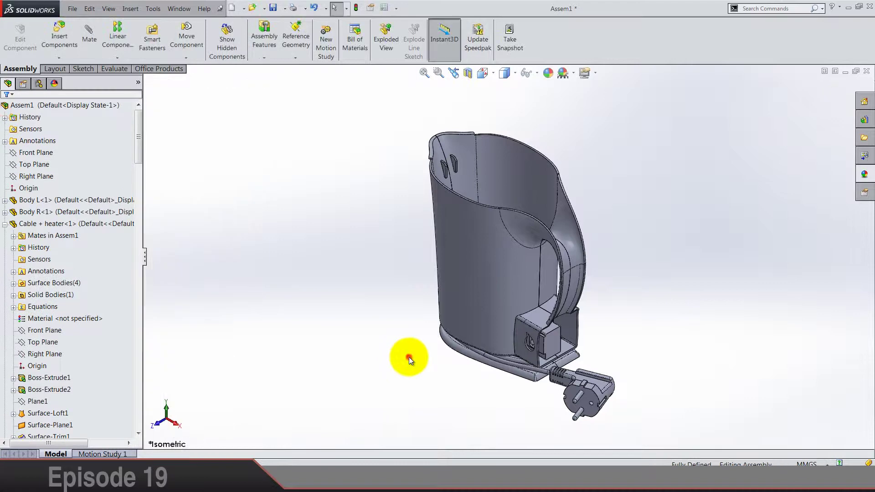
# - Switch the kettle to Front view and zoom to inspect the plug's bottom edge
pyautogui.click(486, 70)
pyautogui.click(501, 112)
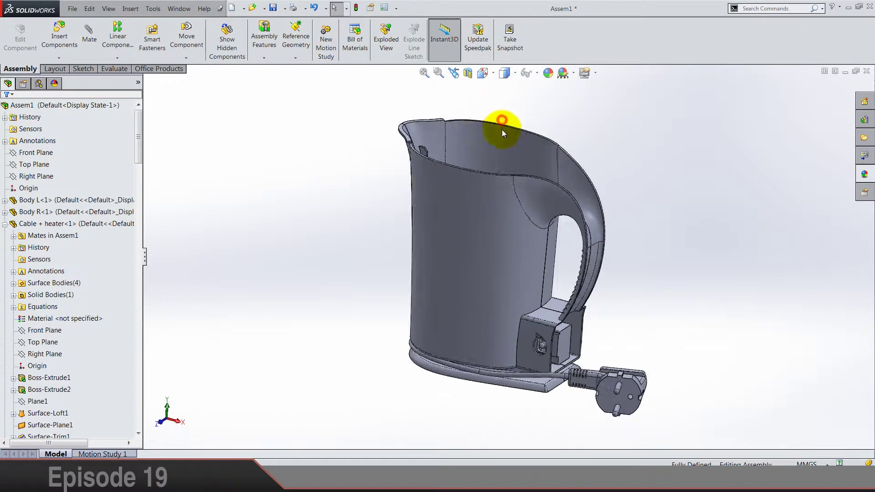
pyautogui.scroll(-6, 614, 365)
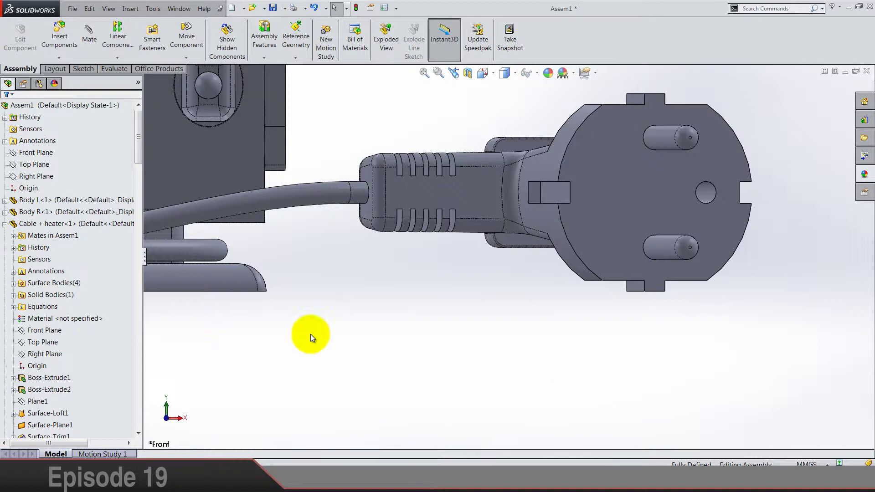
pyautogui.click(245, 291)
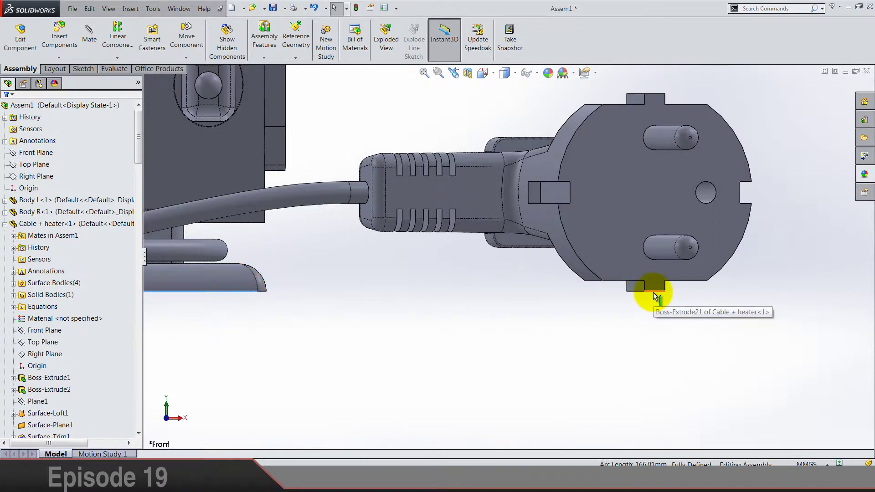
pyautogui.click(340, 275)
pyautogui.scroll(5, 464, 296)
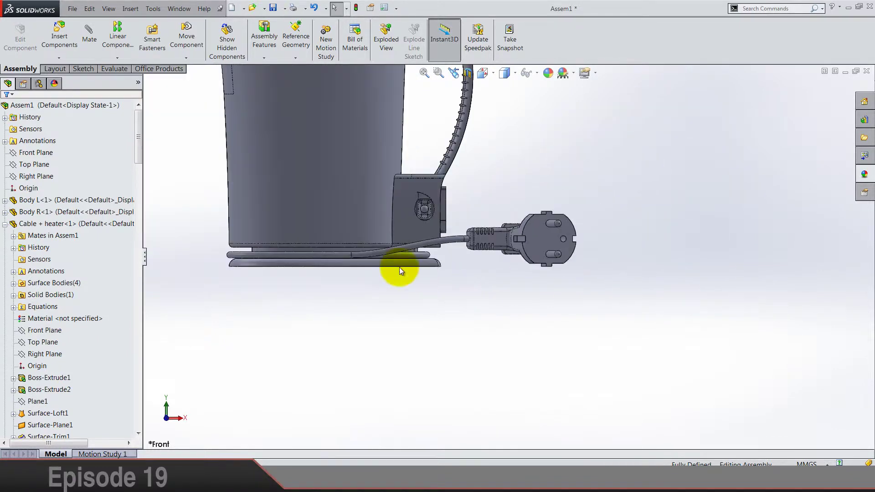
pyautogui.scroll(-5, 400, 269)
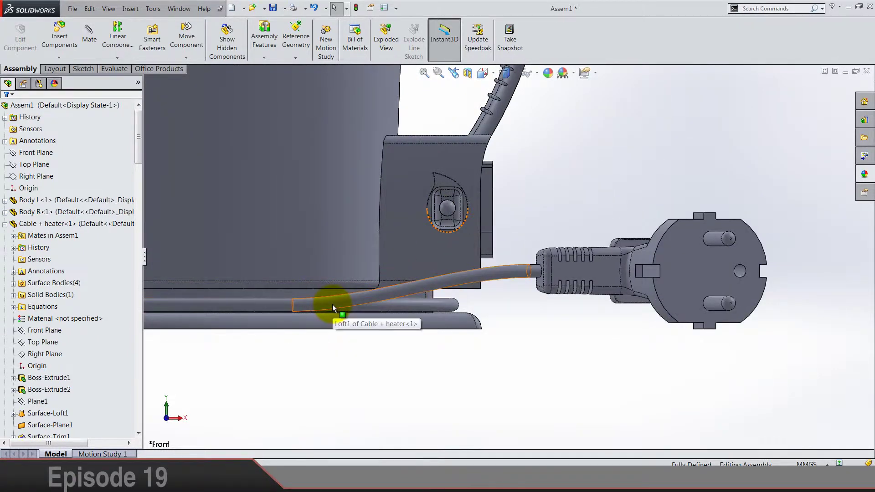
pyautogui.scroll(5, 621, 314)
# - Orbit around the kettle base, collapse Cable + heater in the tree, and return to Isometric view
pyautogui.moveTo(510, 303); pyautogui.dragTo(531, 347, button='middle')
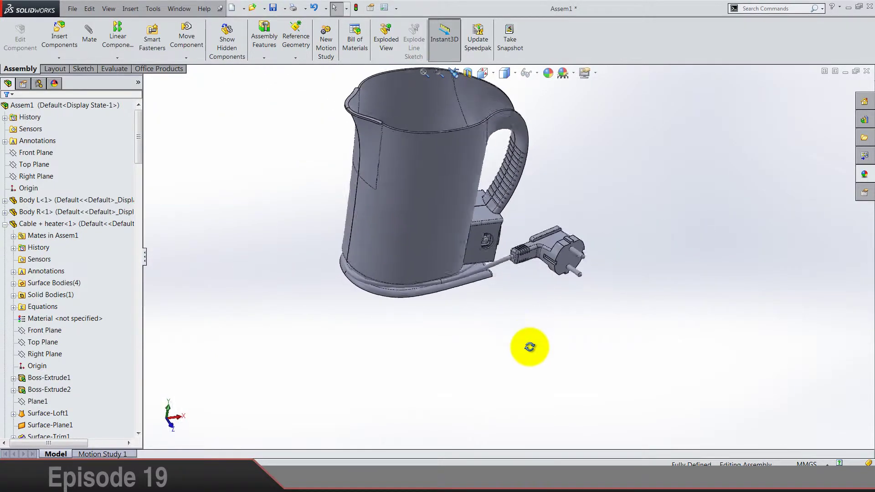
pyautogui.scroll(-8, 493, 255)
pyautogui.moveTo(504, 225)
pyautogui.mouseDown(button='middle')
pyautogui.moveTo(492, 231)
pyautogui.moveTo(459, 324)
pyautogui.moveTo(483, 356)
pyautogui.moveTo(507, 230)
pyautogui.mouseUp(button='middle')
pyautogui.scroll(8, 541, 283)
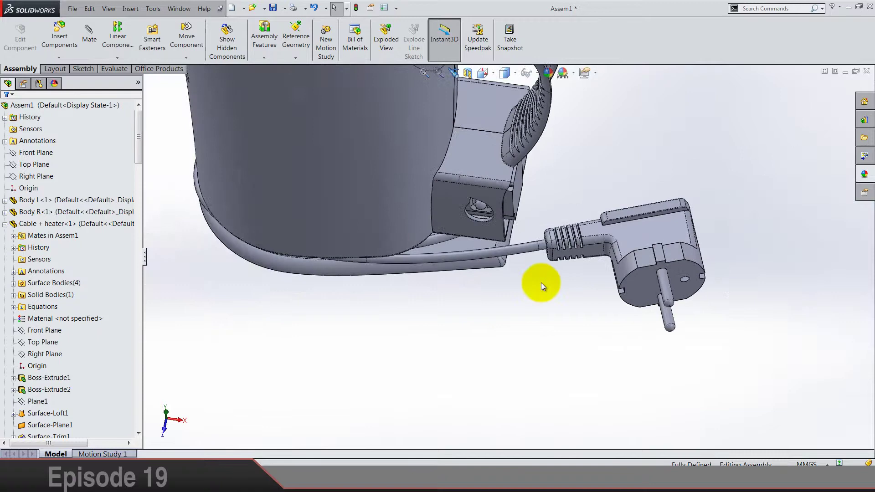
pyautogui.moveTo(503, 288); pyautogui.dragTo(479, 258, button='middle')
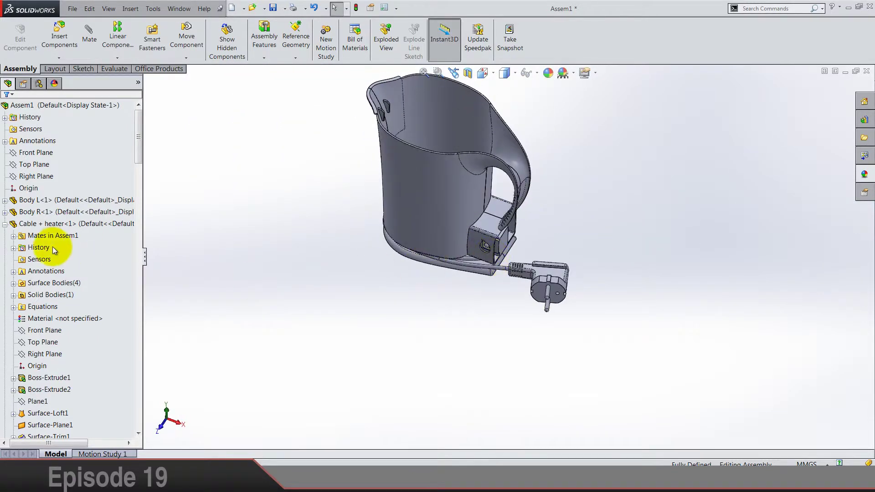
pyautogui.click(5, 223)
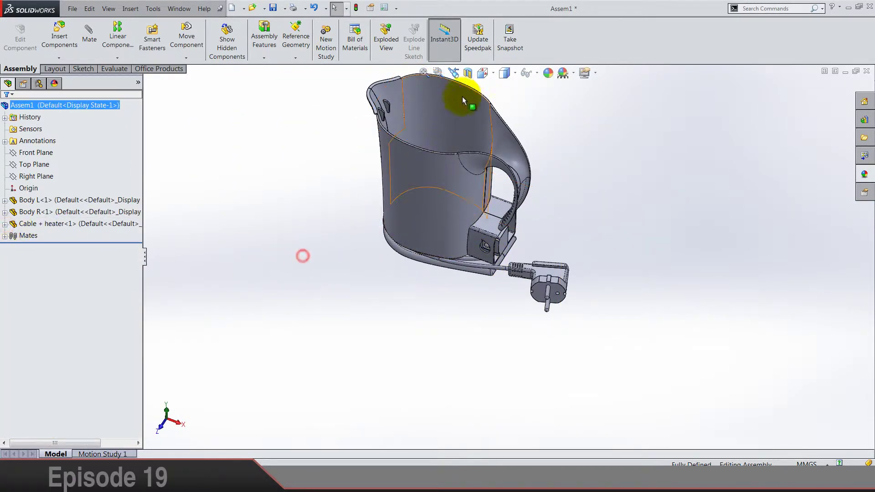
pyautogui.click(484, 74)
pyautogui.click(545, 99)
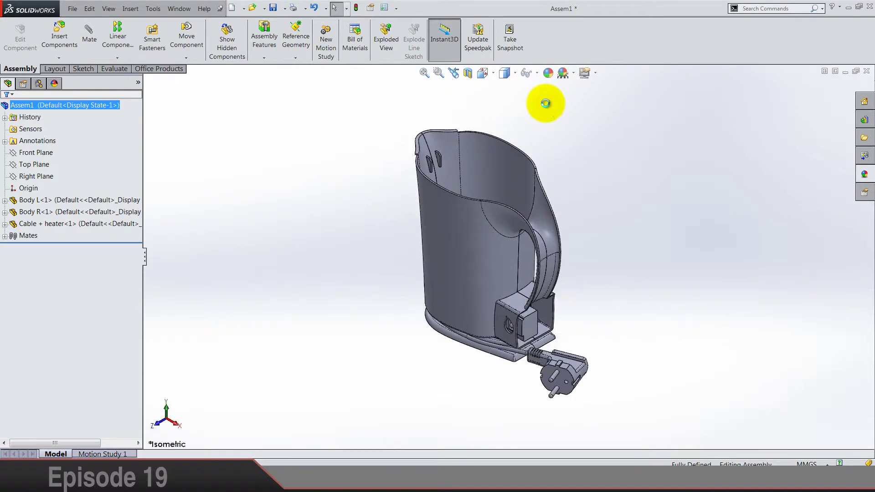
# - Insert the Light glass part from the Teapot tut folder and drop it beside the kettle
pyautogui.click(58, 40)
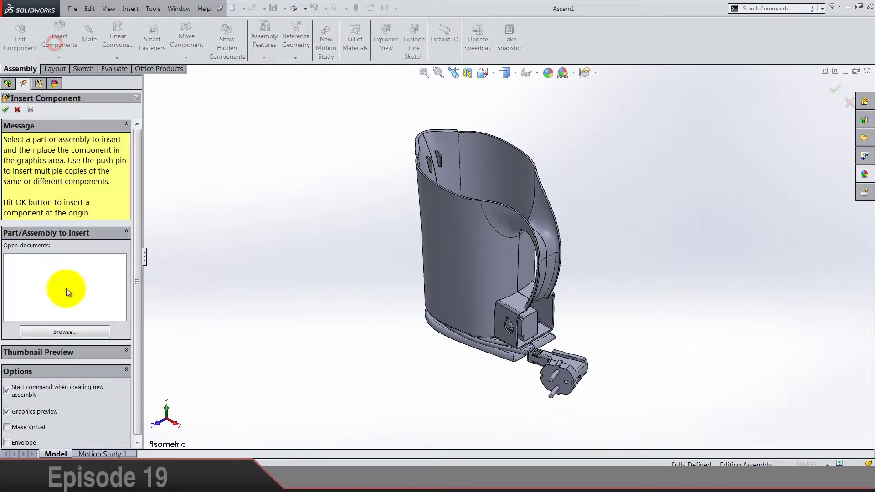
pyautogui.click(65, 331)
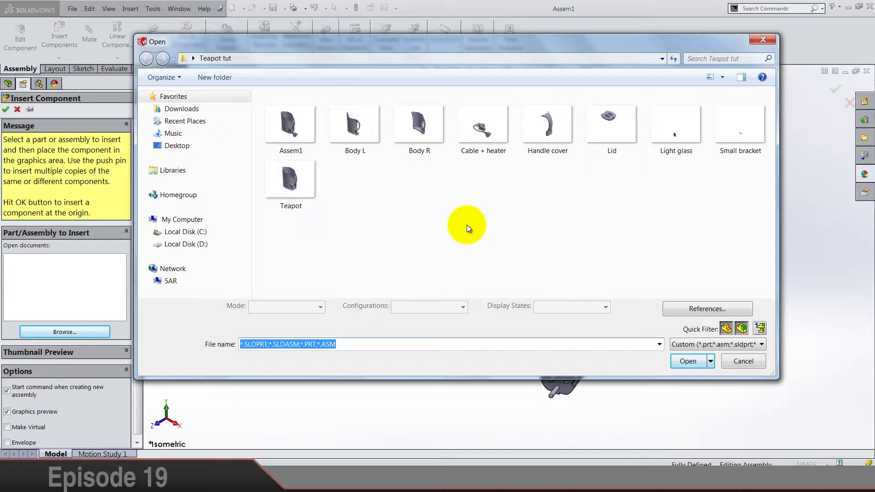
pyautogui.doubleClick(683, 139)
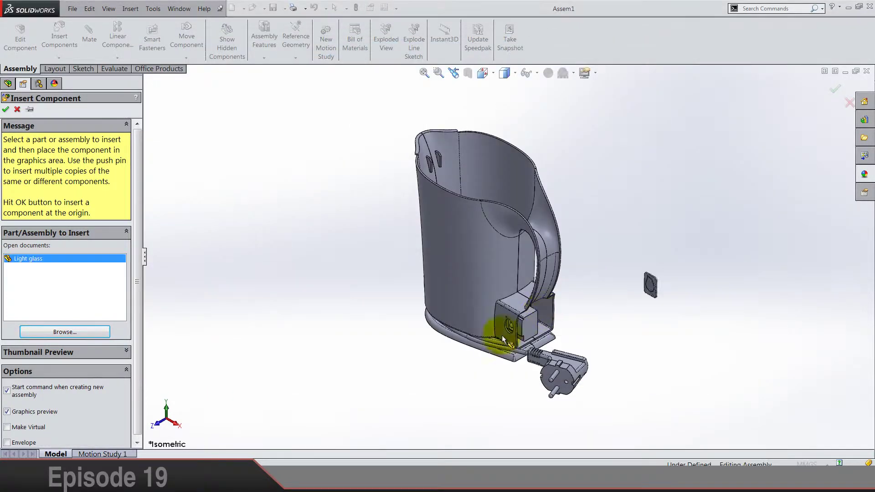
pyautogui.click(378, 258)
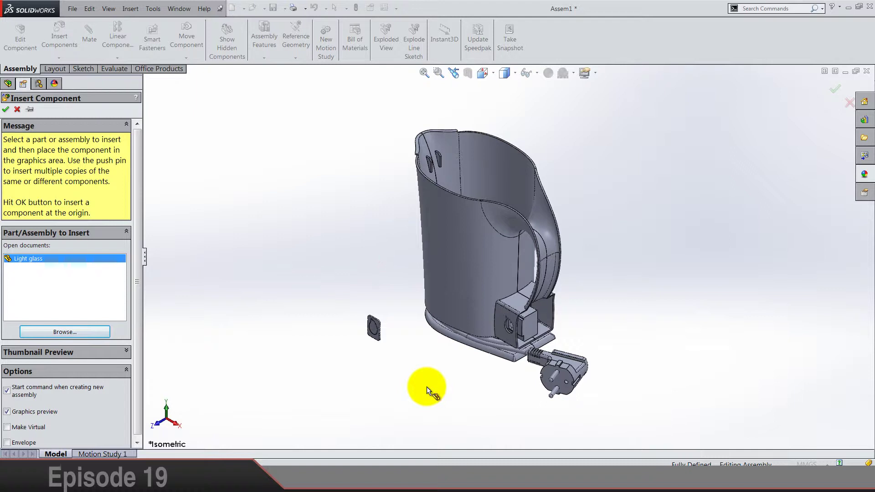
pyautogui.click(426, 387)
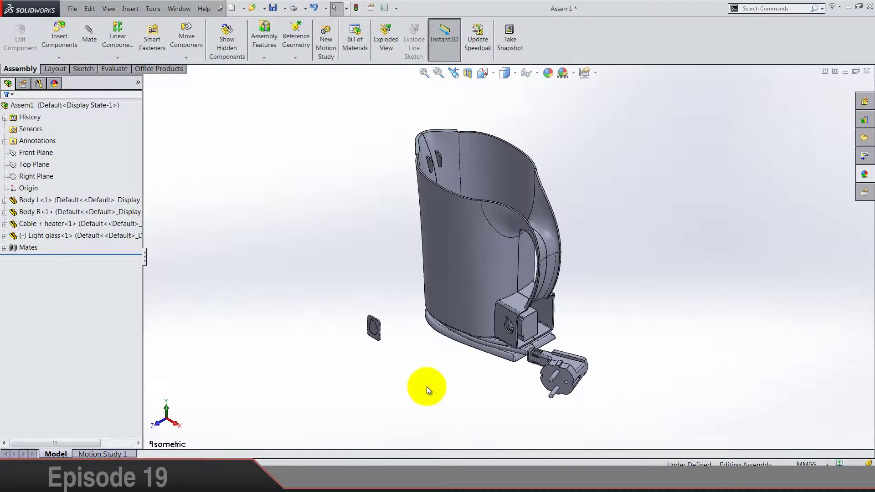
# - Make Light glass's Front Plane coincident with the assembly's Front Plane
pyautogui.rightClick(48, 153)
pyautogui.click(54, 130)
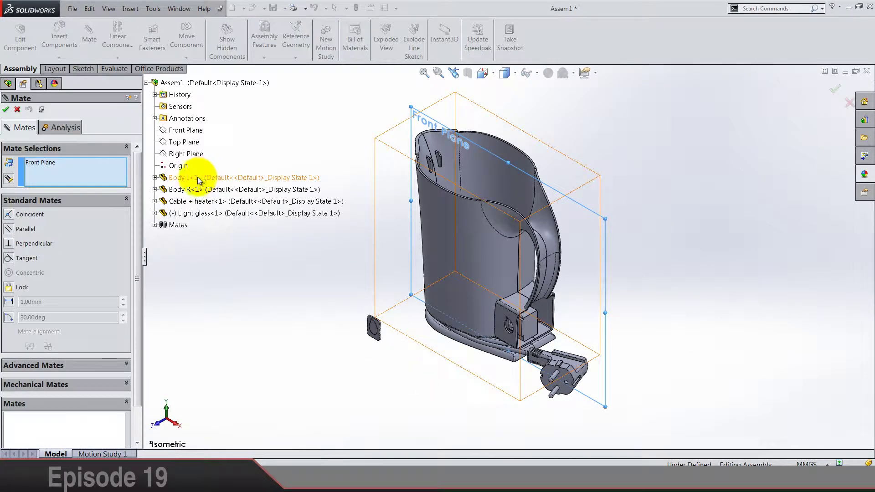
pyautogui.click(155, 213)
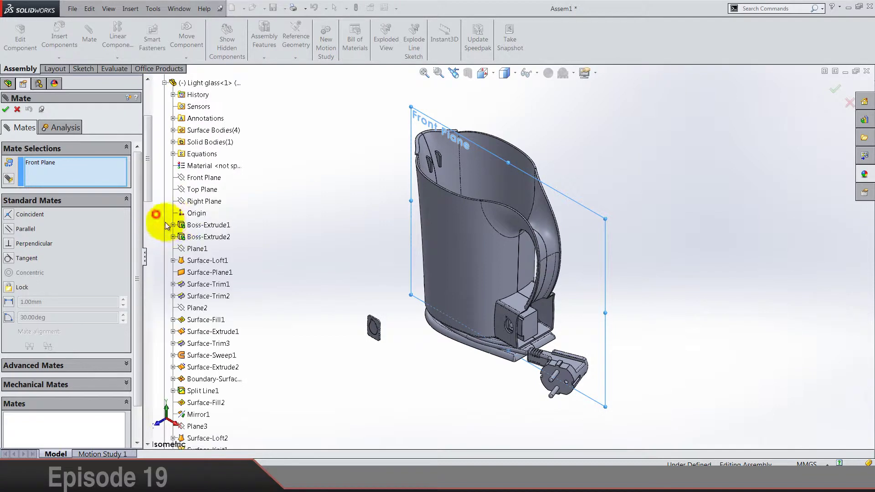
pyautogui.click(198, 178)
pyautogui.click(193, 189)
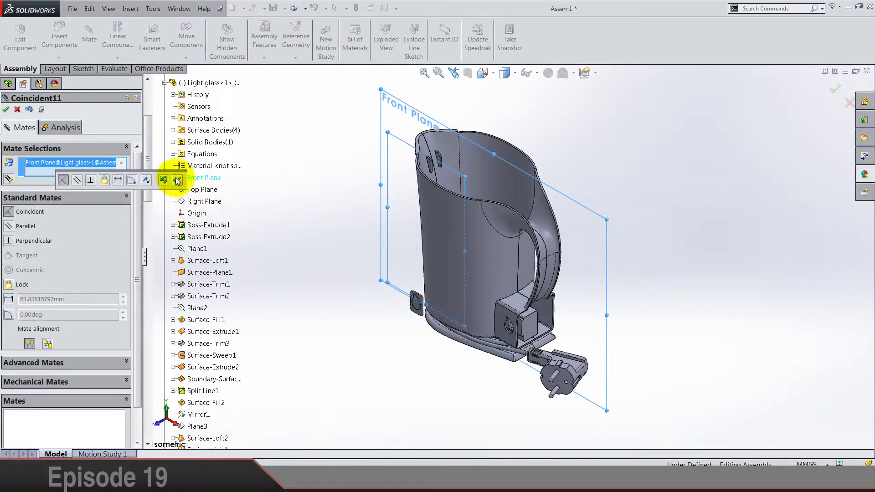
# - Add Coincident mates for Light glass's Top and Right Planes to Assem1's Top and Right Planes
pyautogui.click(160, 176)
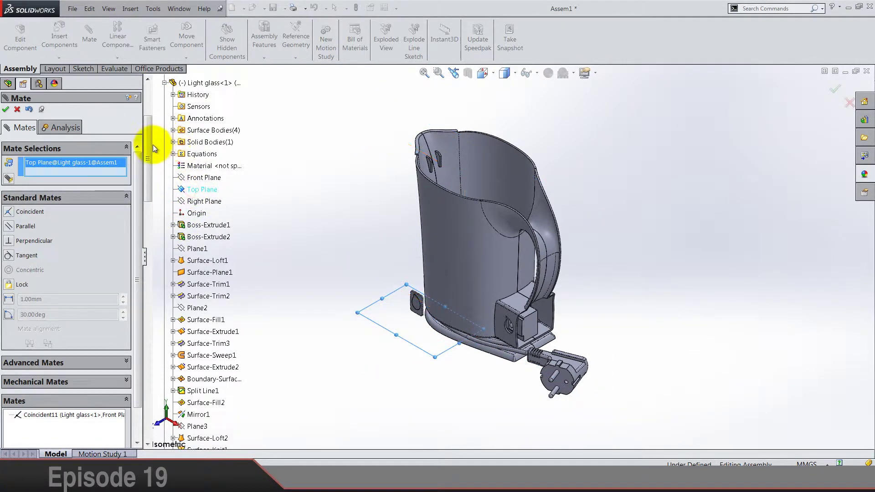
pyautogui.scroll(3, 153, 146)
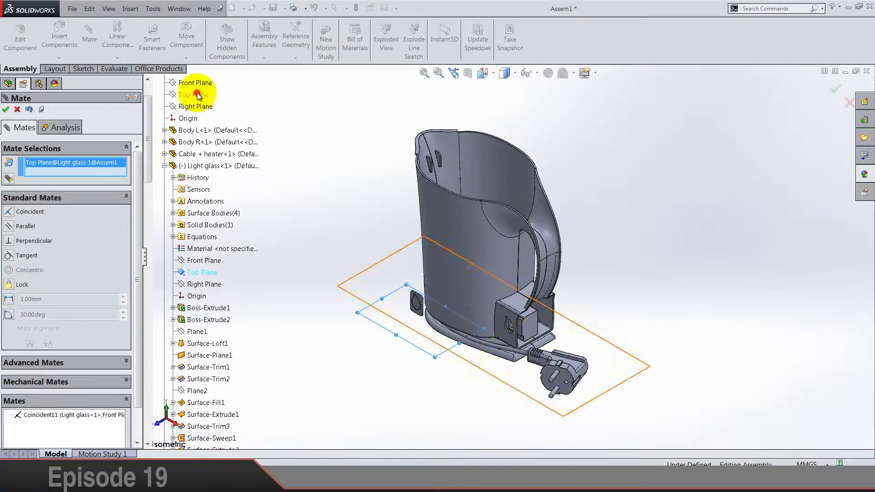
pyautogui.click(193, 95)
pyautogui.click(164, 105)
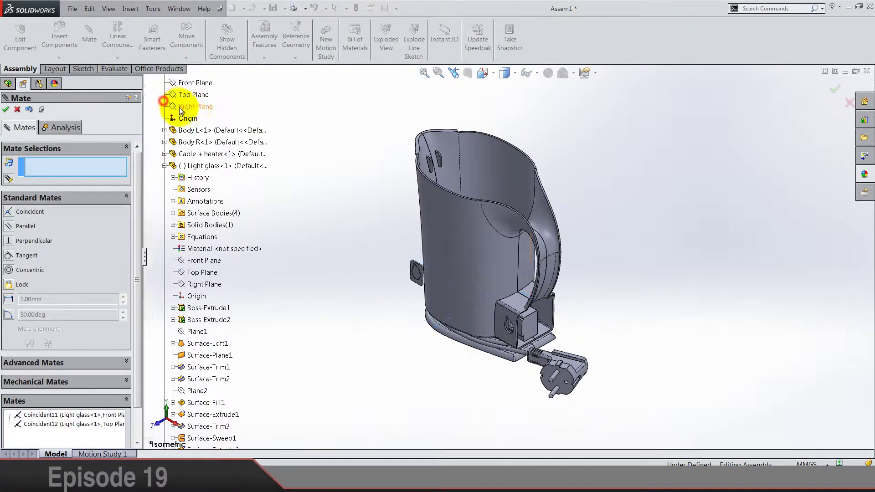
pyautogui.click(196, 106)
pyautogui.click(212, 285)
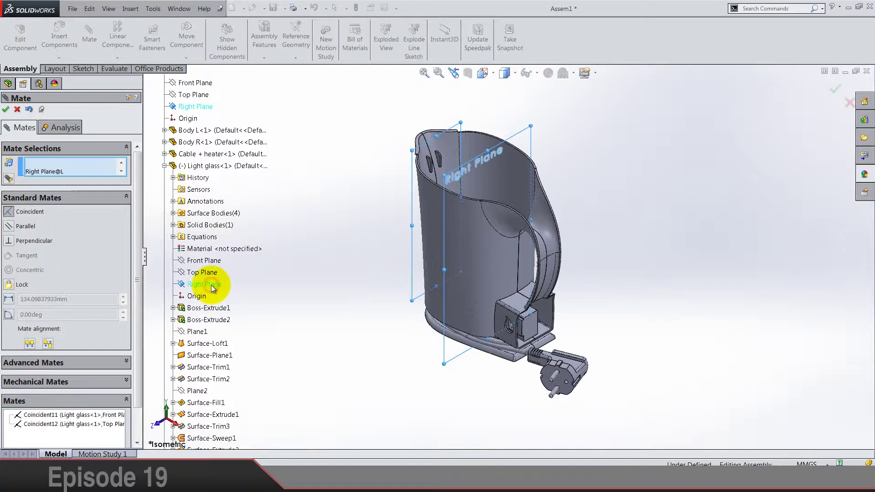
pyautogui.click(193, 299)
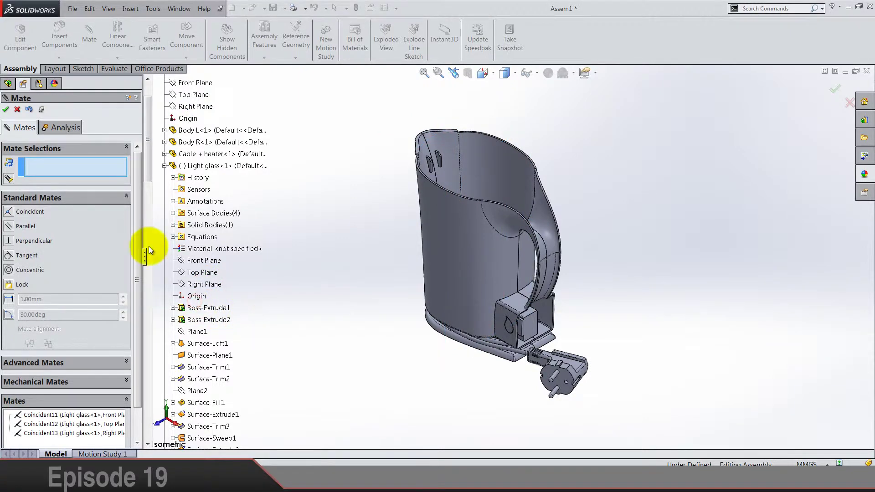
pyautogui.click(8, 110)
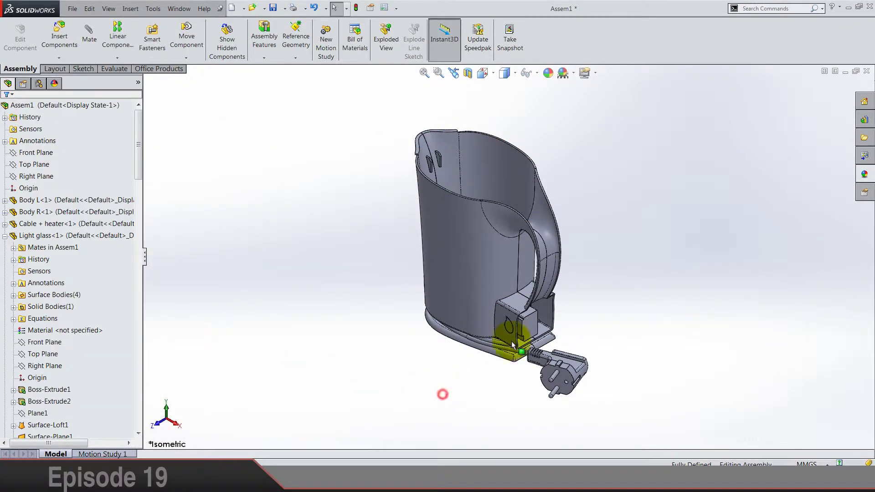
pyautogui.scroll(-8, 469, 351)
pyautogui.scroll(-4, 528, 301)
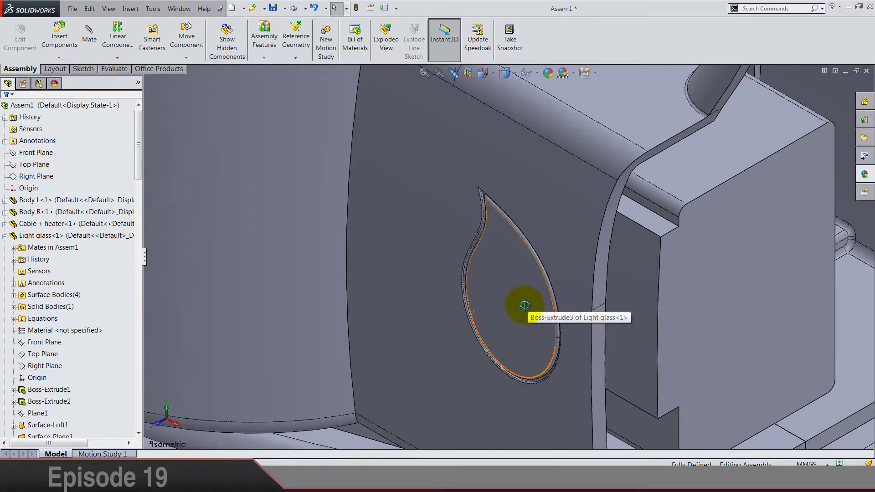
pyautogui.moveTo(524, 305); pyautogui.dragTo(417, 385, button='middle')
pyautogui.click(572, 314)
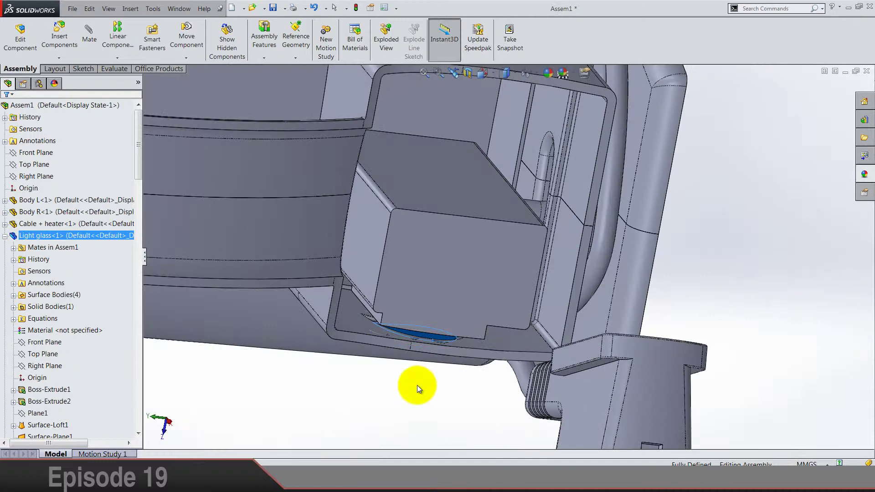
pyautogui.scroll(-3, 419, 355)
pyautogui.scroll(-3, 416, 296)
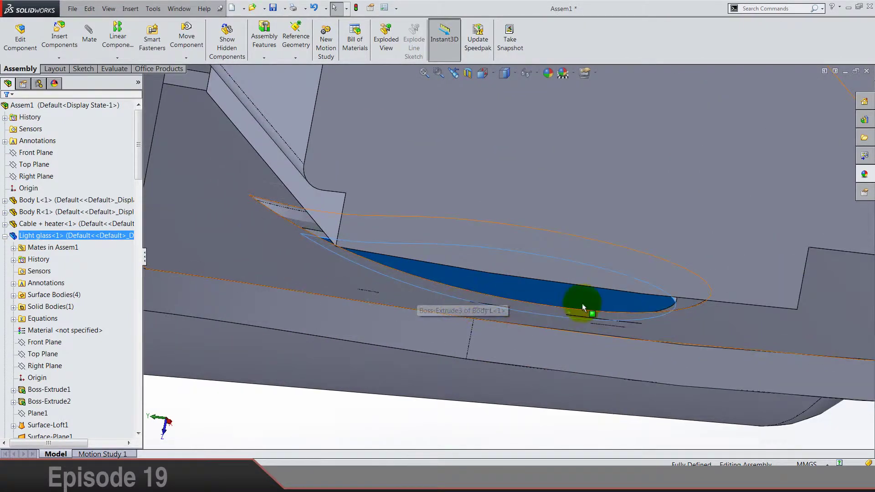
pyautogui.click(6, 236)
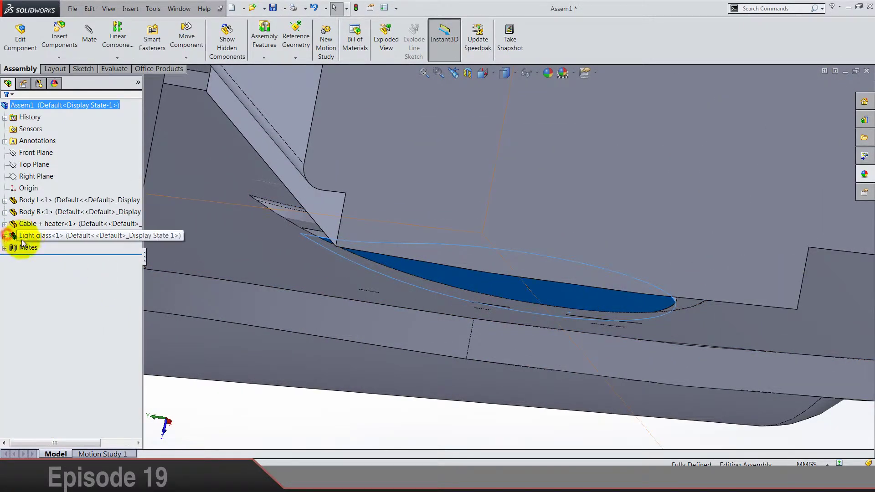
pyautogui.click(26, 238)
pyautogui.moveTo(475, 313); pyautogui.dragTo(486, 105, button='middle')
pyautogui.click(483, 76)
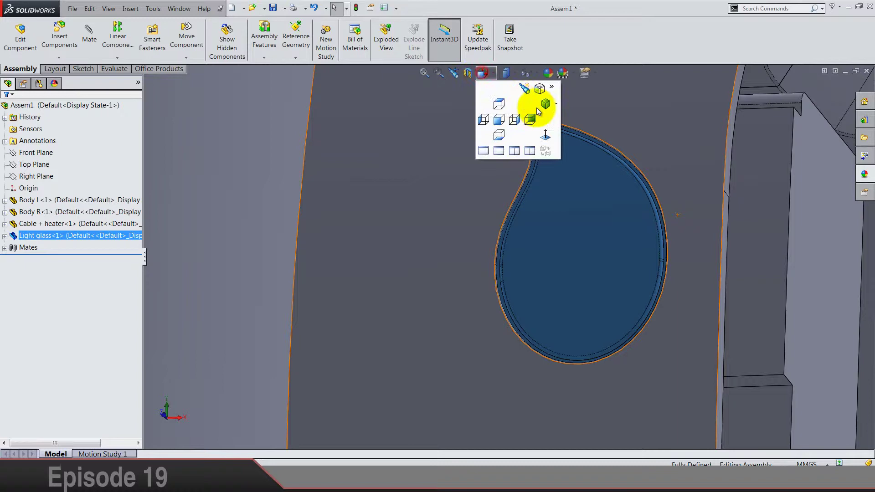
pyautogui.click(544, 108)
pyautogui.click(355, 299)
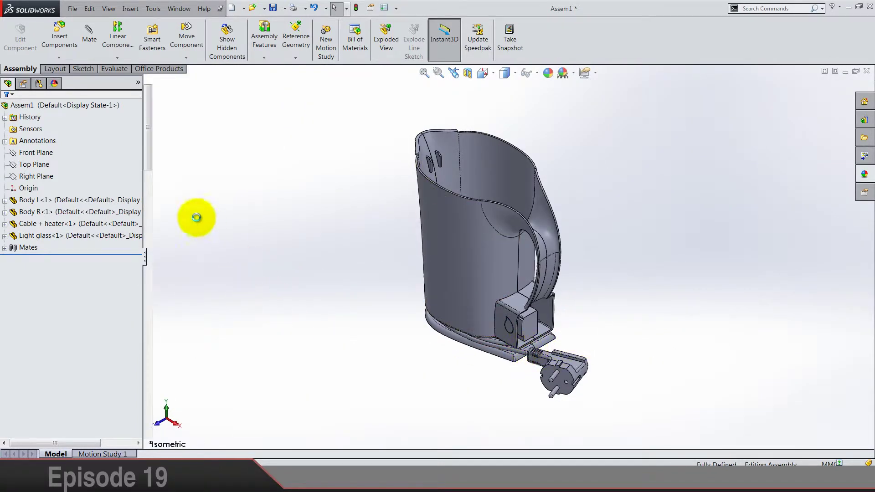
# - Insert the Small bracket part and drop it below the kettle
pyautogui.click(66, 34)
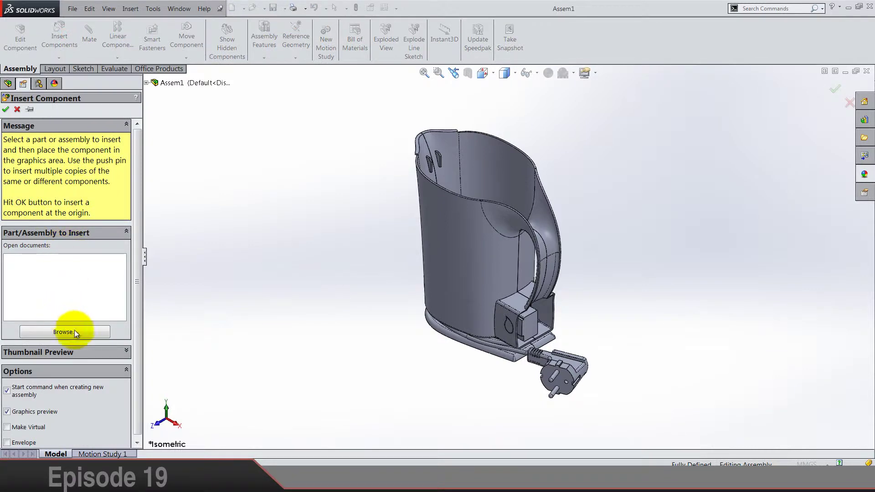
pyautogui.click(74, 331)
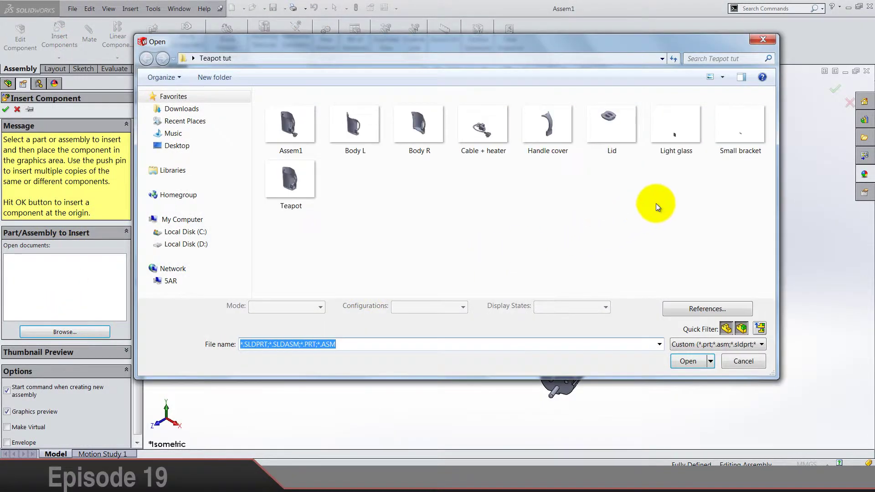
pyautogui.doubleClick(725, 139)
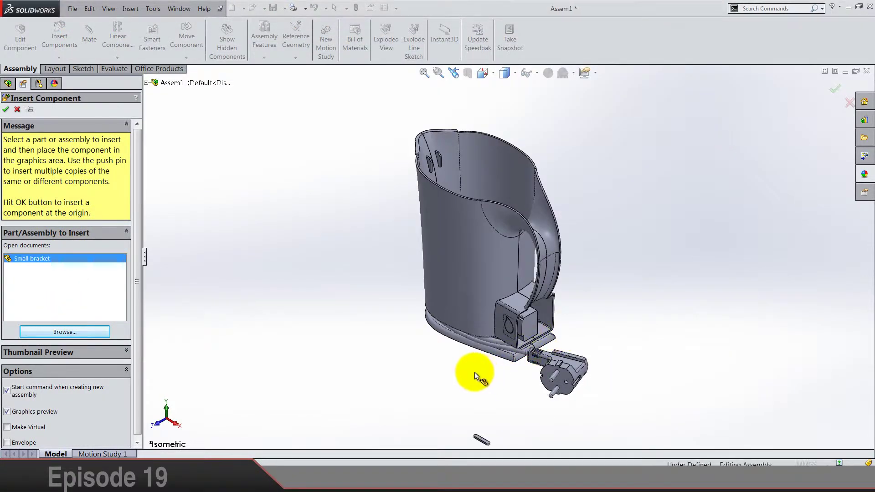
pyautogui.click(474, 371)
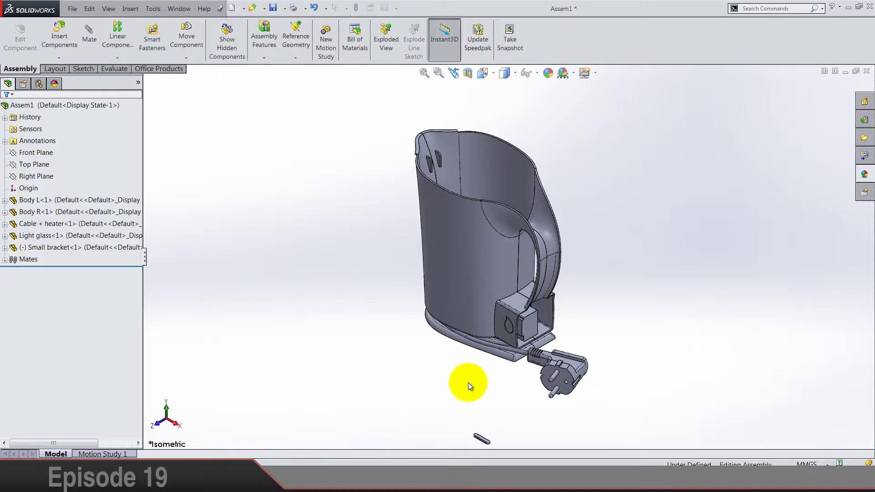
# - Start a mate from Assem1's Front Plane, clear a mistaken Light glass pick, and expand Small bracket
pyautogui.rightClick(37, 151)
pyautogui.click(45, 128)
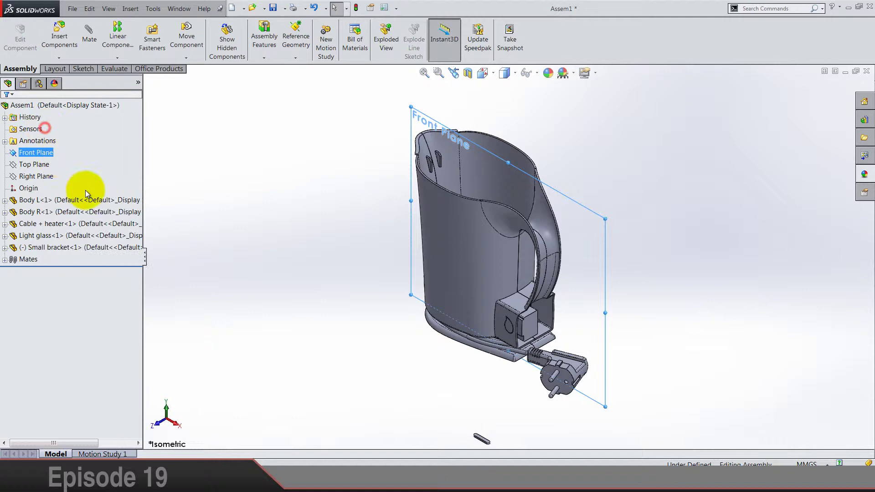
pyautogui.click(12, 86)
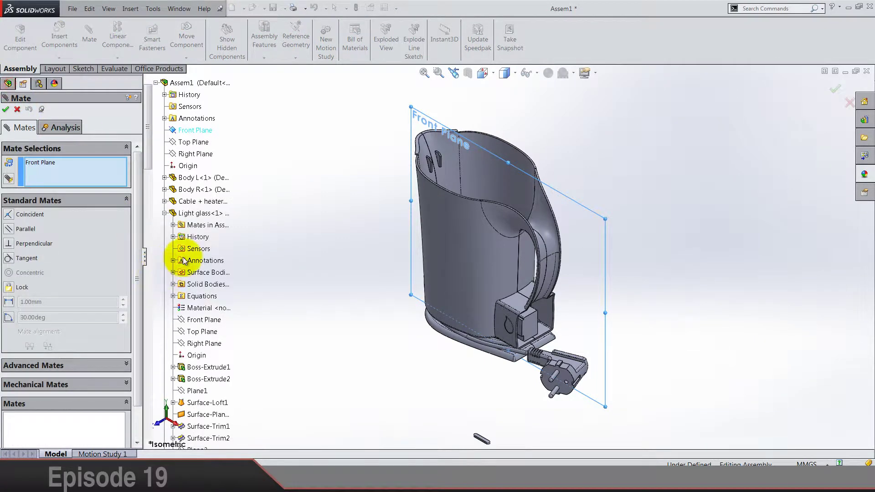
pyautogui.click(206, 321)
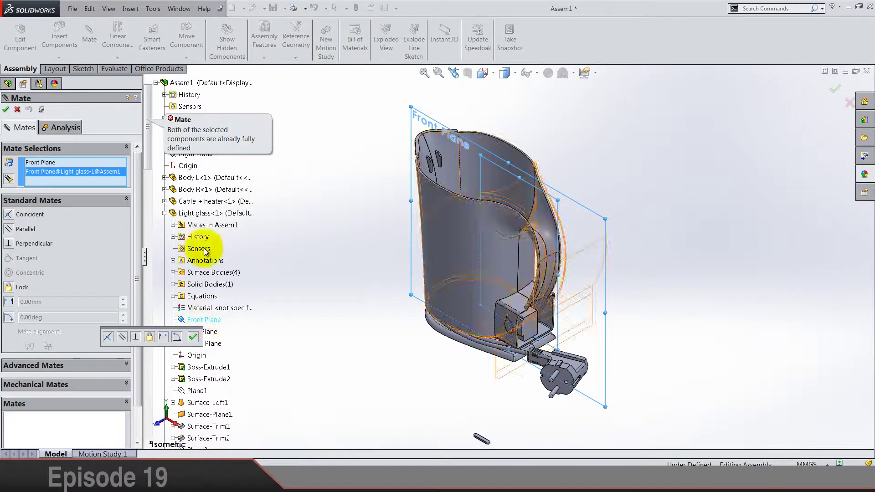
pyautogui.rightClick(72, 169)
pyautogui.click(91, 178)
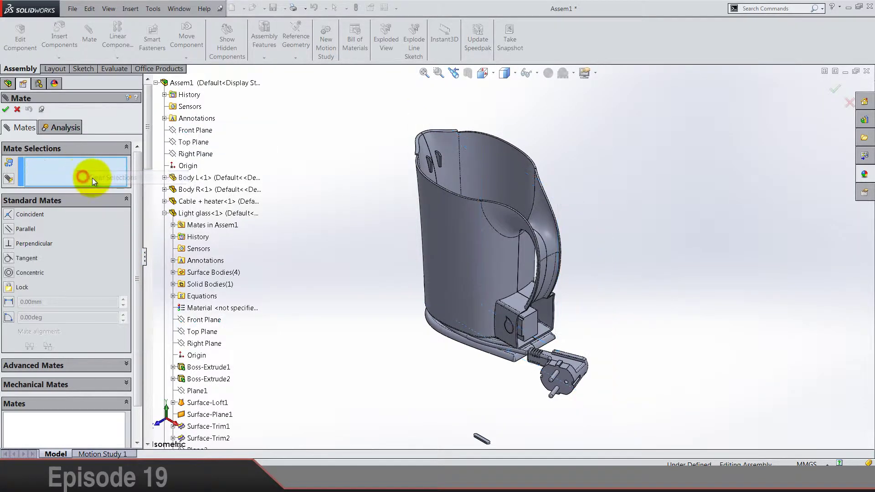
pyautogui.click(156, 82)
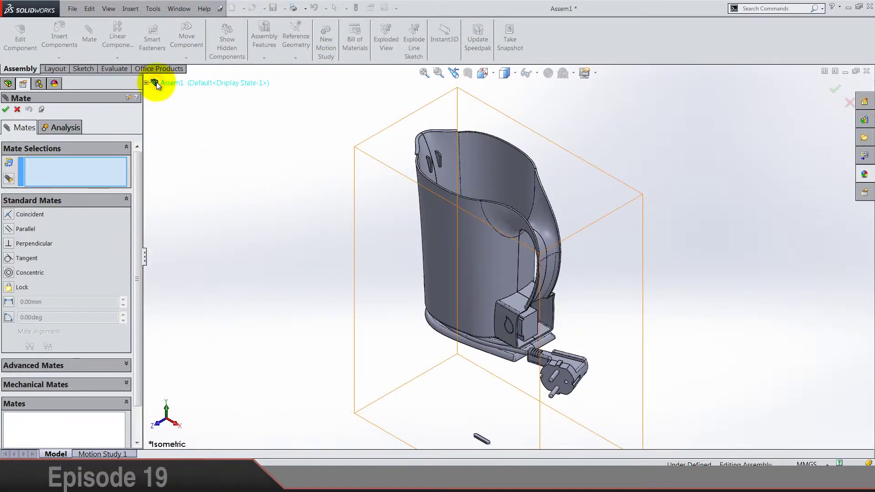
pyautogui.click(147, 82)
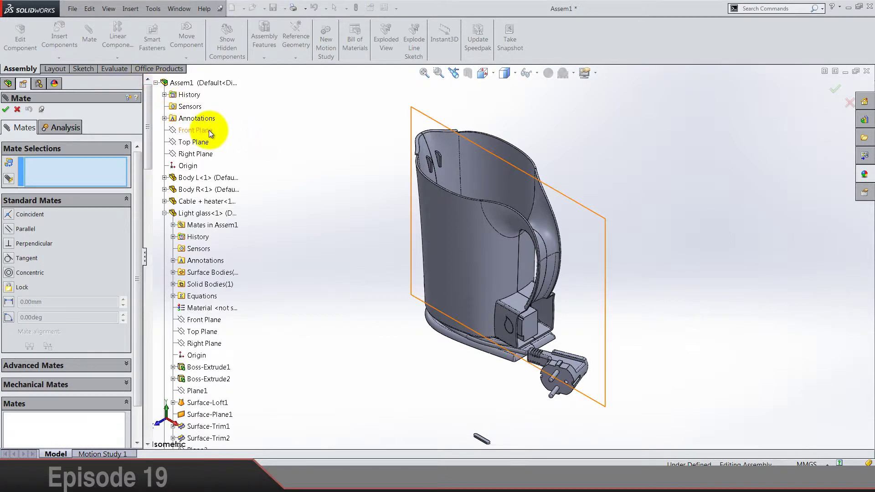
pyautogui.click(165, 214)
pyautogui.click(155, 225)
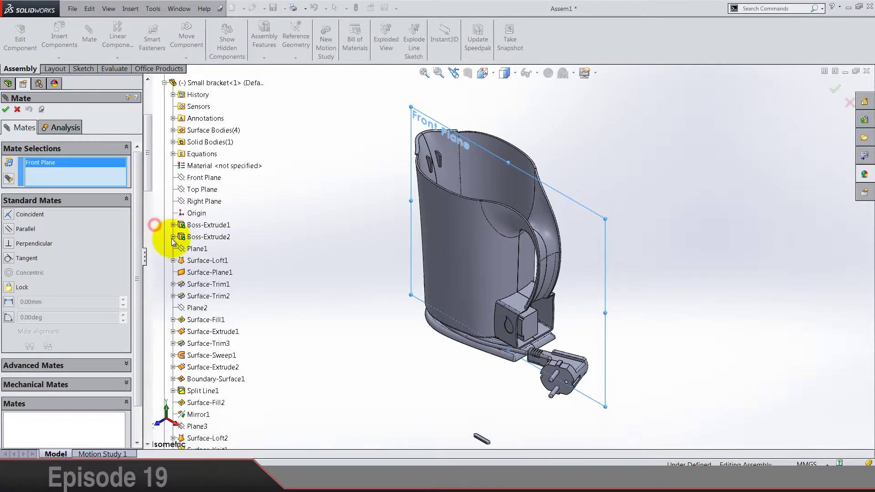
# - Add Coincident mates pairing Small bracket's Front, Top and Right Planes with Assem1's
pyautogui.click(195, 178)
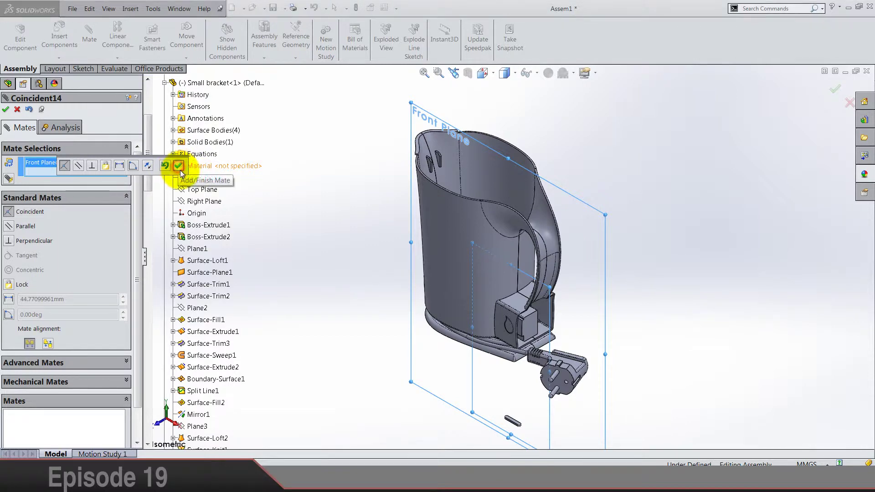
pyautogui.click(179, 166)
pyautogui.click(200, 191)
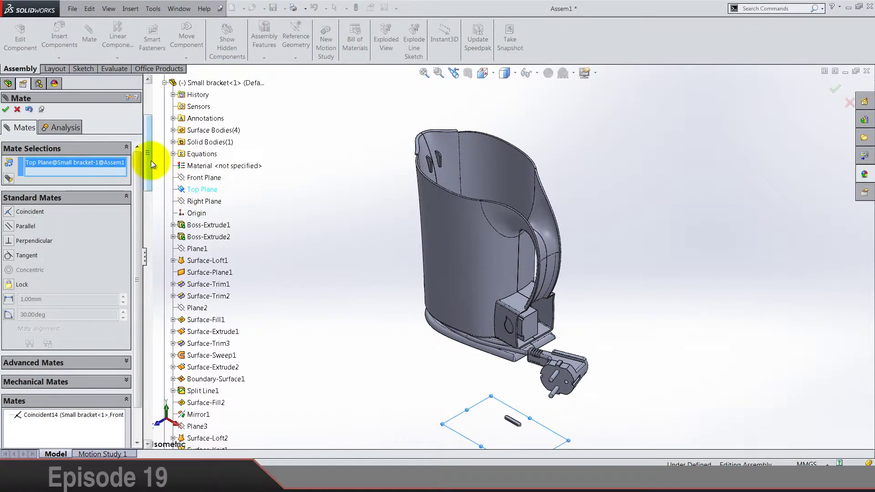
pyautogui.moveTo(152, 160); pyautogui.dragTo(146, 126)
pyautogui.click(191, 143)
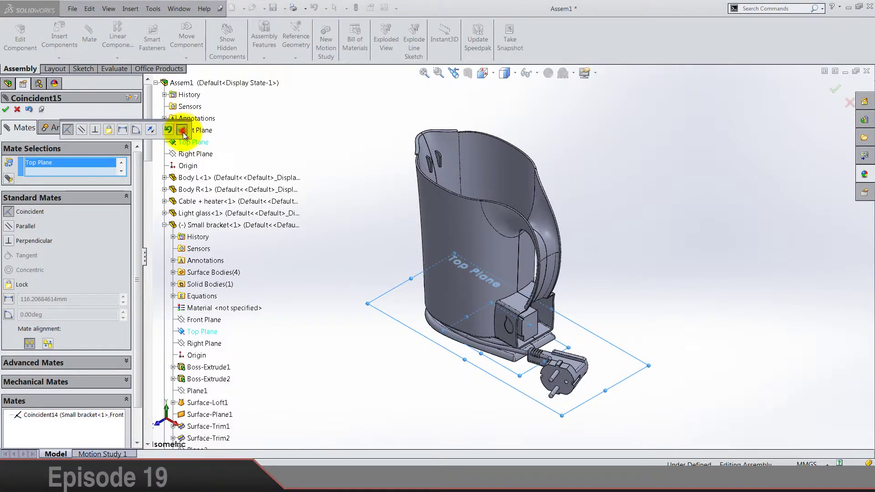
pyautogui.click(182, 131)
pyautogui.click(193, 154)
pyautogui.click(203, 345)
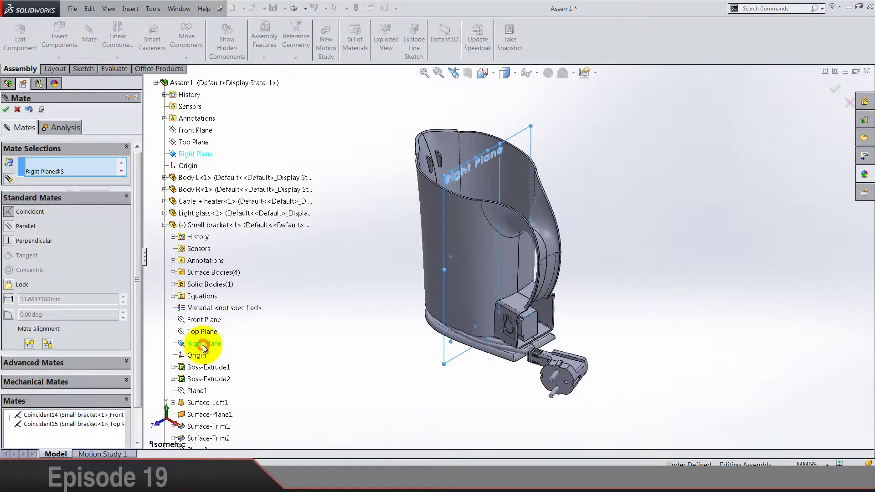
pyautogui.click(190, 361)
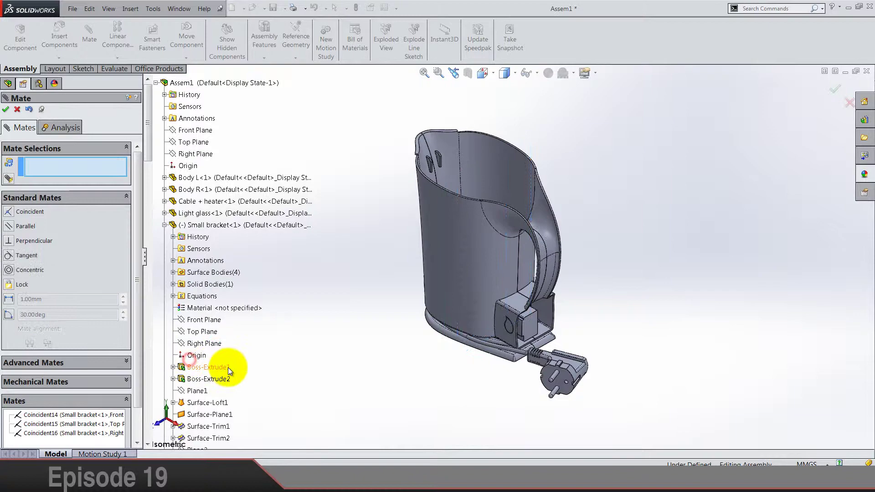
# - Orbit and zoom to inspect the bracket slot under the kettle
pyautogui.moveTo(515, 381); pyautogui.dragTo(521, 300, button='middle')
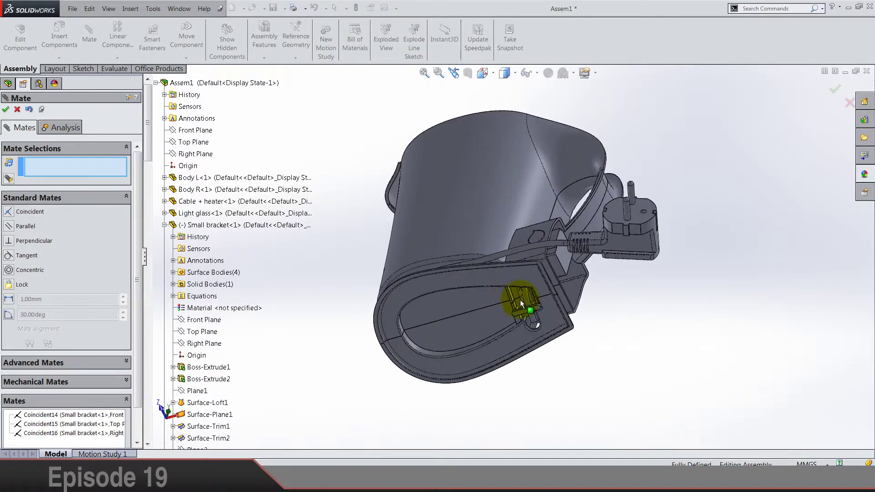
pyautogui.scroll(-10, 520, 300)
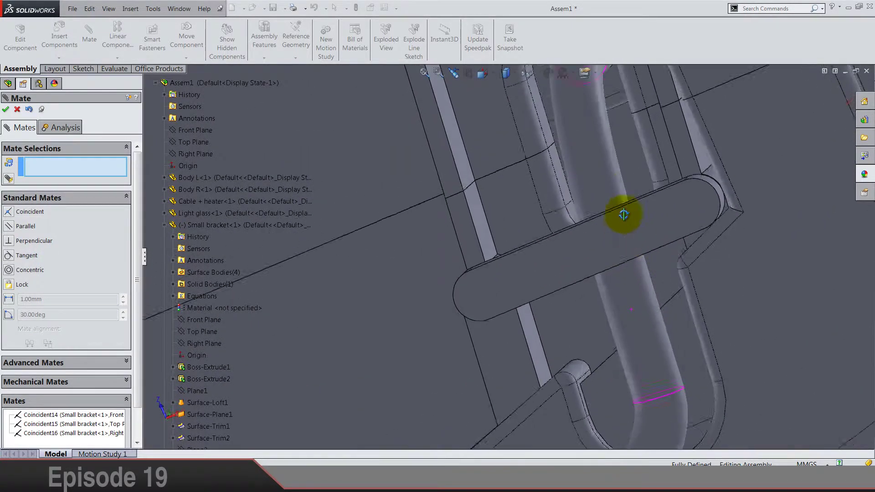
pyautogui.moveTo(623, 214); pyautogui.dragTo(608, 277, button='middle')
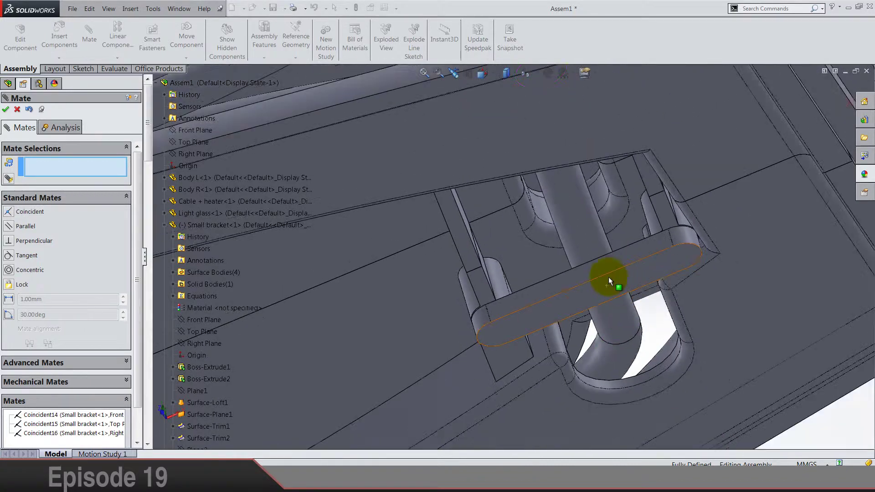
pyautogui.scroll(10, 609, 277)
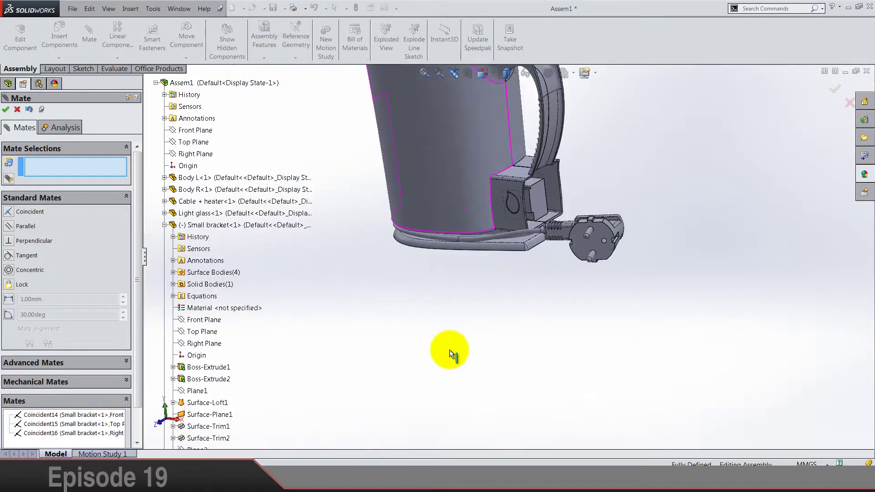
pyautogui.moveTo(451, 354); pyautogui.dragTo(438, 337, button='middle')
# - Close the Mate tool, collapse the tree, and return to Isometric view
pyautogui.rightClick(350, 287)
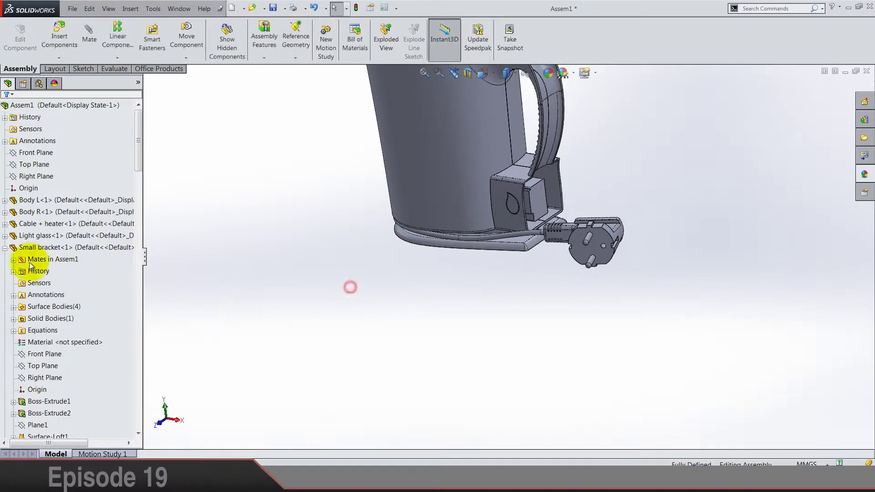
pyautogui.click(222, 251)
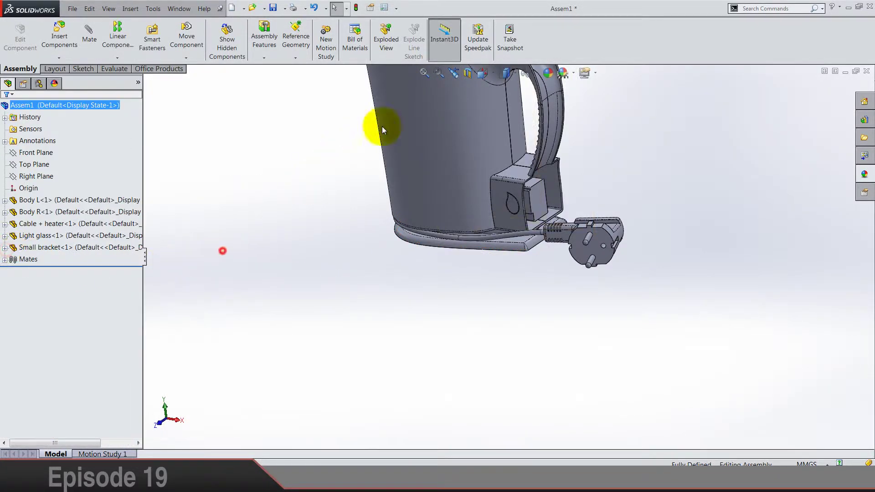
pyautogui.click(484, 72)
pyautogui.click(546, 104)
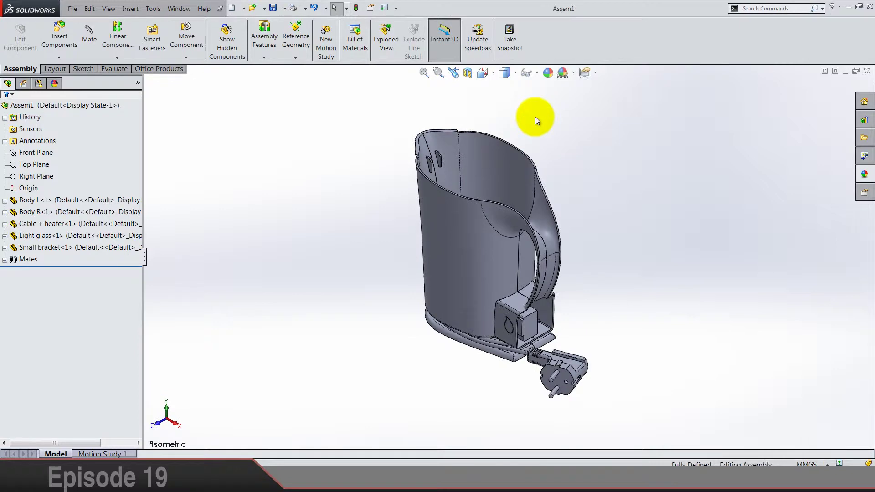
# - Insert the Handle cover part beside the kettle and select the assembly's Front Plane
pyautogui.click(53, 39)
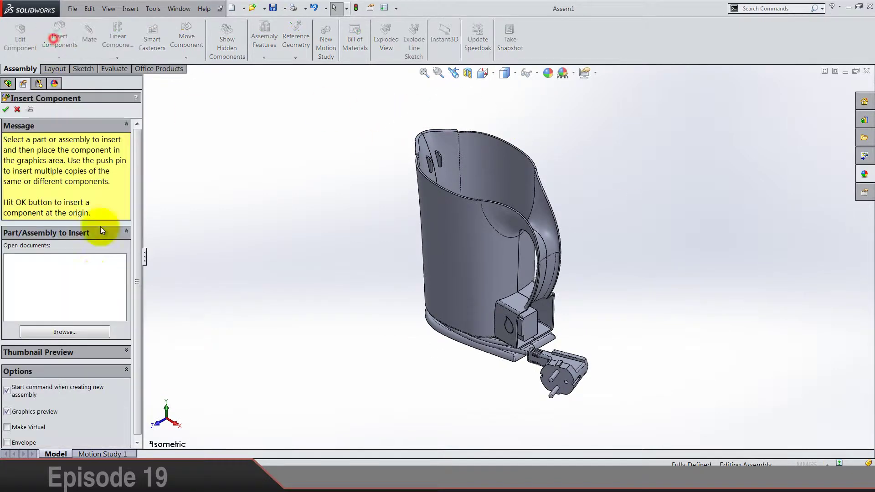
pyautogui.click(78, 332)
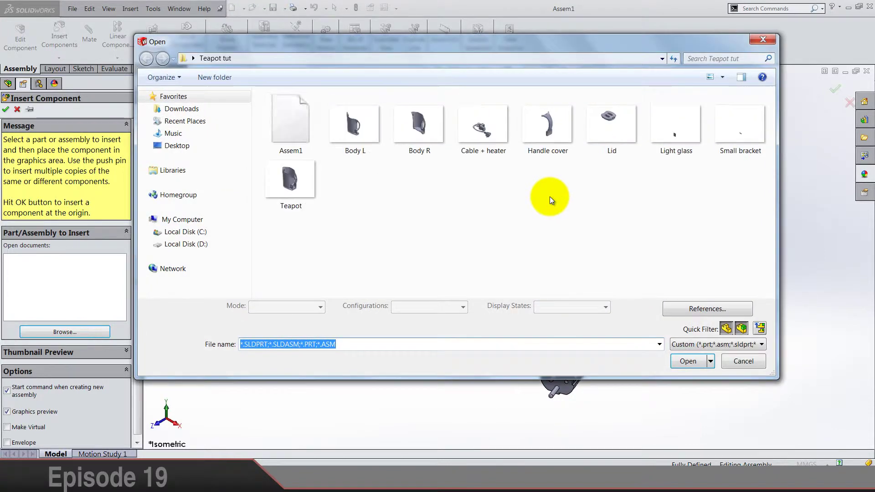
pyautogui.doubleClick(560, 125)
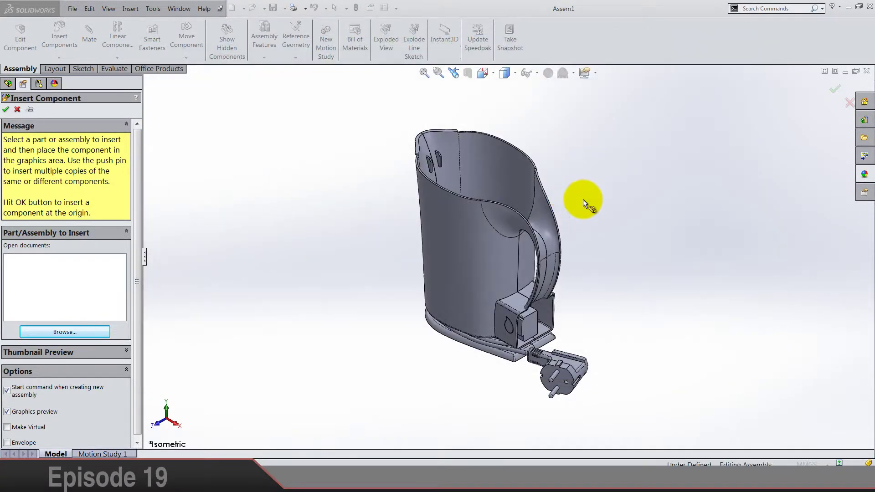
pyautogui.click(642, 195)
pyautogui.click(286, 263)
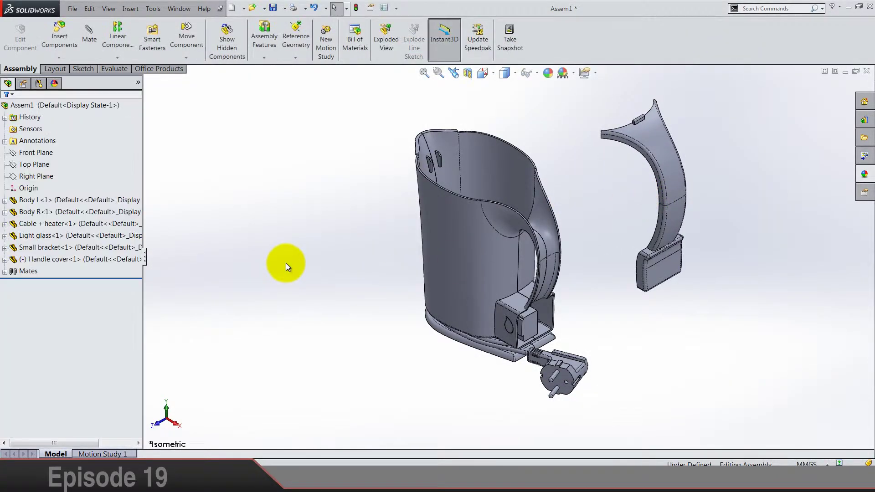
pyautogui.click(47, 153)
# - Make Handle cover's Front Plane coincident with the assembly's Front Plane
pyautogui.rightClick(47, 156)
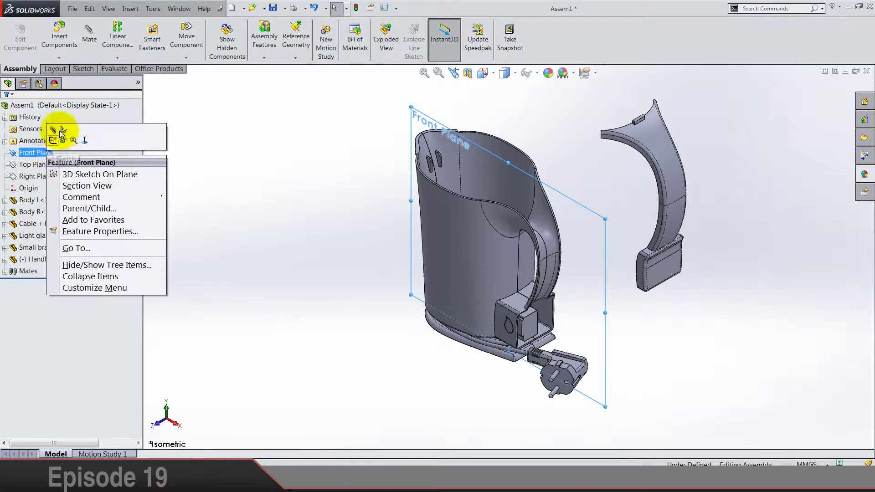
pyautogui.click(56, 130)
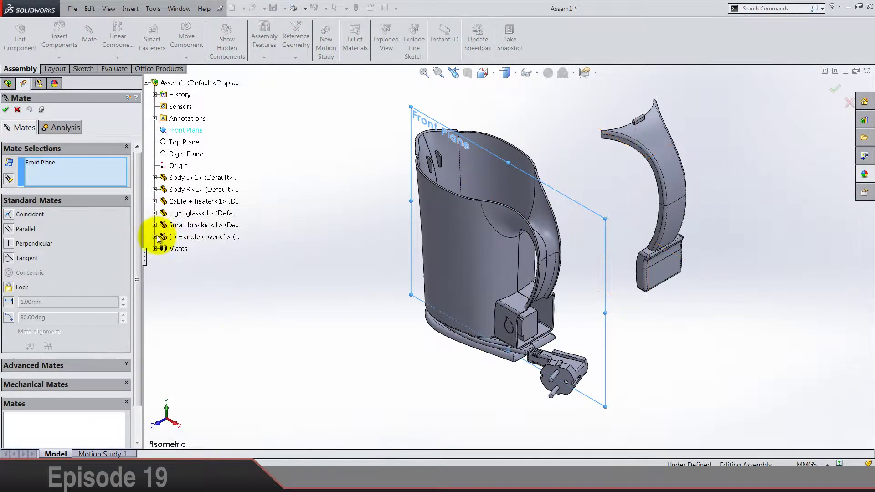
pyautogui.click(156, 237)
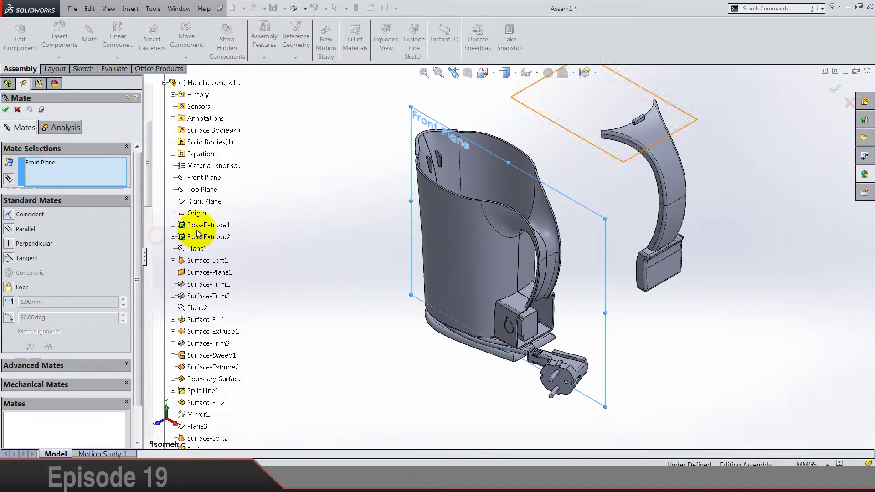
pyautogui.click(200, 178)
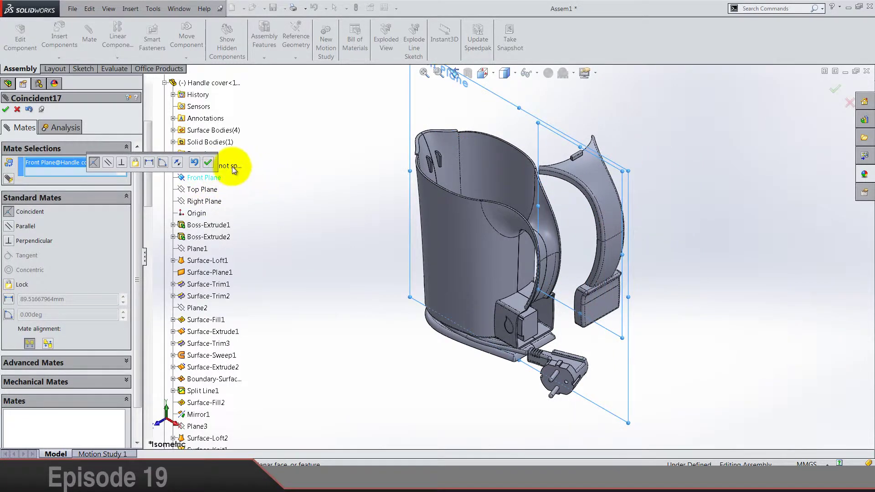
pyautogui.click(208, 162)
# - Add Top and Right Plane coincident mates for Handle cover, then switch to Isometric view
pyautogui.click(203, 189)
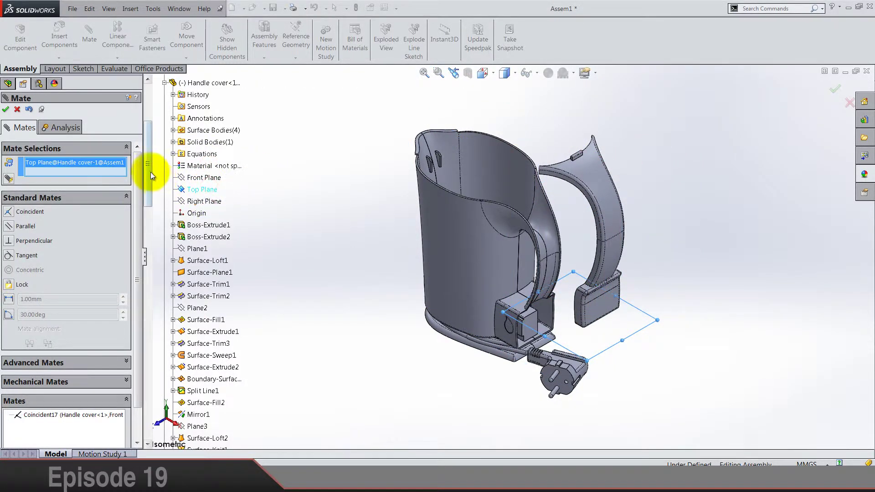
pyautogui.moveTo(152, 175); pyautogui.dragTo(147, 99)
pyautogui.click(196, 143)
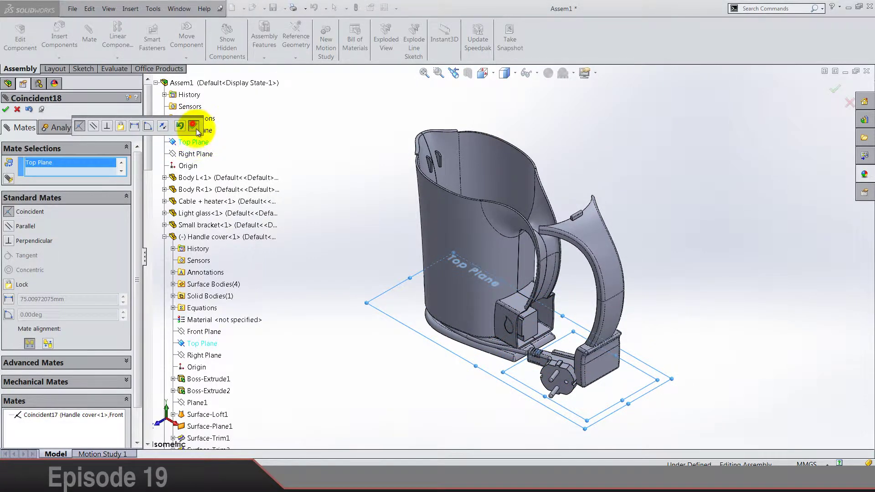
pyautogui.click(193, 126)
pyautogui.click(196, 154)
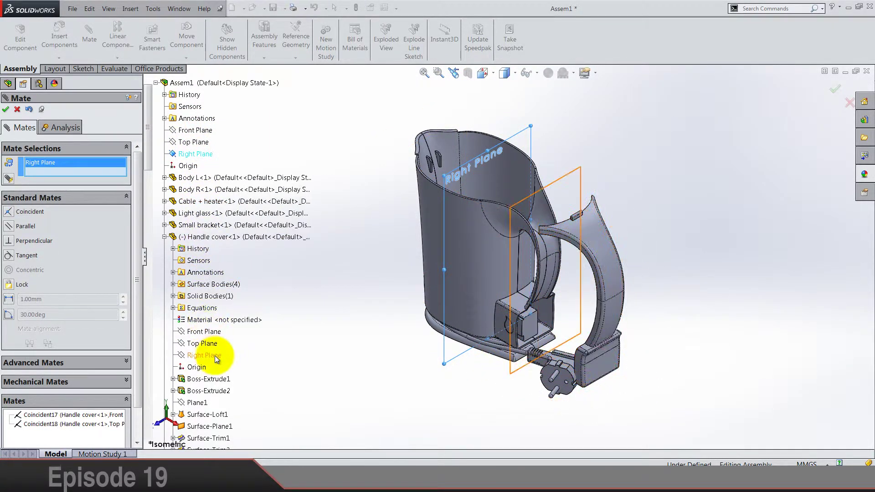
pyautogui.click(215, 356)
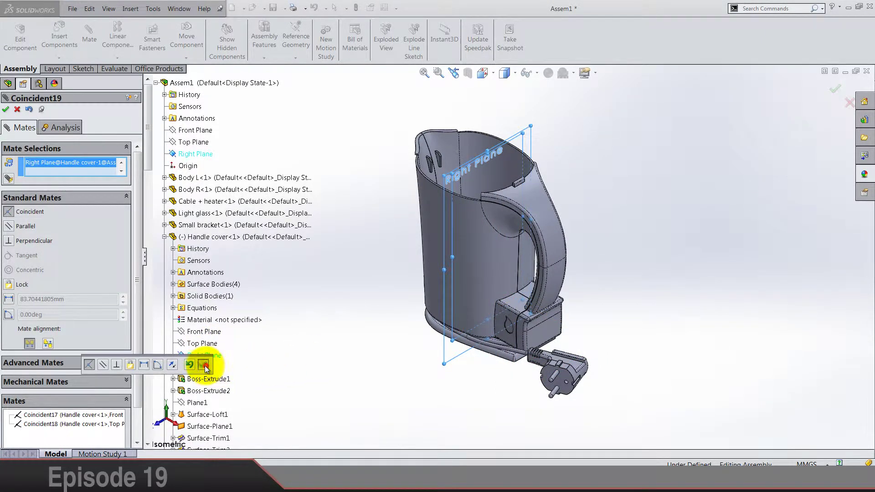
pyautogui.click(204, 365)
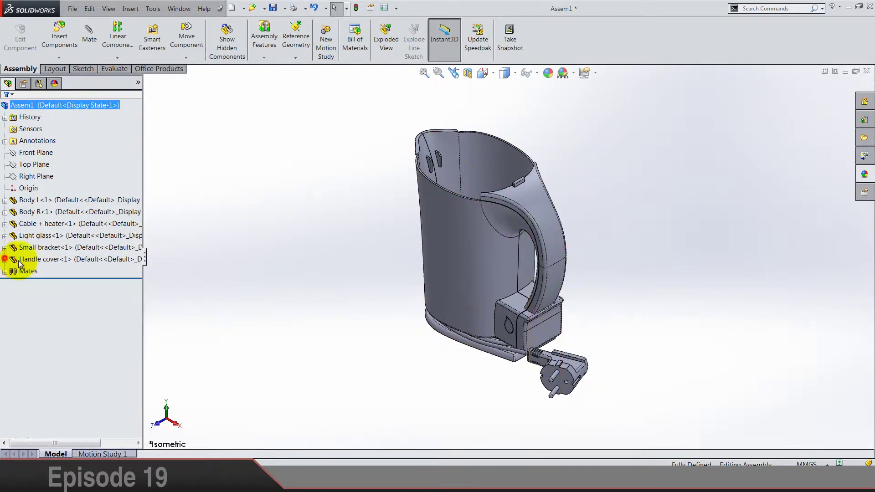
pyautogui.click(490, 78)
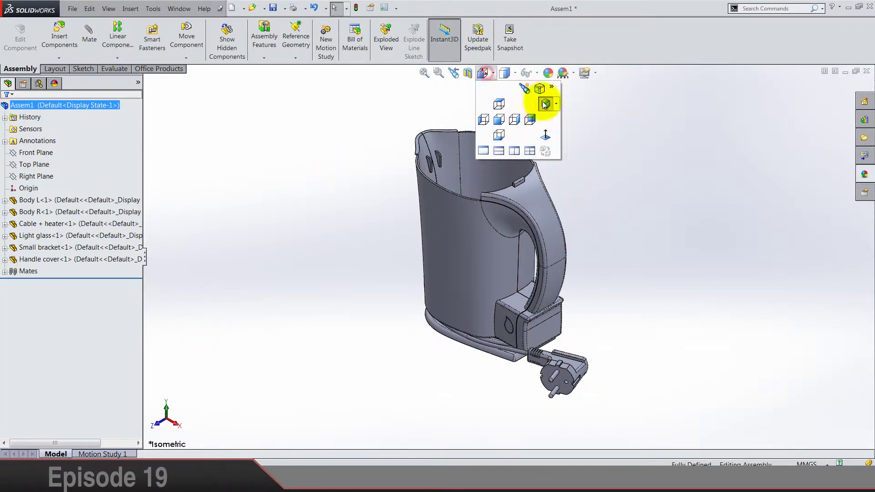
pyautogui.click(547, 104)
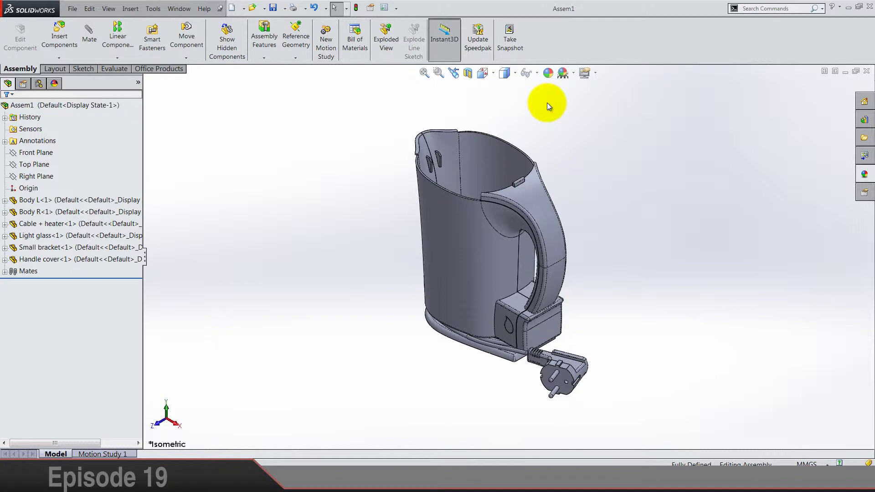
# - Insert the Lid part and place it above and left of the kettle body
pyautogui.click(56, 47)
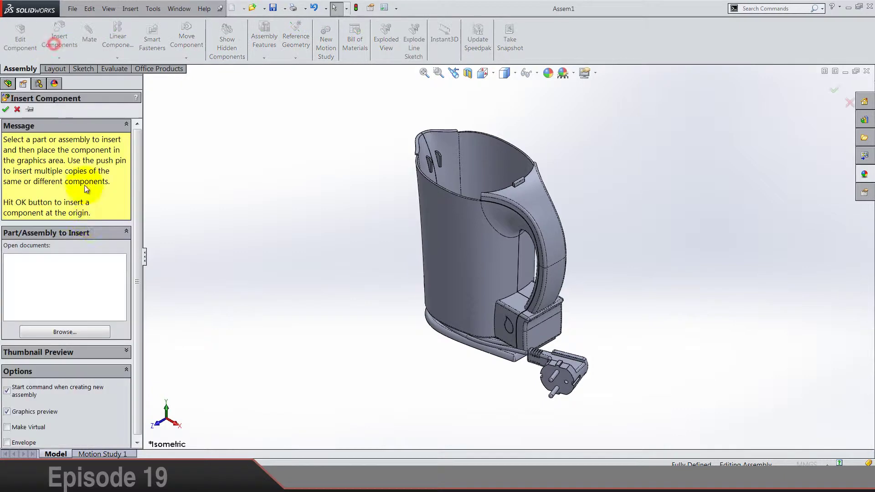
pyautogui.click(58, 332)
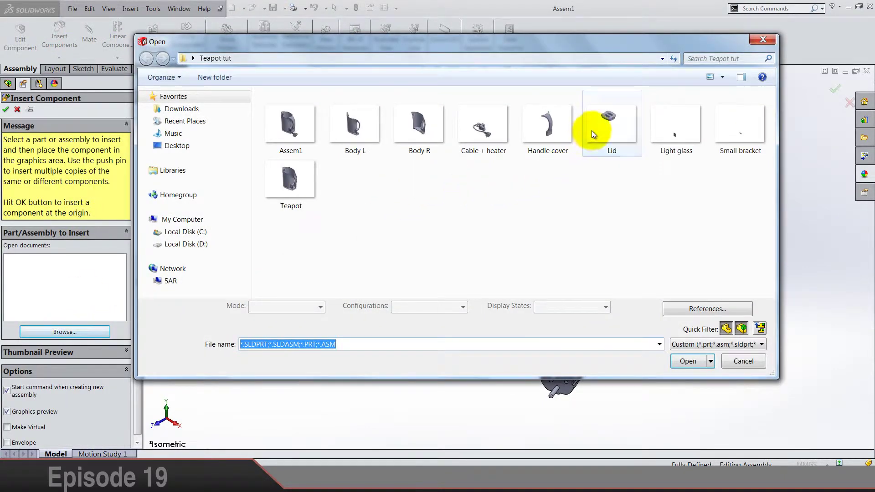
pyautogui.doubleClick(591, 130)
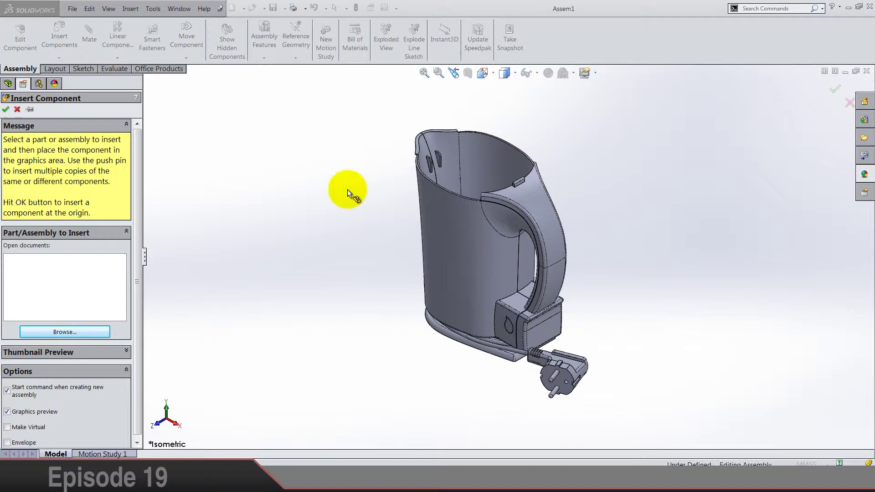
pyautogui.click(330, 190)
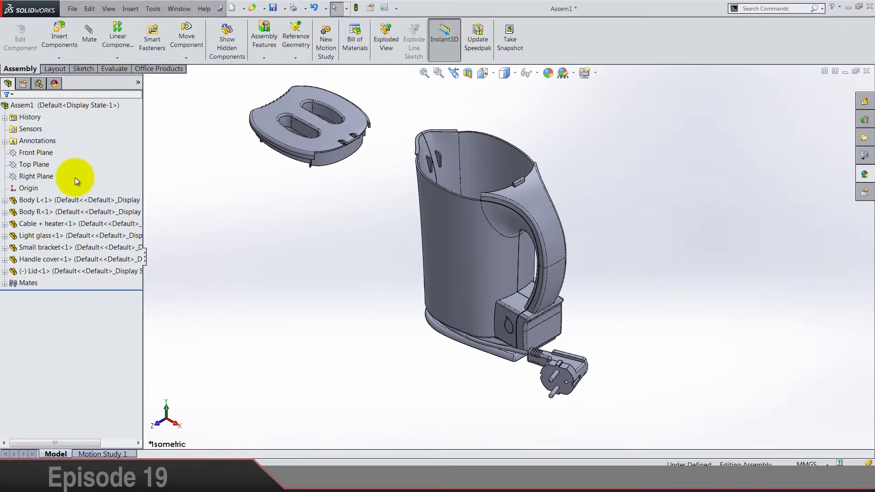
# - Add a Coincident mate between the Lid's Front Plane and Assem1's Front Plane
pyautogui.click(53, 176)
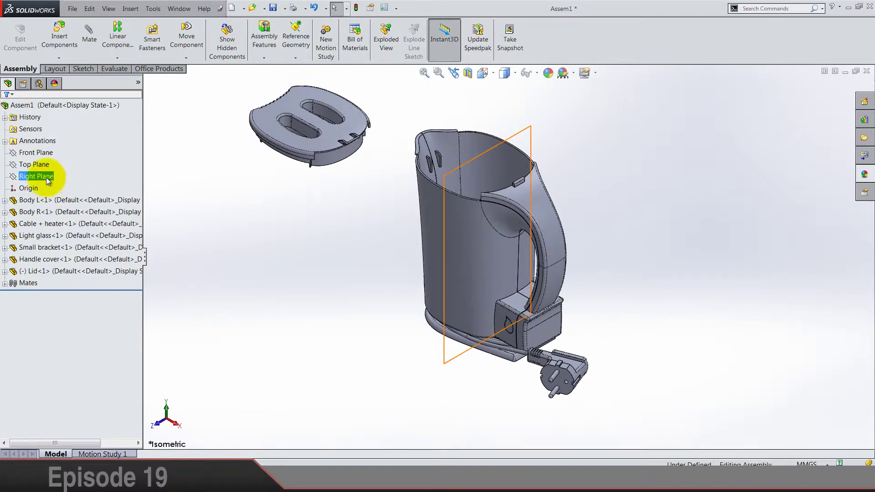
pyautogui.click(46, 155)
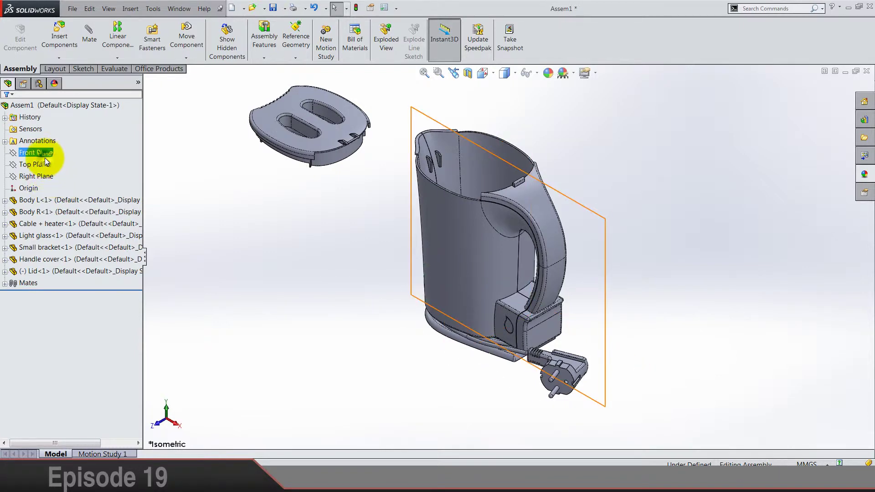
pyautogui.rightClick(45, 157)
pyautogui.click(51, 135)
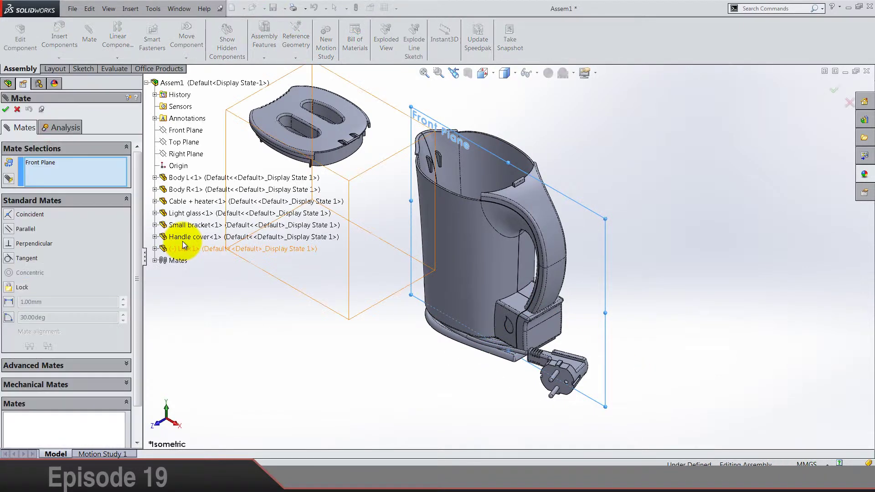
pyautogui.click(155, 249)
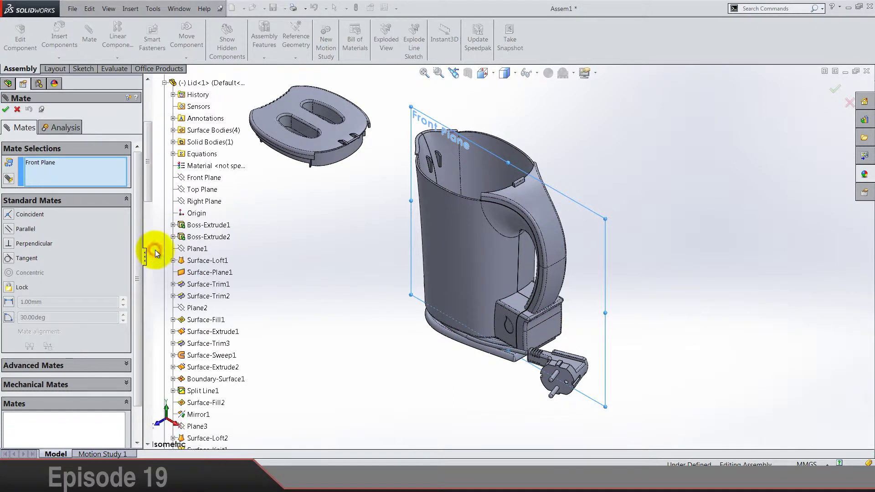
pyautogui.click(205, 178)
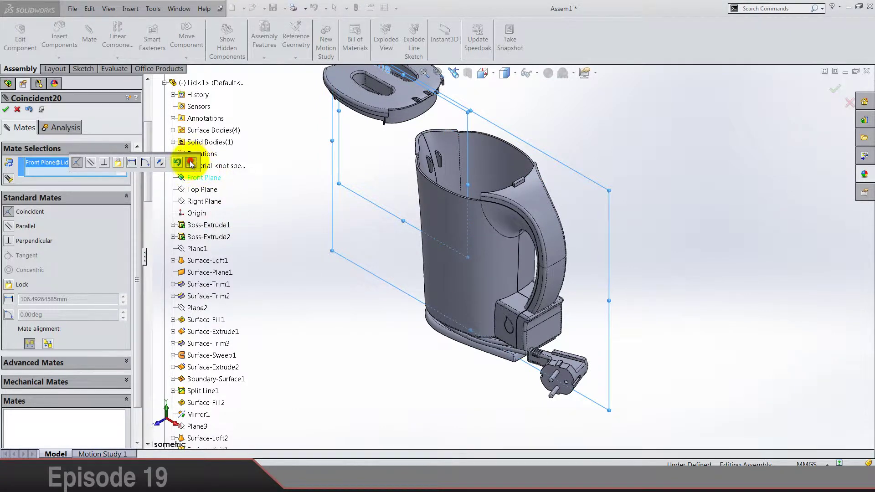
pyautogui.click(191, 162)
pyautogui.click(6, 109)
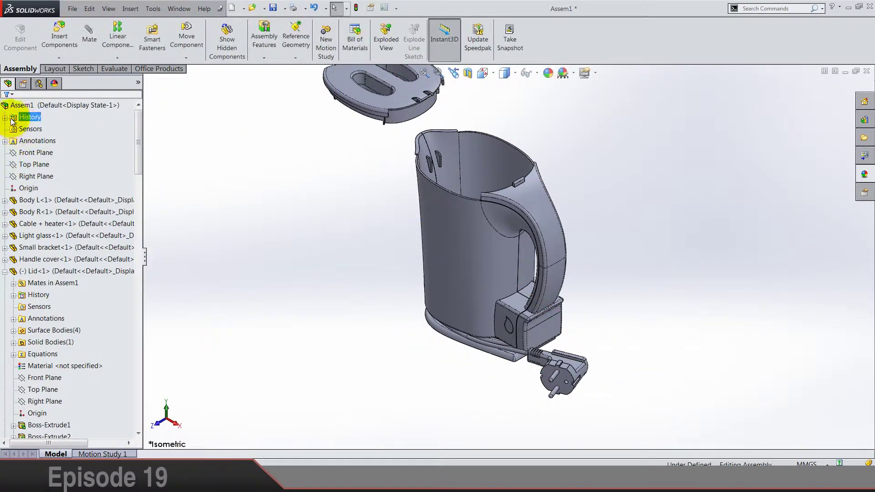
# - Mate the lid's hinge pin concentric with the Handle cover's hinge face, creating Concentric1
pyautogui.click(4, 273)
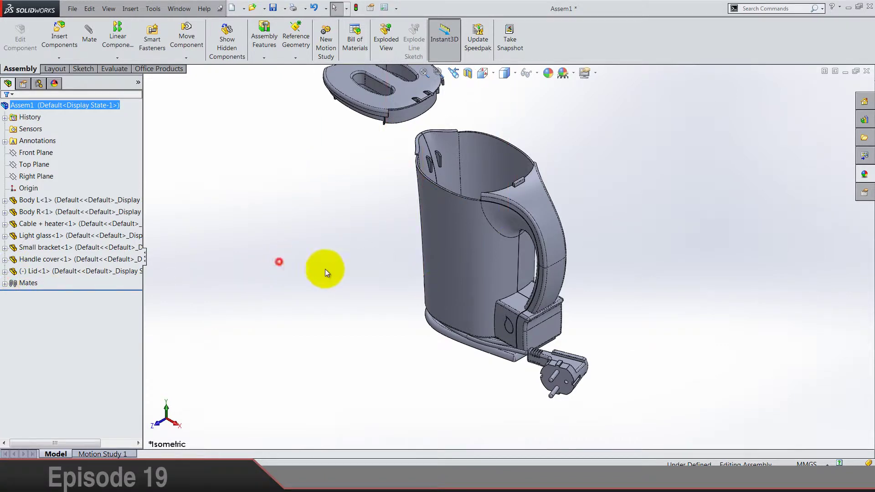
pyautogui.scroll(2, 279, 261)
pyautogui.scroll(-6, 515, 223)
pyautogui.scroll(-6, 515, 223)
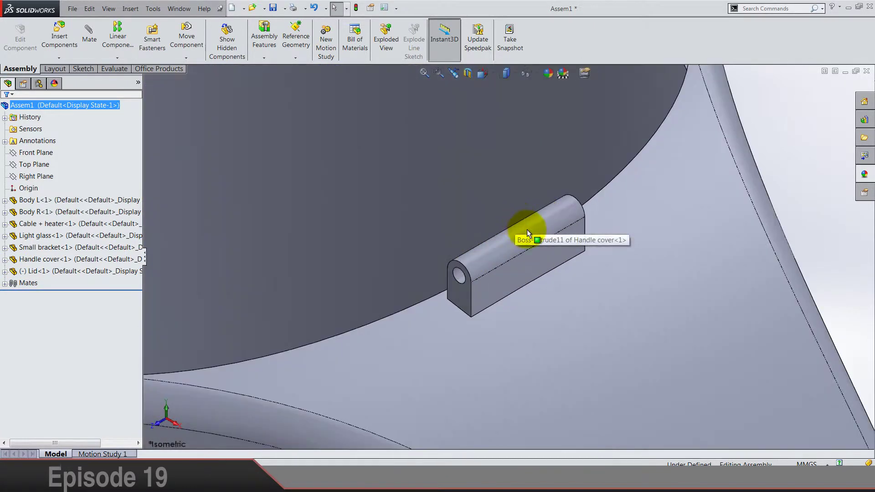
pyautogui.click(524, 232)
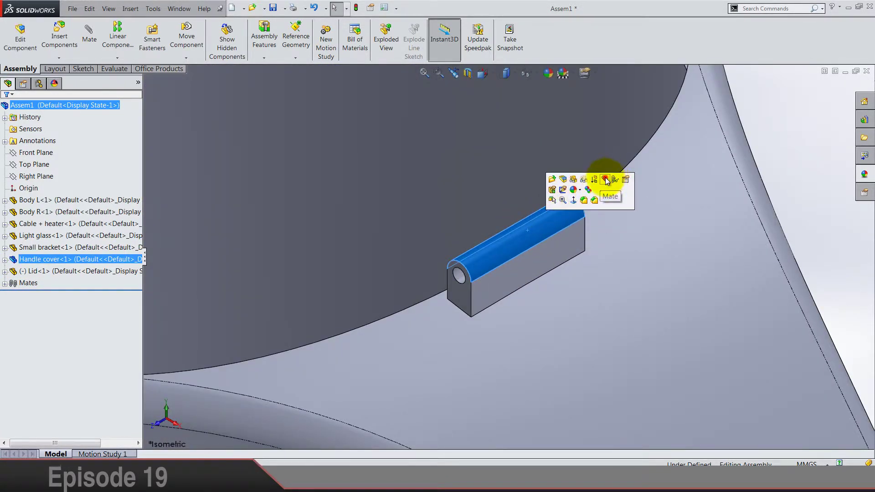
pyautogui.click(605, 180)
pyautogui.scroll(8, 481, 257)
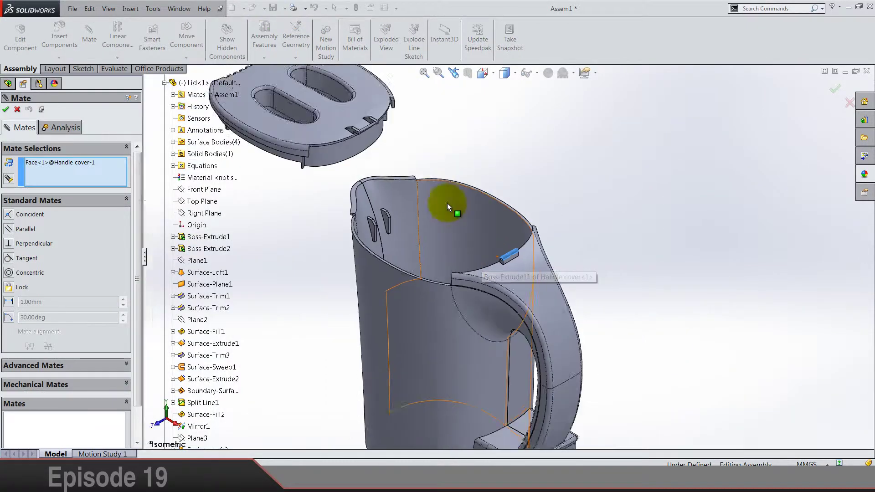
pyautogui.scroll(-10, 425, 174)
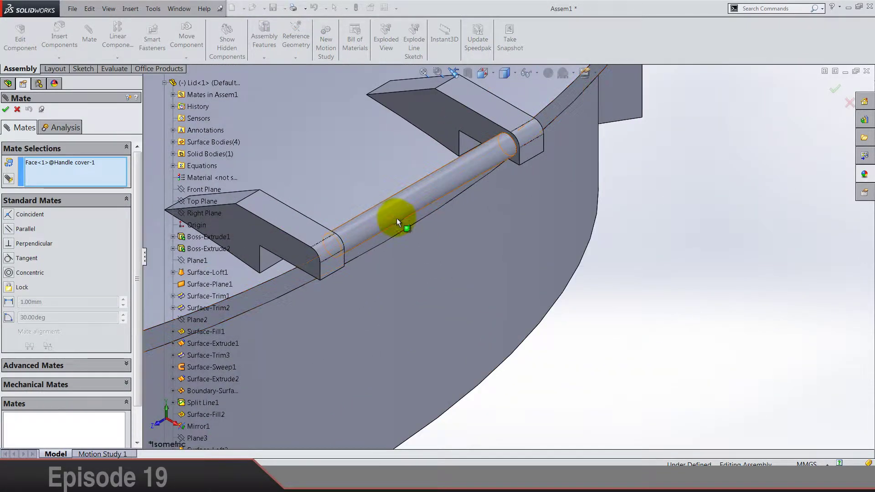
pyautogui.click(396, 219)
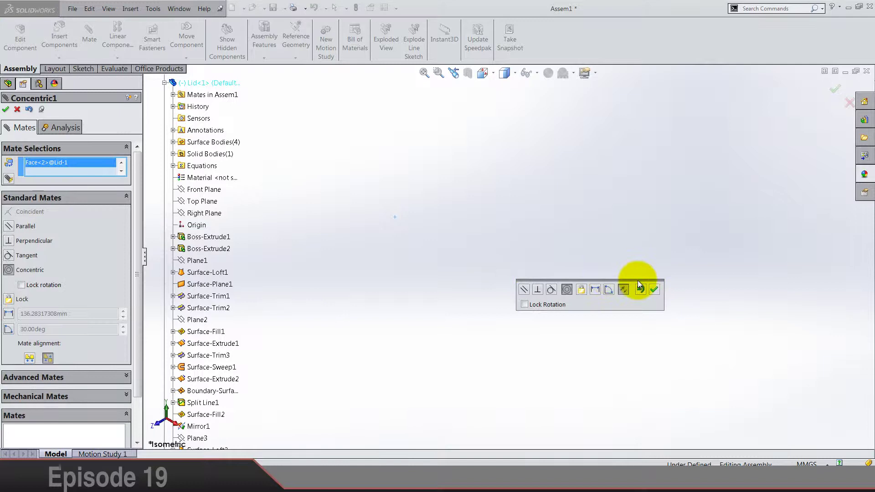
pyautogui.click(653, 288)
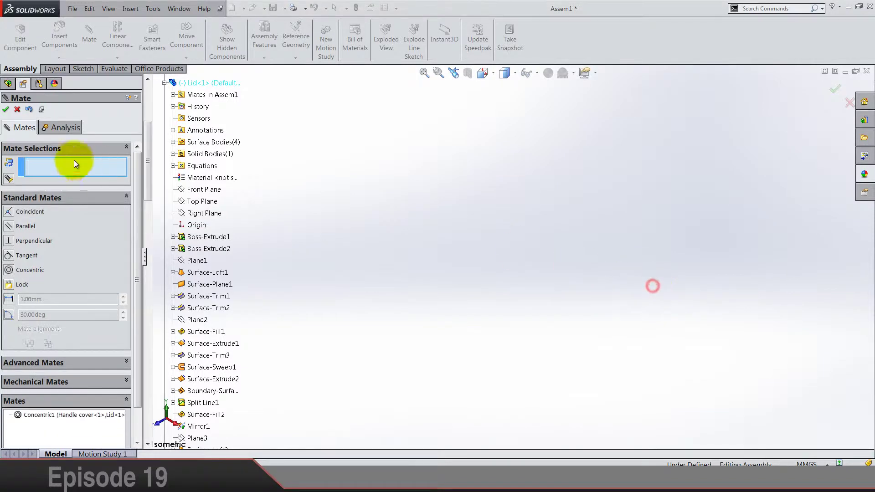
pyautogui.click(7, 110)
# - Zoom to fit the whole kettle and save the assembly
pyautogui.scroll(5, 455, 251)
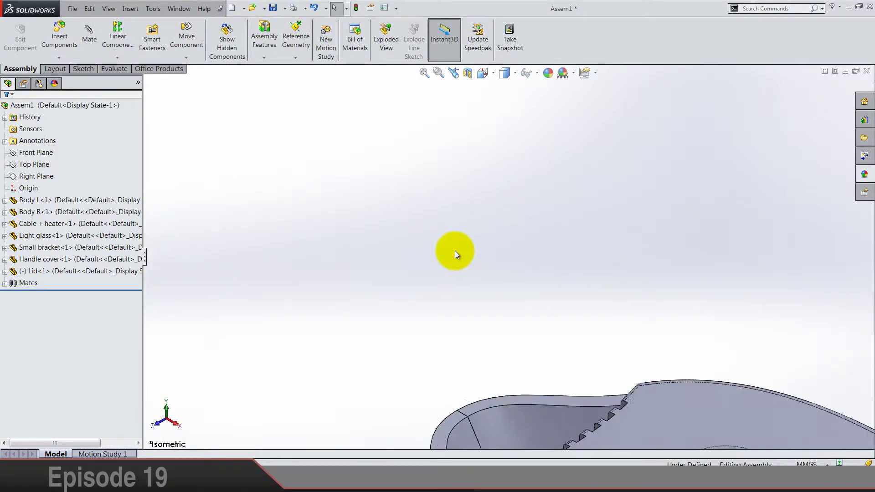
pyautogui.click(423, 73)
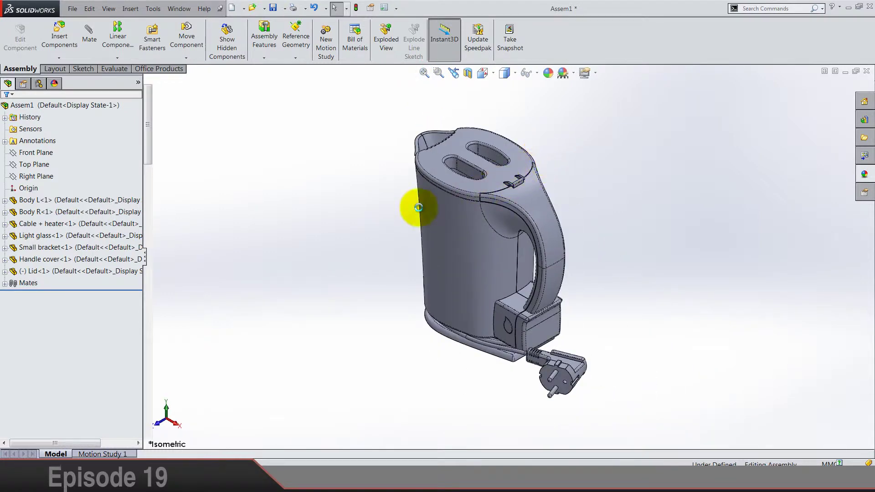
pyautogui.hotkey('ctrl', 's')
# - Swing the lid about its hinge with Move Component
pyautogui.moveTo(444, 182); pyautogui.dragTo(482, 149, button='middle')
pyautogui.scroll(-5, 492, 240)
pyautogui.scroll(-5, 474, 218)
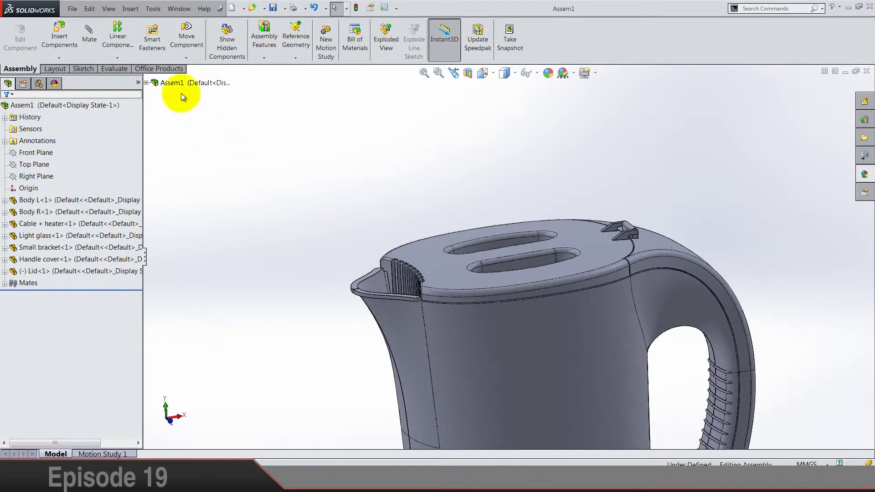
pyautogui.click(187, 40)
pyautogui.moveTo(447, 271); pyautogui.dragTo(555, 246)
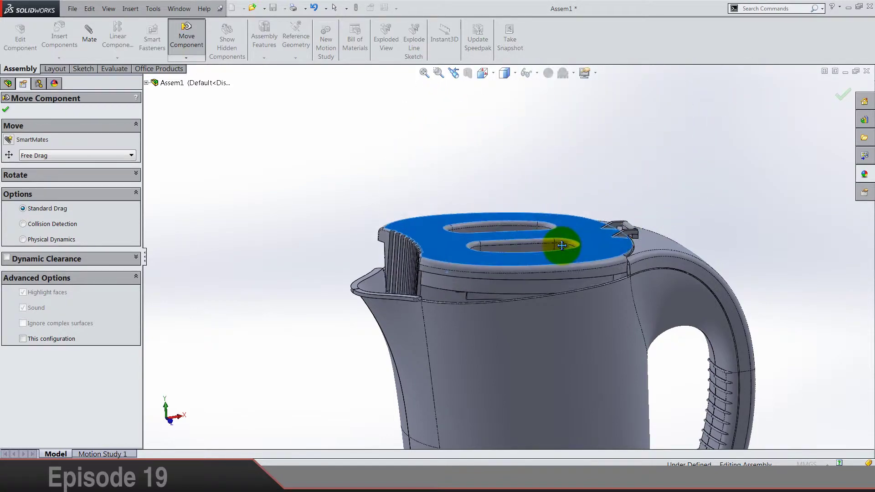
# - Inspect the swung lid's ribbed edge, then end the move and return to a front view
pyautogui.moveTo(427, 252); pyautogui.dragTo(432, 410, button='middle')
pyautogui.scroll(-4, 396, 249)
pyautogui.scroll(-3, 396, 249)
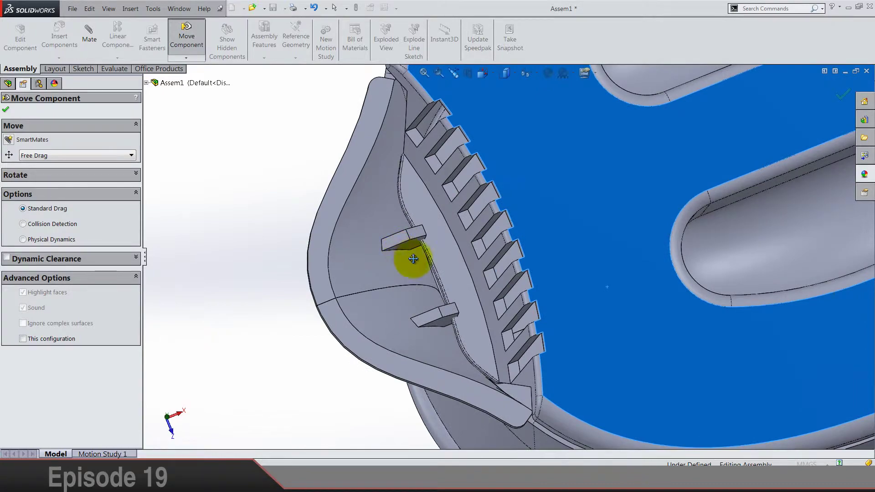
pyautogui.scroll(4, 478, 329)
pyautogui.scroll(-5, 508, 281)
pyautogui.scroll(-3, 508, 281)
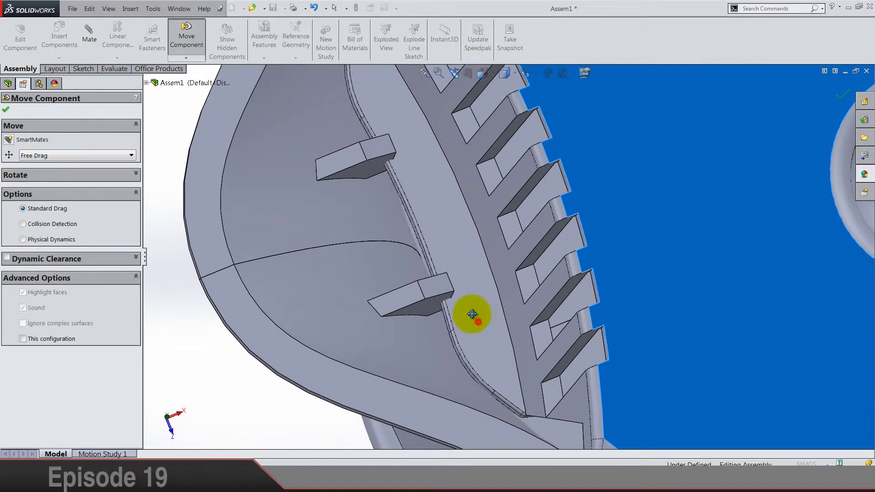
pyautogui.scroll(-5, 469, 275)
pyautogui.moveTo(464, 284)
pyautogui.mouseDown(button='middle')
pyautogui.moveTo(464, 310)
pyautogui.moveTo(455, 296)
pyautogui.moveTo(470, 316)
pyautogui.mouseUp(button='middle')
pyautogui.scroll(5, 470, 316)
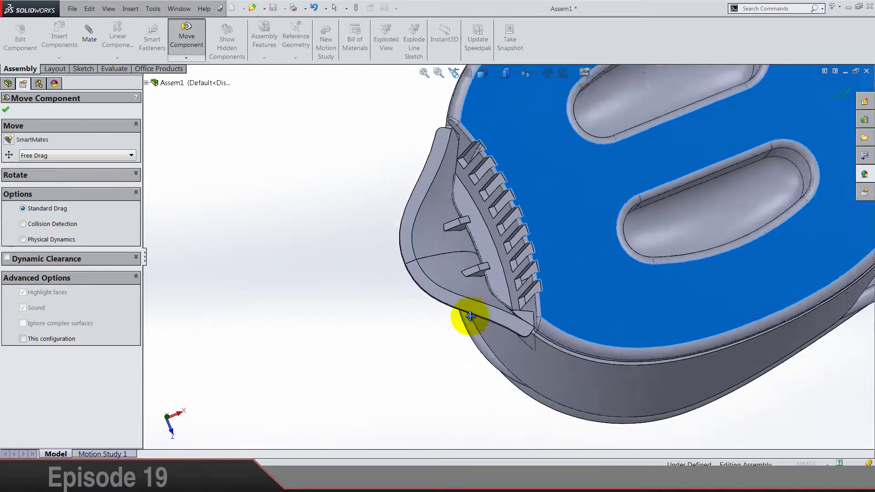
pyautogui.press('Escape')
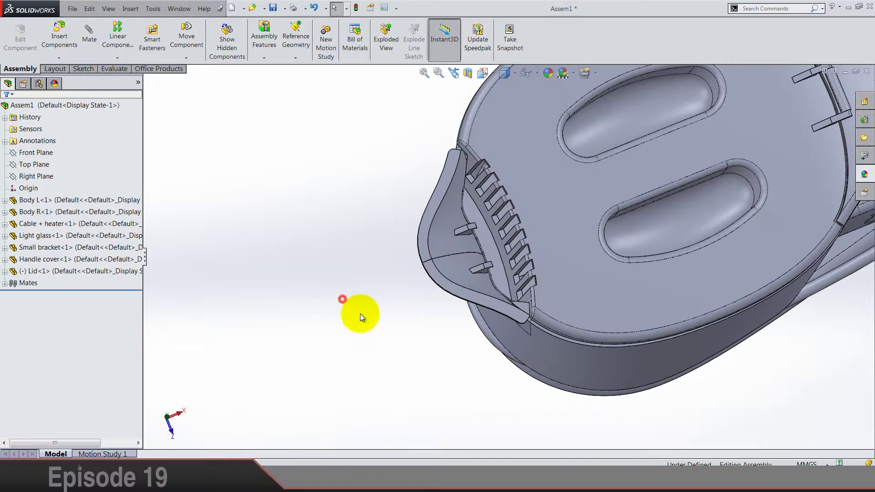
pyautogui.moveTo(357, 315); pyautogui.dragTo(361, 136, button='middle')
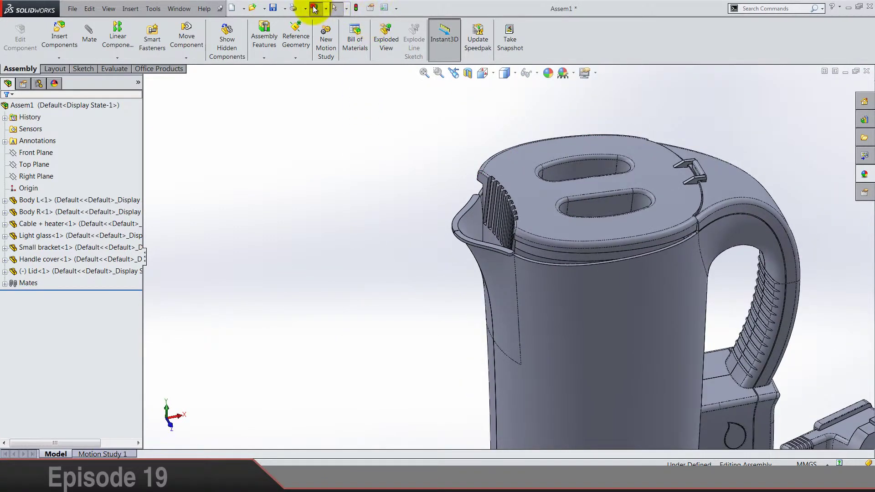
# - Undo the Move Component so the lid returns to its closed, saved position
pyautogui.click(314, 8)
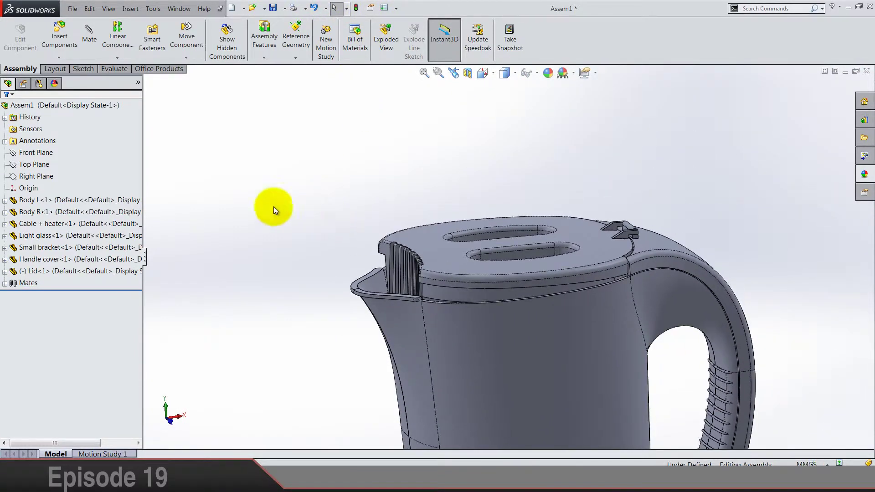
pyautogui.click(326, 9)
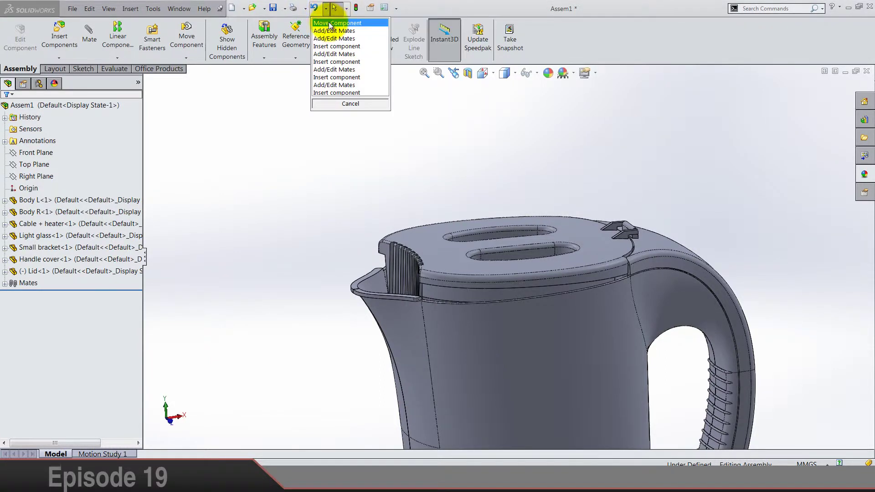
pyautogui.click(330, 23)
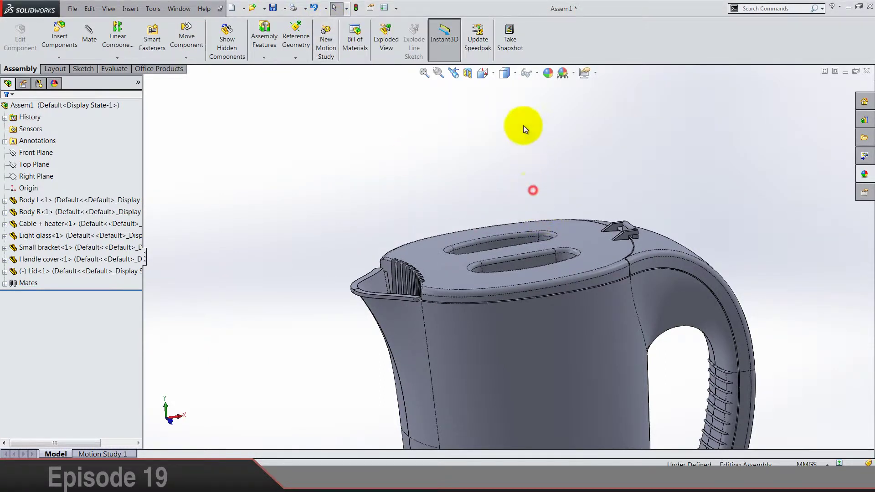
# - Switch to the isometric view and orbit to look at the kettle's underside
pyautogui.click(484, 76)
pyautogui.click(548, 103)
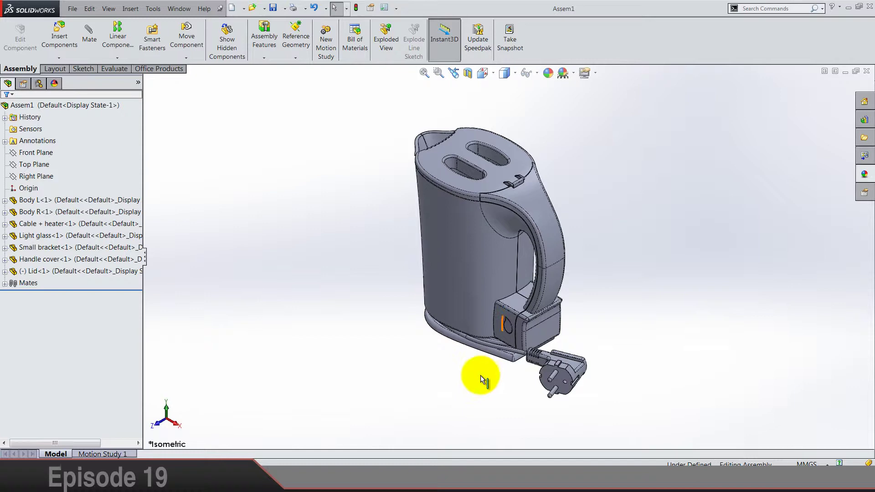
pyautogui.moveTo(478, 357); pyautogui.dragTo(547, 276, button='middle')
# - Zoom in on the slider under the handle and start an assembly Hole Wizard feature
pyautogui.scroll(-10, 547, 275)
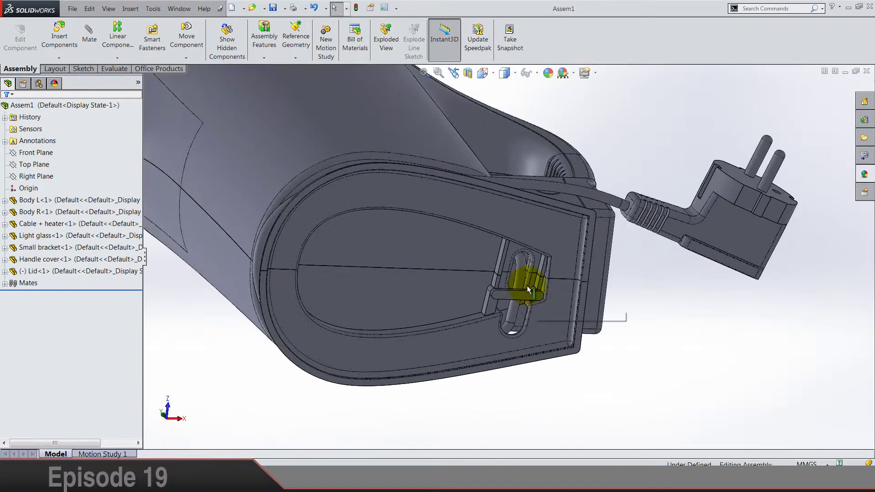
pyautogui.scroll(-3, 520, 288)
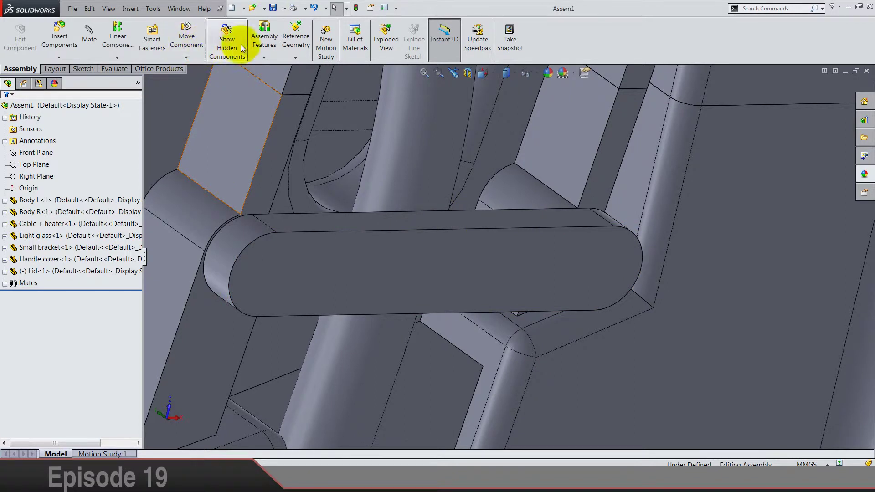
pyautogui.click(270, 48)
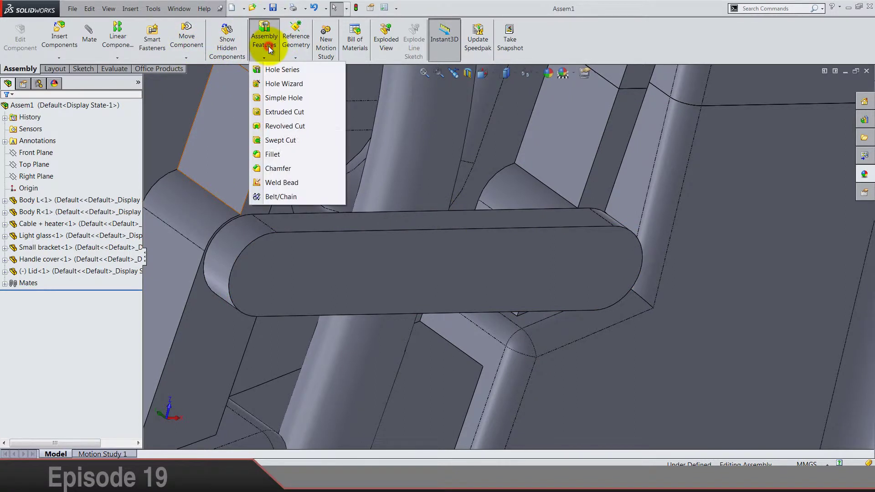
pyautogui.click(276, 84)
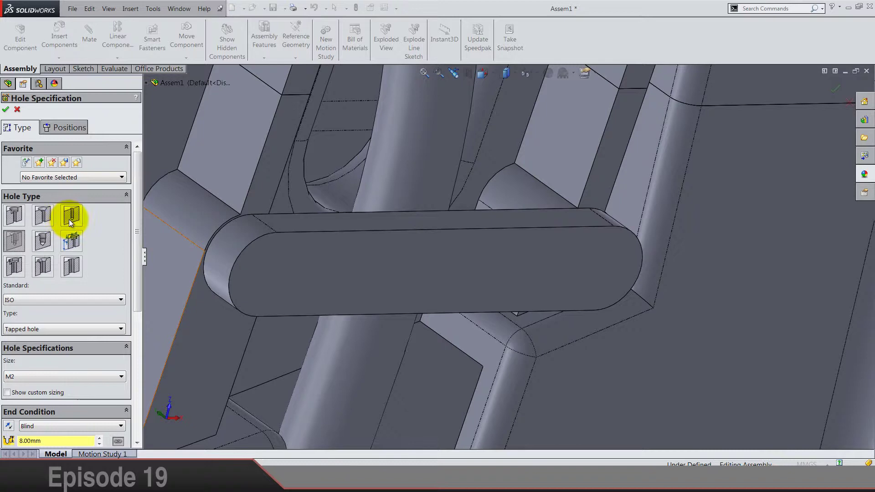
# - Set the hole to an ISO Bottoming Tapped Hole of size M2
pyautogui.click(33, 297)
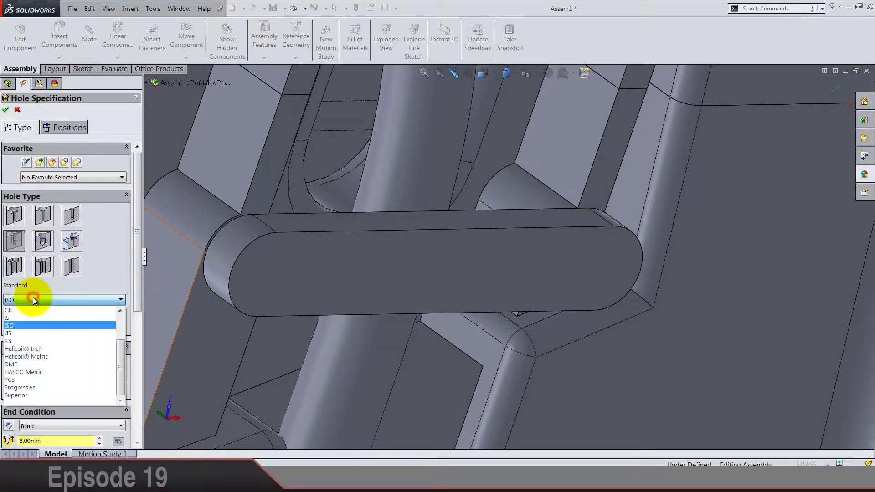
pyautogui.click(33, 297)
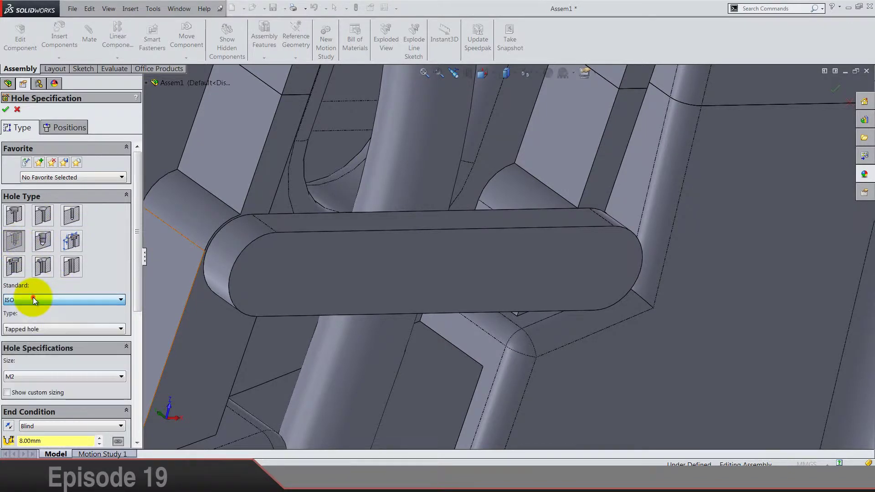
pyautogui.click(37, 330)
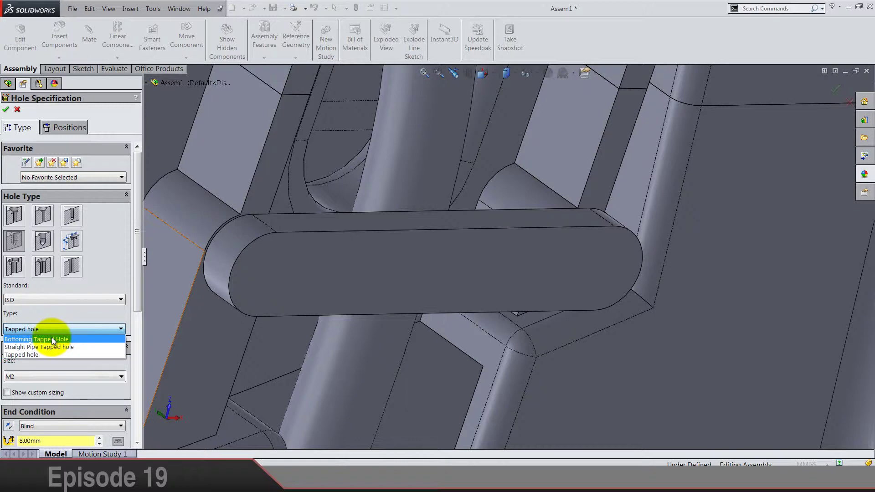
pyautogui.click(52, 340)
pyautogui.click(32, 376)
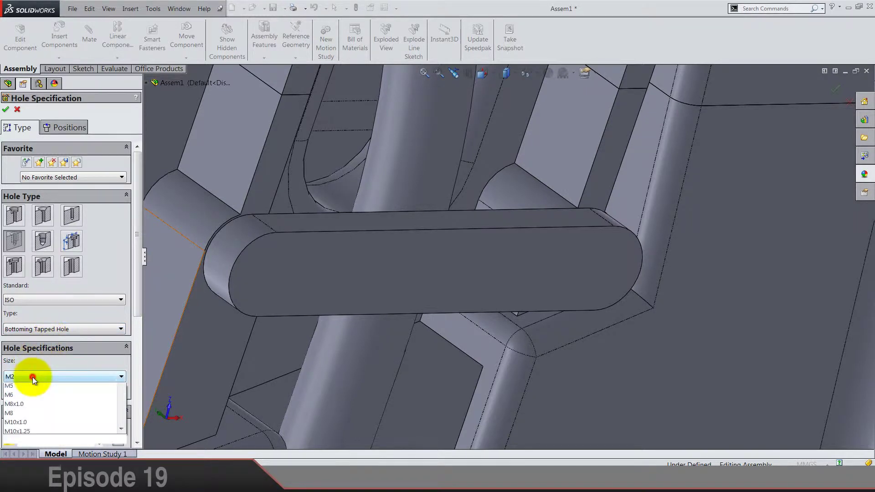
pyautogui.click(32, 376)
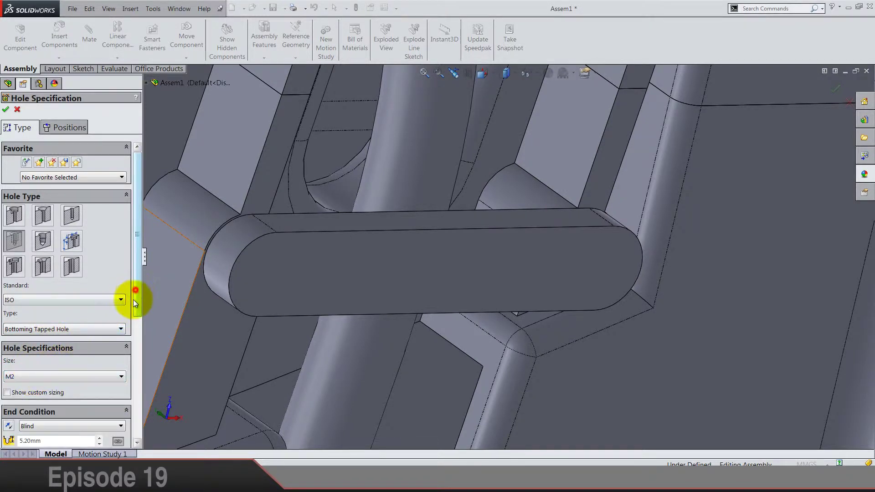
# - Set blind depth 7.00mm and thread depth 6.00mm, and turn off Auto-select
pyautogui.moveTo(135, 303); pyautogui.dragTo(124, 370)
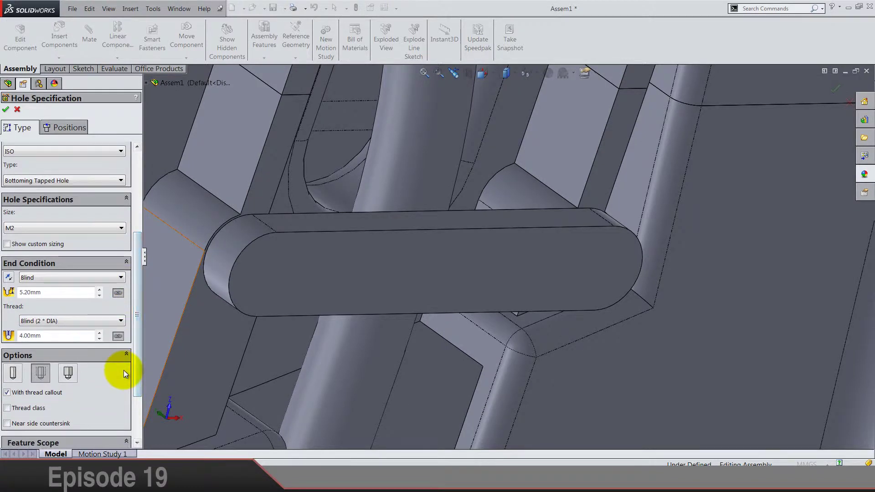
pyautogui.doubleClick(55, 296)
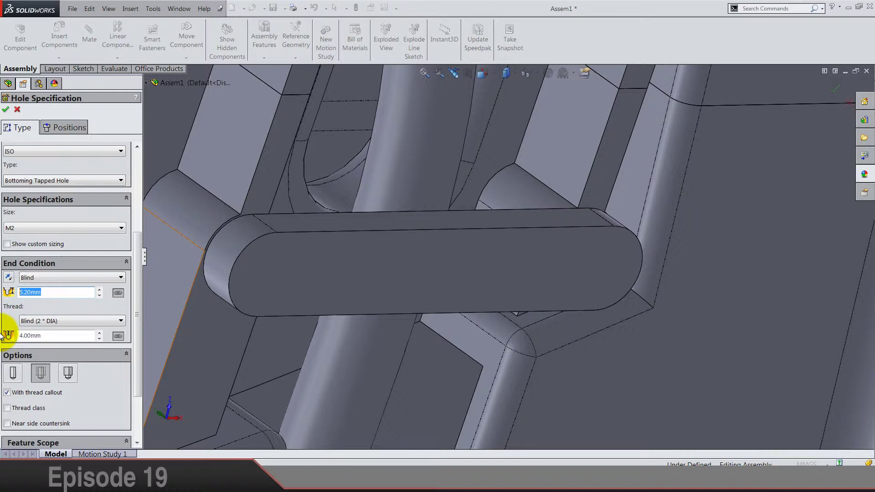
pyautogui.doubleClick(55, 336)
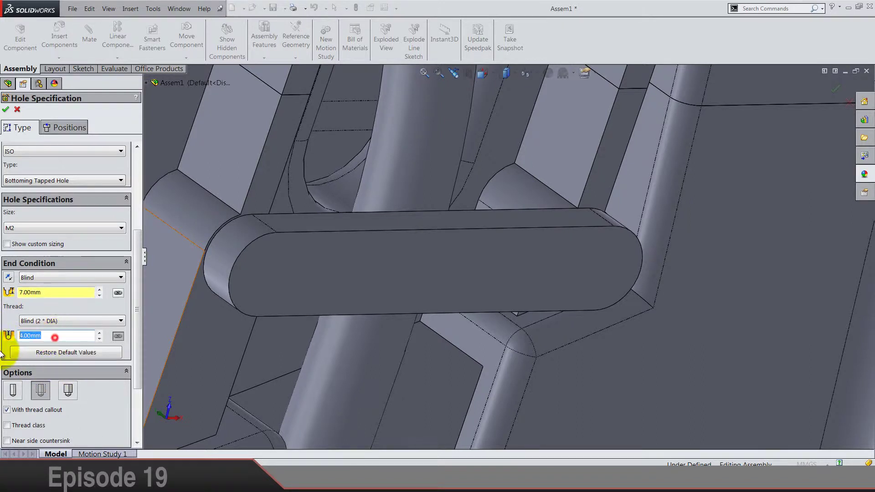
pyautogui.write('6')
pyautogui.click(55, 296)
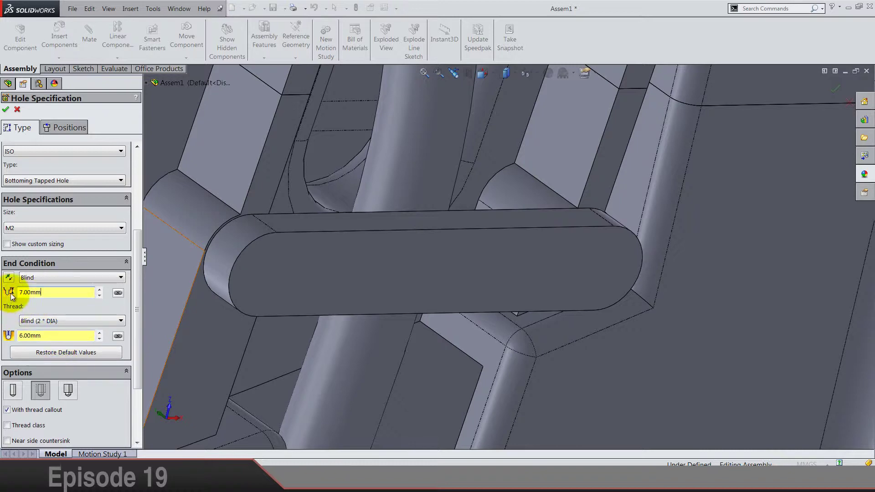
pyautogui.click(47, 336)
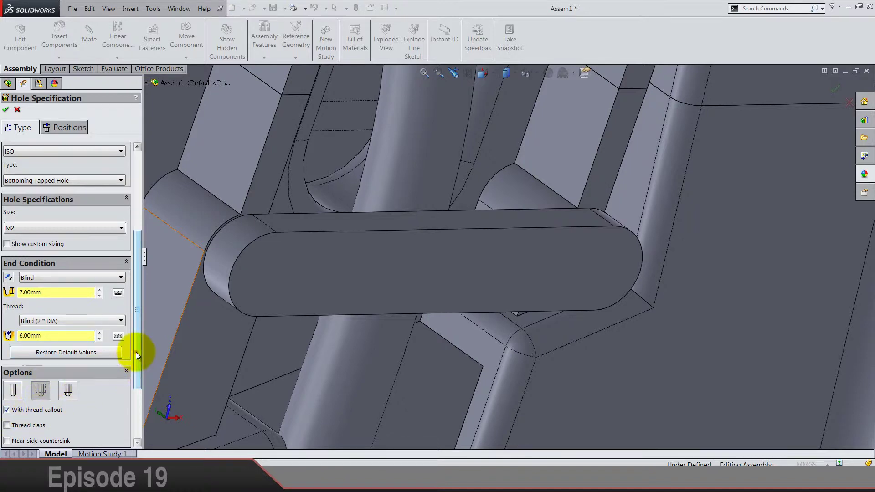
pyautogui.moveTo(137, 351); pyautogui.dragTo(138, 428)
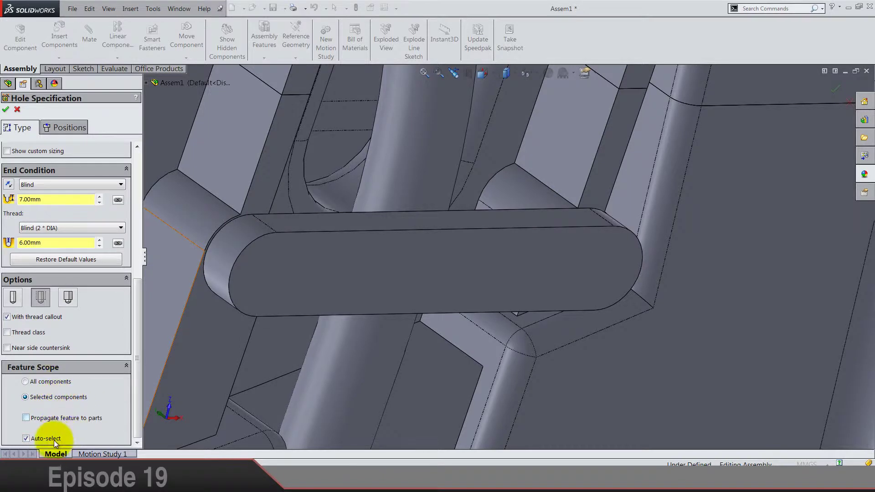
pyautogui.click(35, 438)
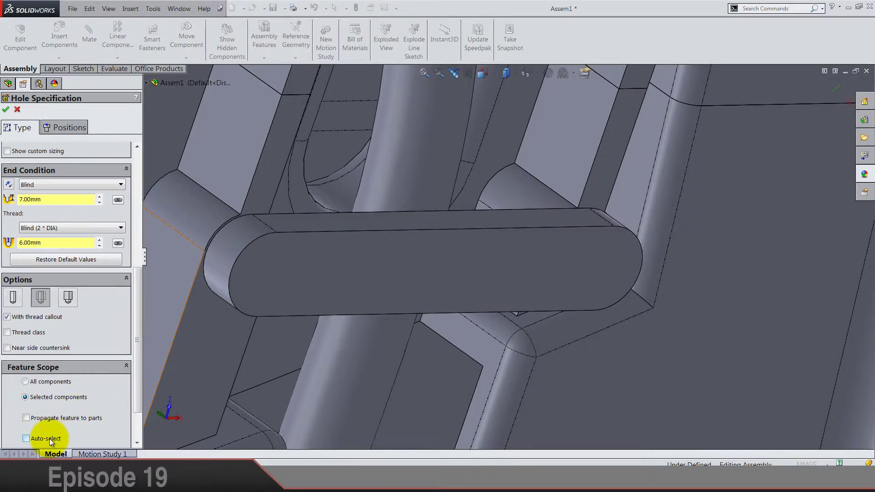
# - Add the small bracket and the Body R component to the hole's feature scope
pyautogui.click(283, 253)
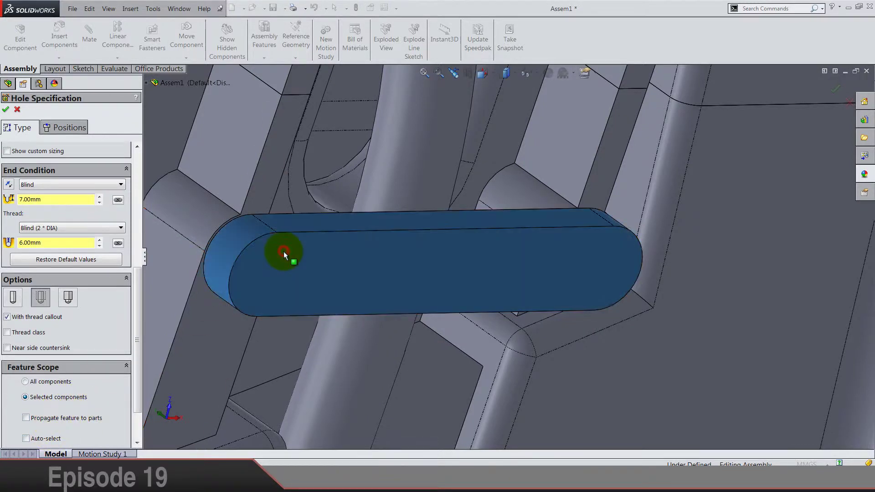
pyautogui.scroll(-5, 370, 280)
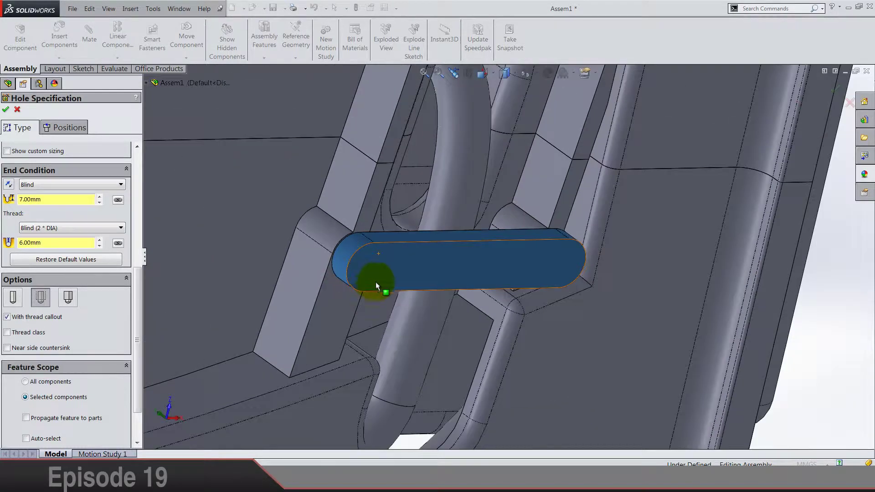
pyautogui.click(301, 282)
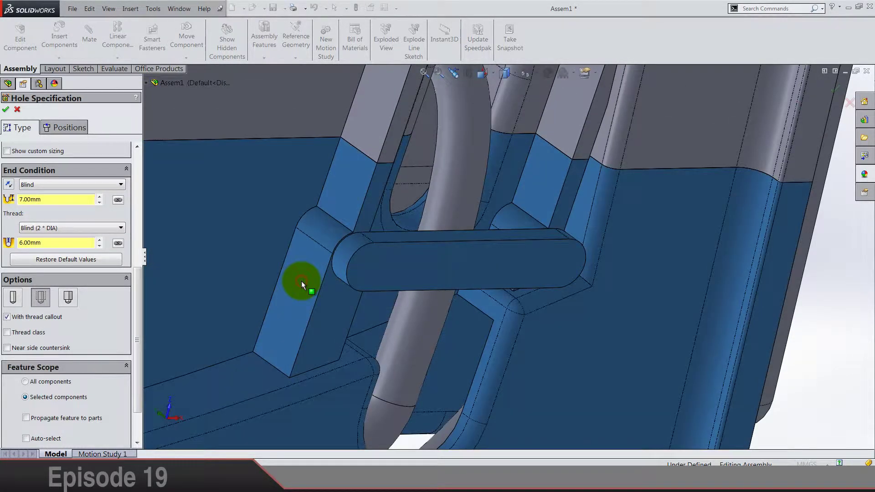
pyautogui.scroll(-8, 401, 316)
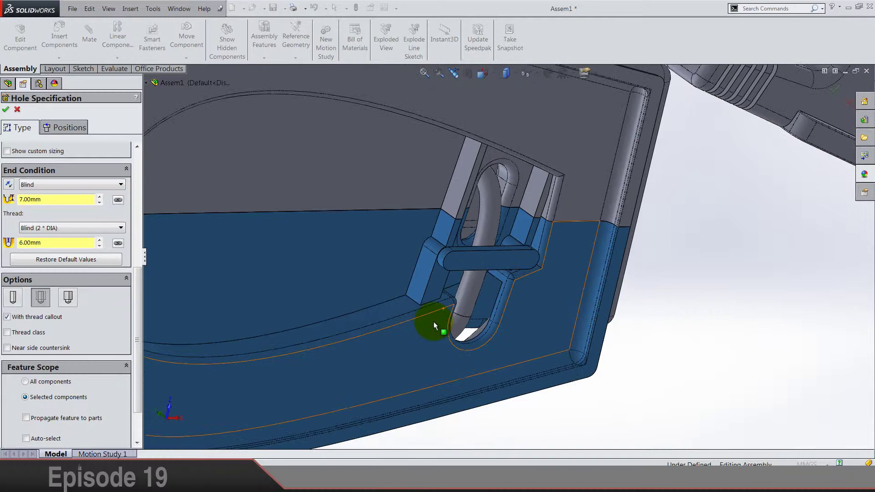
pyautogui.scroll(6, 539, 264)
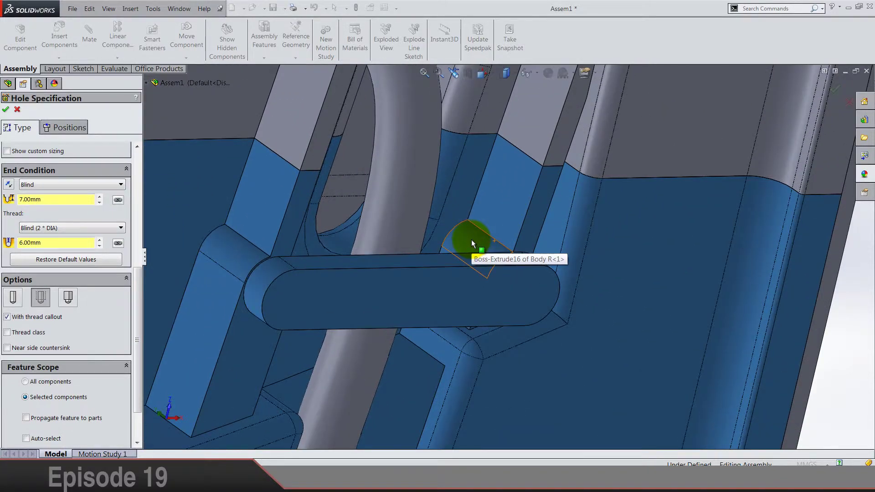
# - Place two hole position points at the small bracket's left and right ends
pyautogui.click(70, 128)
pyautogui.click(66, 222)
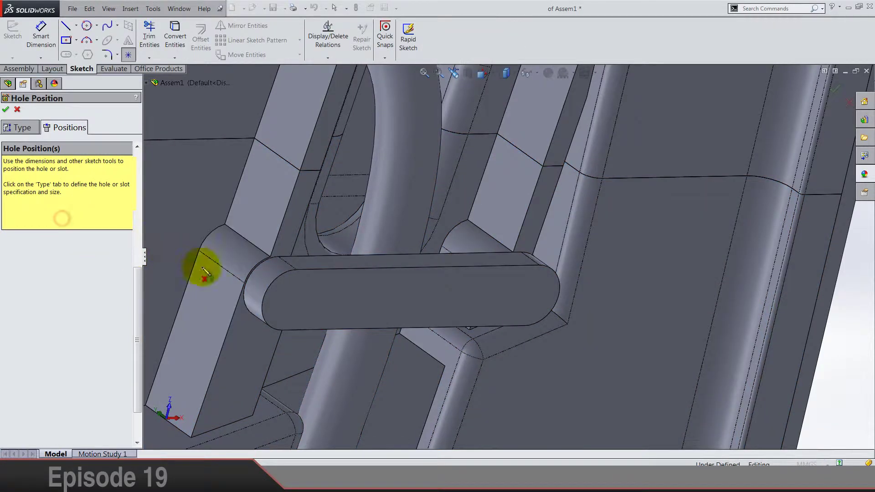
pyautogui.click(222, 251)
pyautogui.click(287, 298)
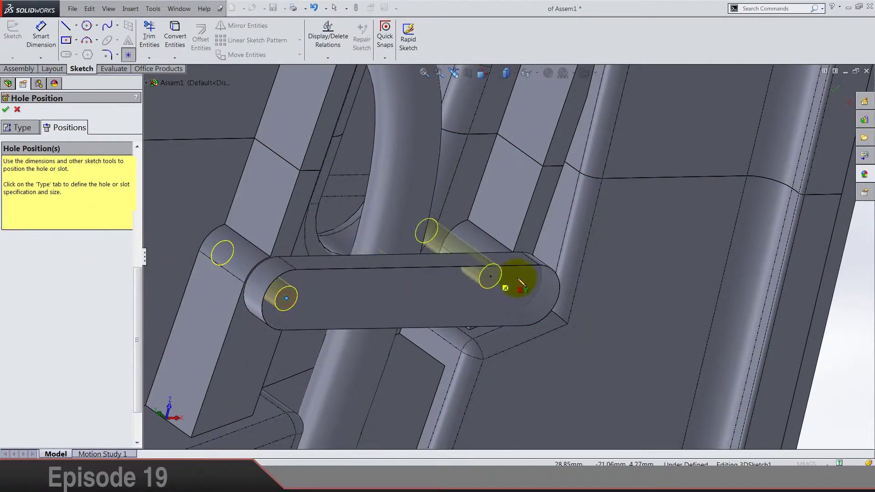
pyautogui.click(546, 301)
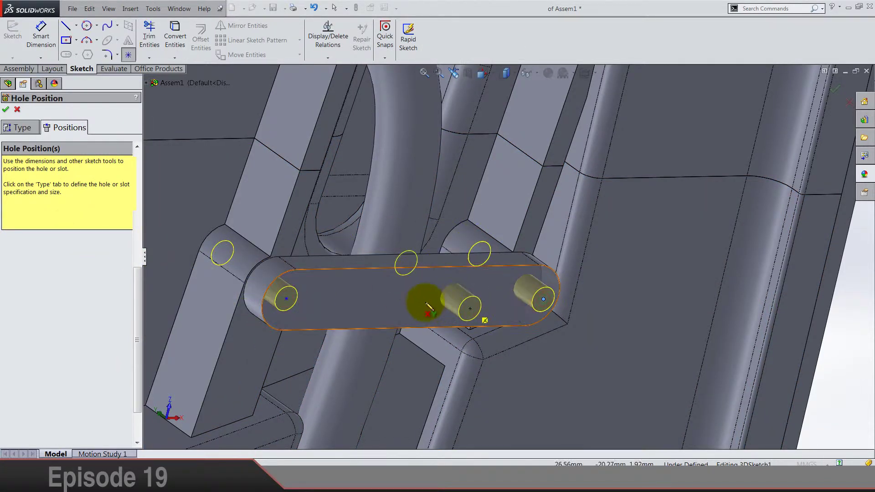
pyautogui.press('Escape')
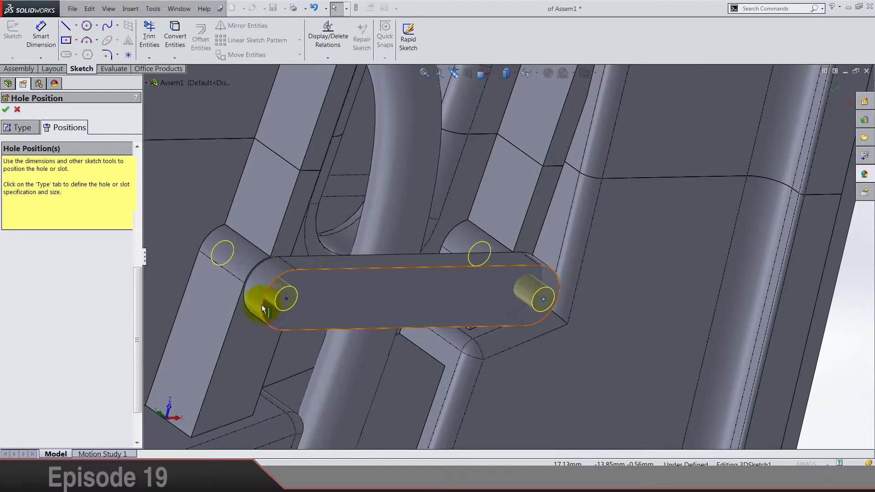
# - Make the left hole centre concentric with the bracket's left end arc
pyautogui.scroll(-5, 319, 301)
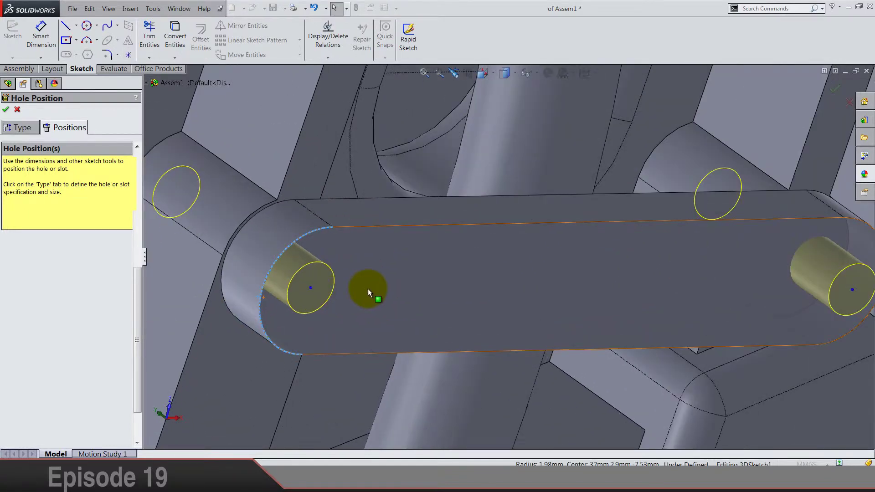
pyautogui.keyDown('ctrl'); pyautogui.click(311, 289); pyautogui.keyUp('ctrl')
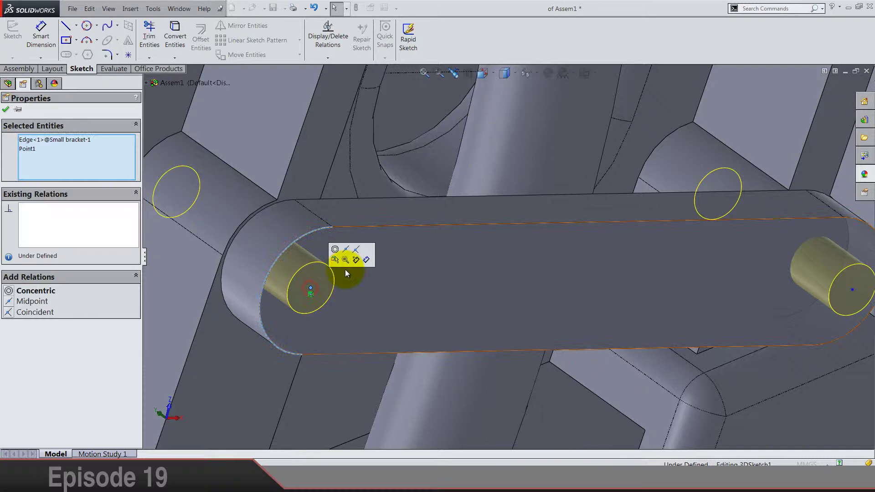
pyautogui.click(338, 251)
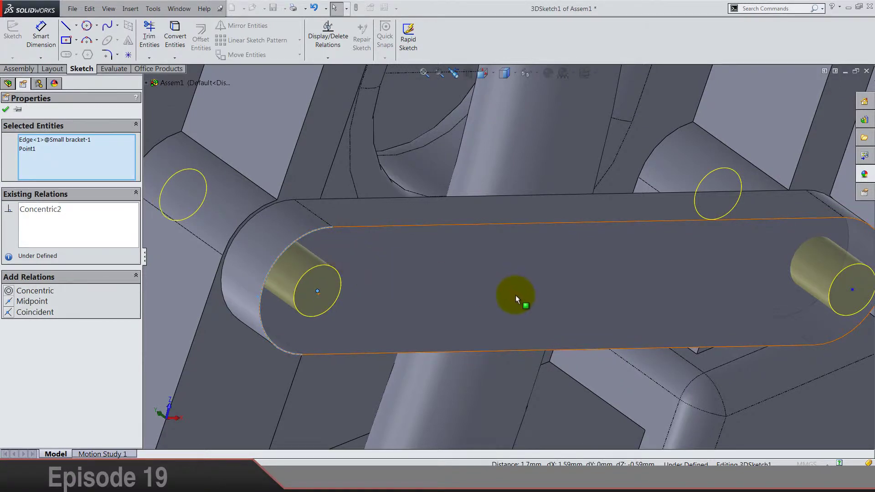
pyautogui.scroll(4, 515, 299)
pyautogui.scroll(-5, 648, 275)
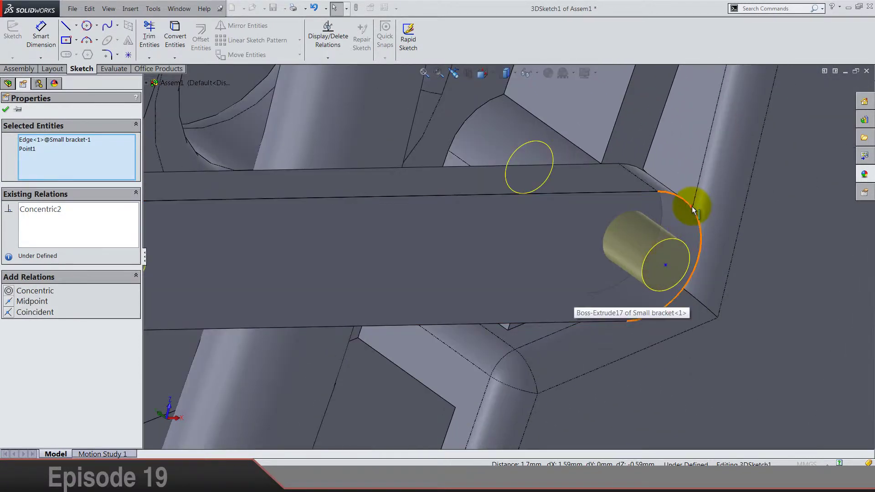
pyautogui.press('Escape')
# - Make the right hole concentric with the right end arc and finish the M2 tapped hole
pyautogui.click(666, 264)
pyautogui.keyDown('ctrl'); pyautogui.click(699, 240); pyautogui.keyUp('ctrl')
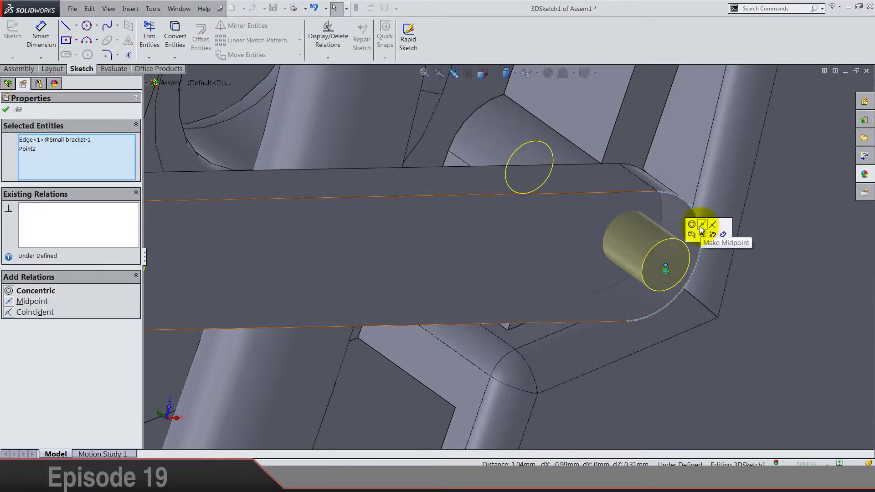
pyautogui.click(689, 228)
pyautogui.scroll(3, 481, 291)
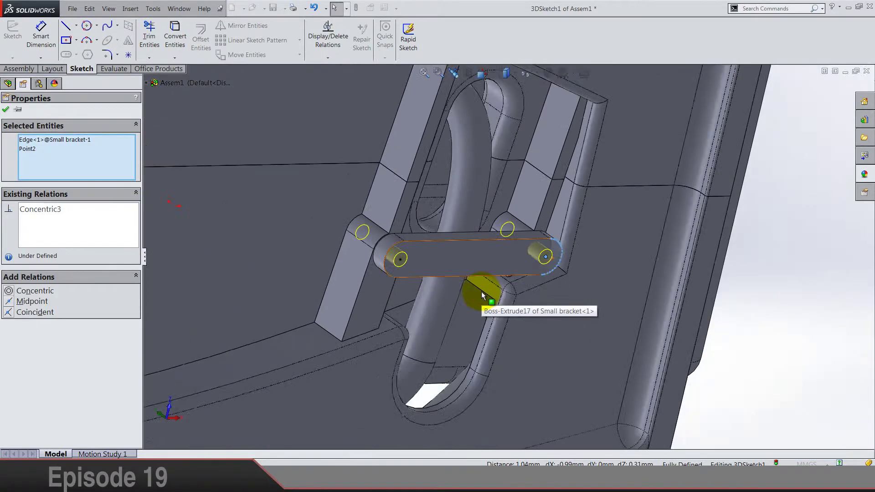
pyautogui.click(5, 109)
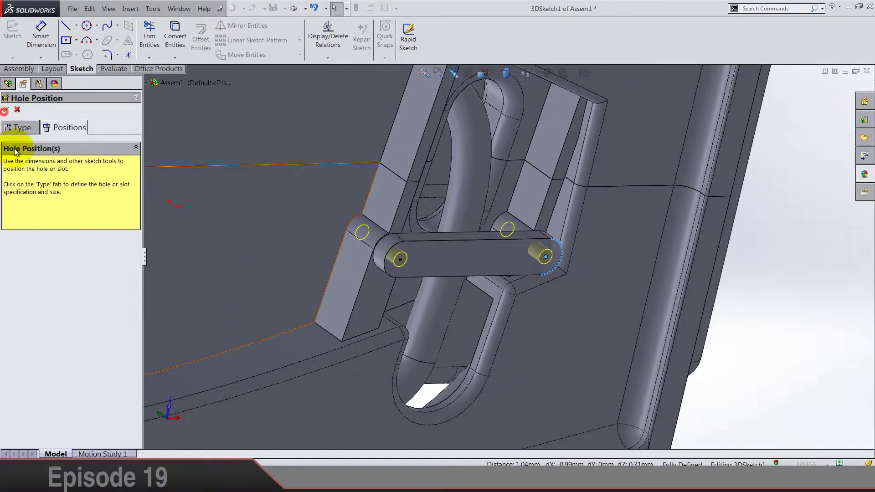
pyautogui.click(376, 290)
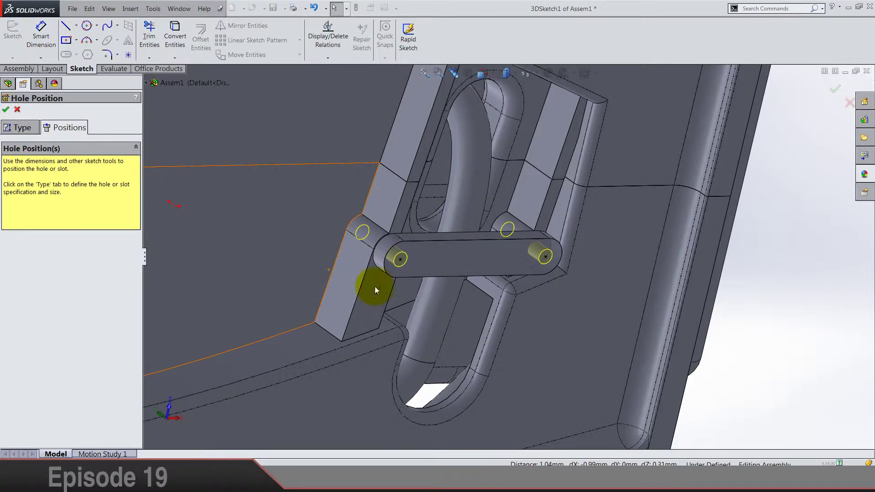
pyautogui.press('Return')
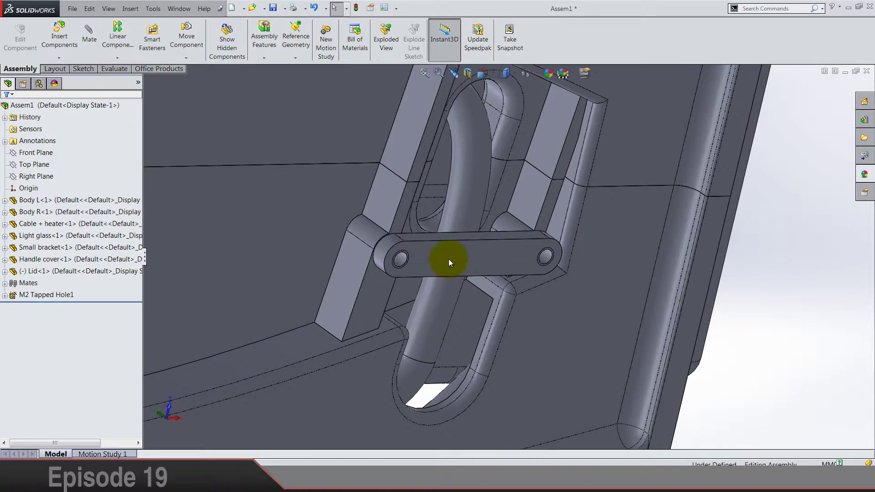
# - Load the SolidWorks Toolbox add-in from Office Products, then return to the Assembly commands
pyautogui.scroll(5, 449, 259)
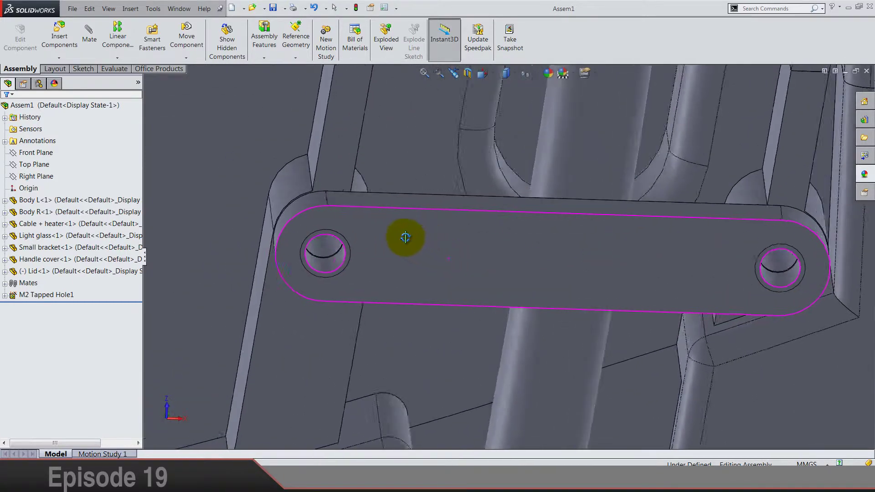
pyautogui.moveTo(406, 237); pyautogui.dragTo(436, 258, button='middle')
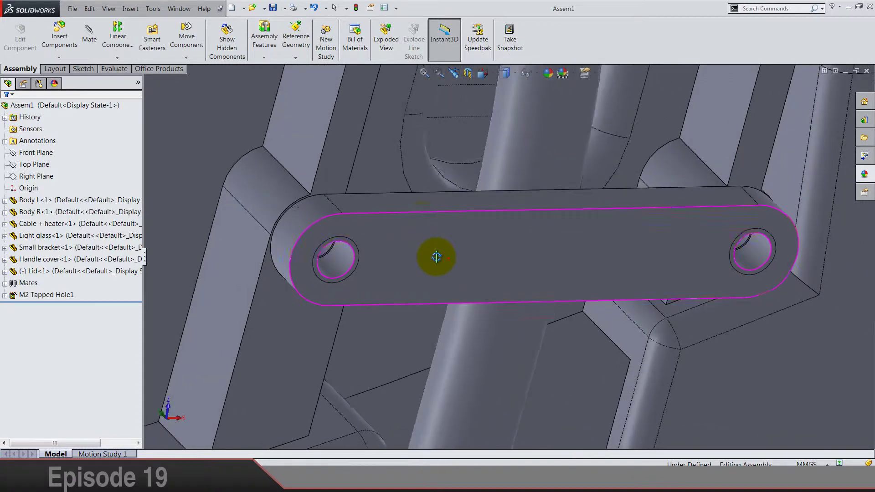
pyautogui.click(165, 70)
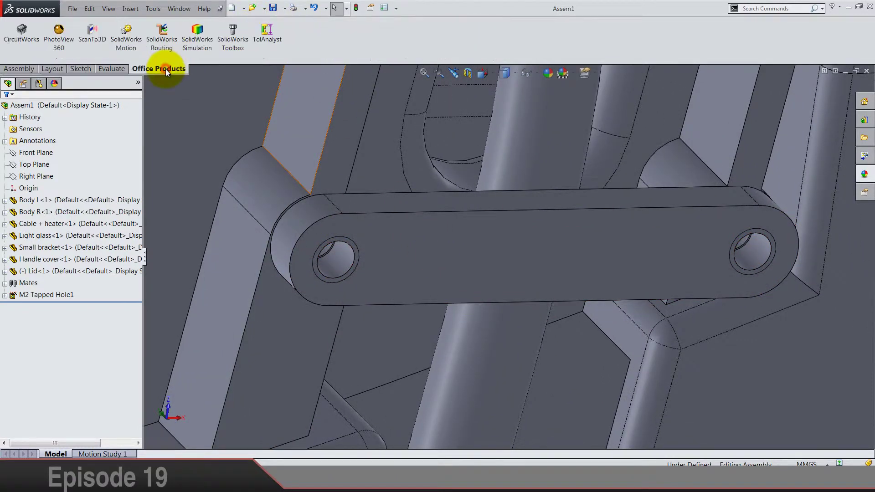
pyautogui.click(232, 47)
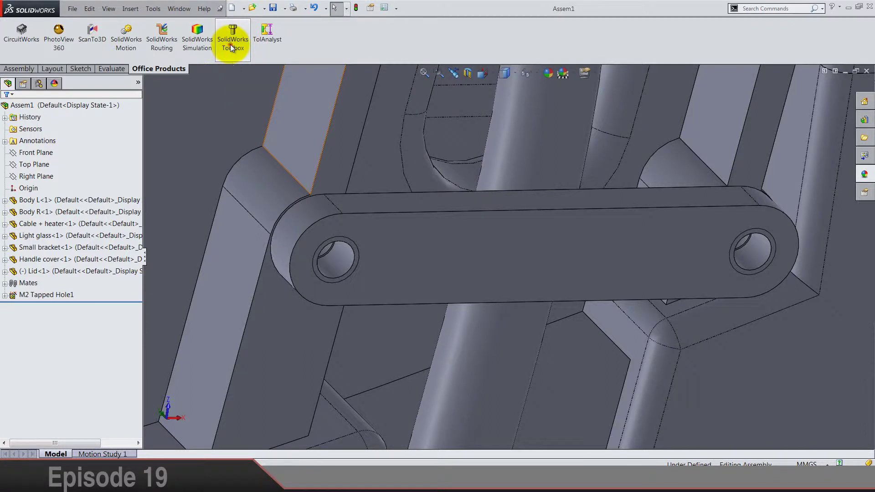
pyautogui.click(8, 70)
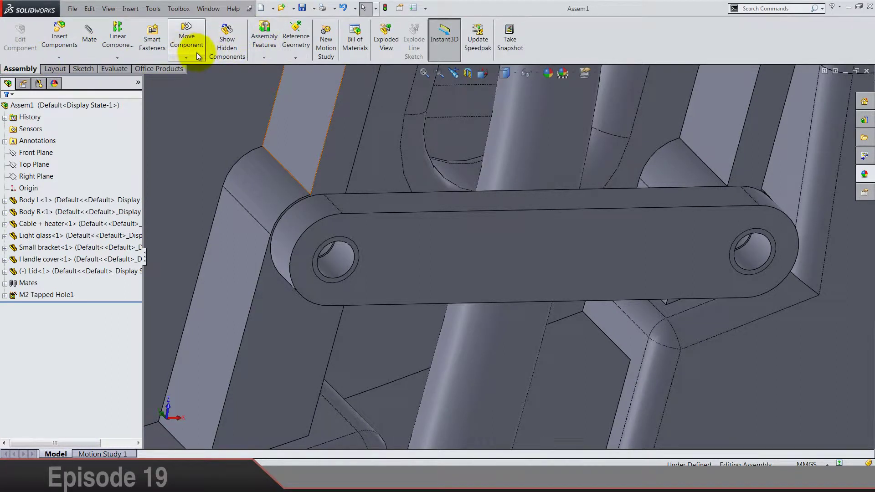
# - Use Smart Fasteners on the bracket's M2 tapped hole to add Hex Socket Head ISO 4762 screws
pyautogui.click(153, 43)
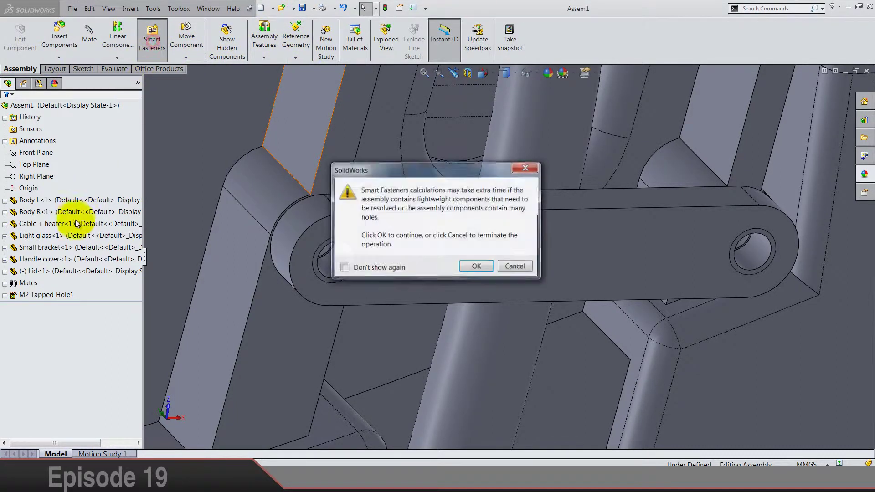
pyautogui.click(477, 266)
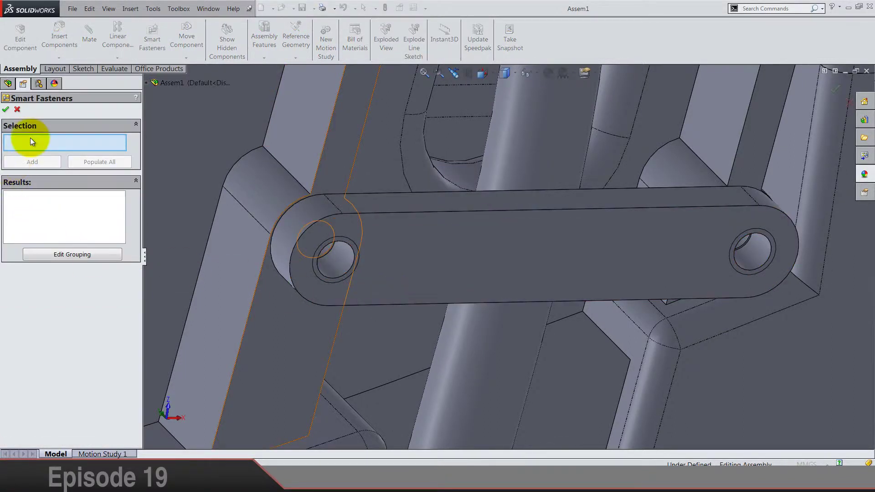
pyautogui.click(331, 270)
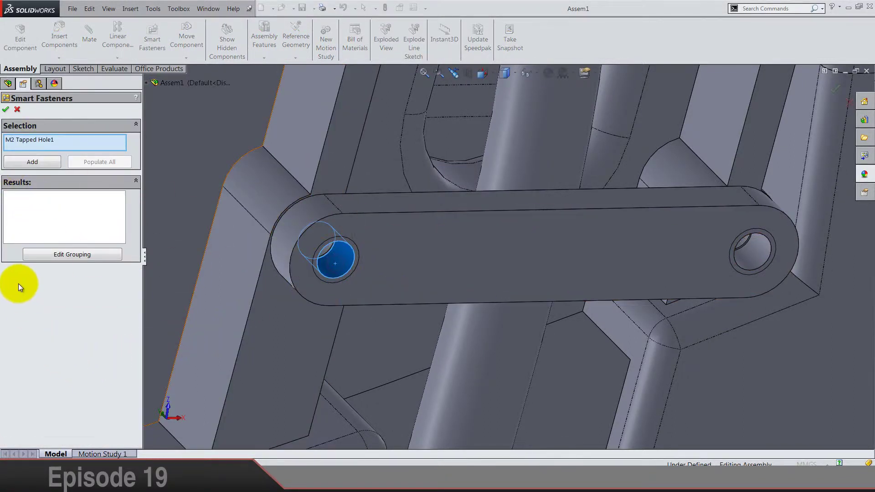
pyautogui.click(30, 163)
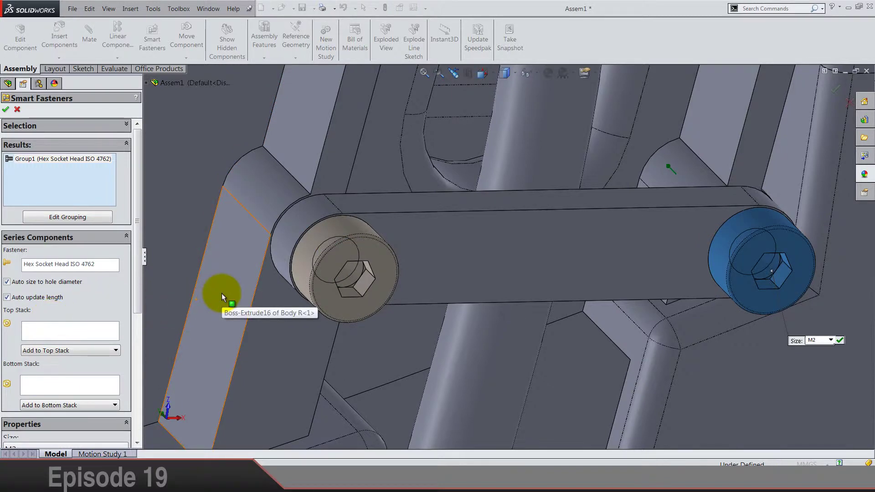
pyautogui.scroll(2, 386, 280)
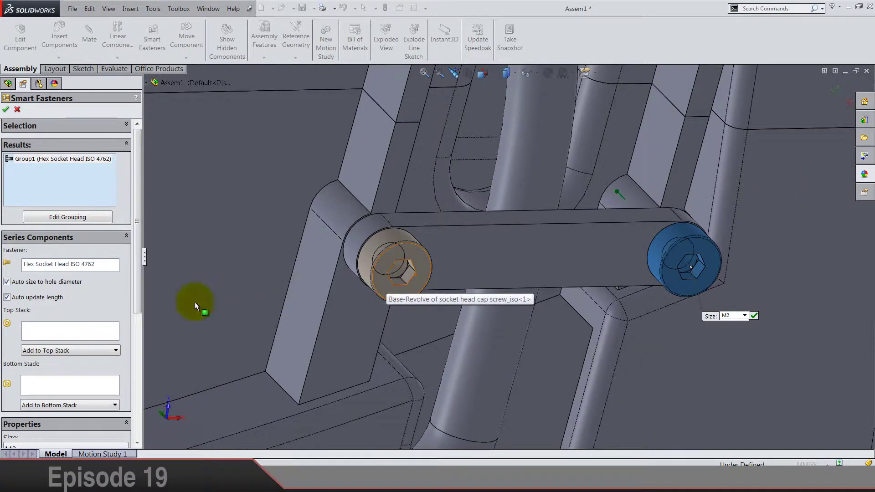
# - Open Change fastener type and browse the Set Screws - Slotted and Self Tapping Screws groups
pyautogui.rightClick(75, 266)
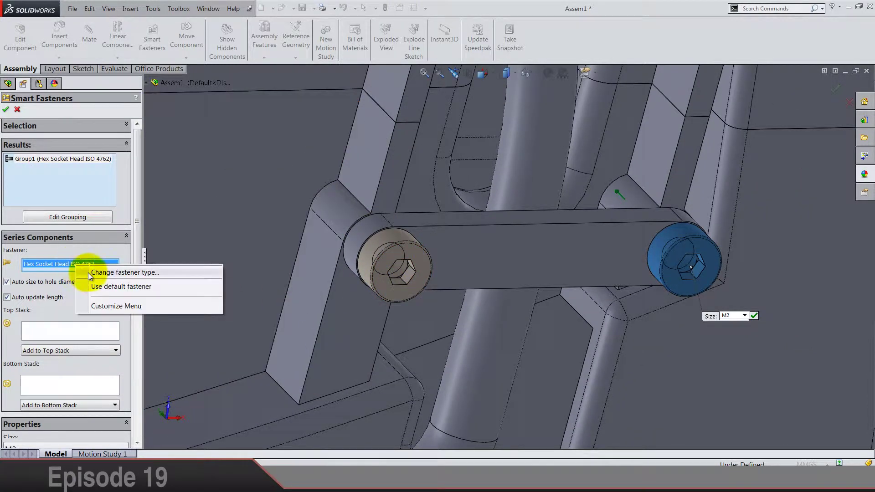
pyautogui.click(89, 273)
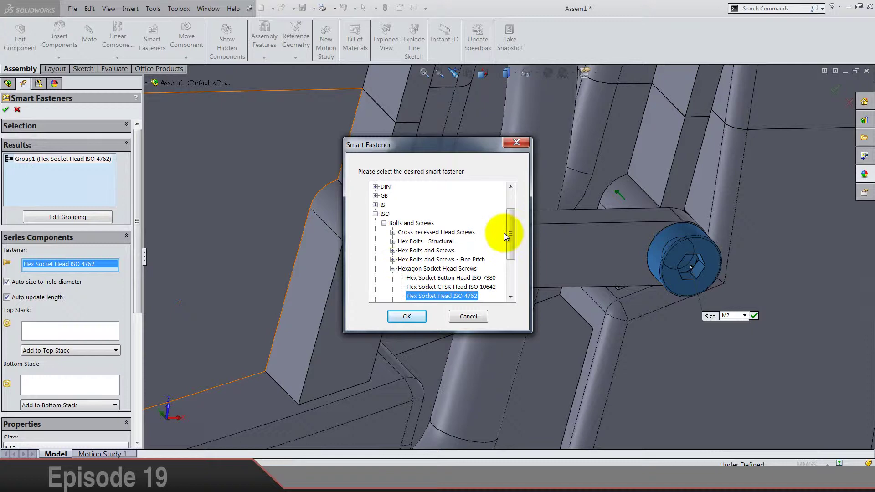
pyautogui.moveTo(513, 236); pyautogui.dragTo(512, 246)
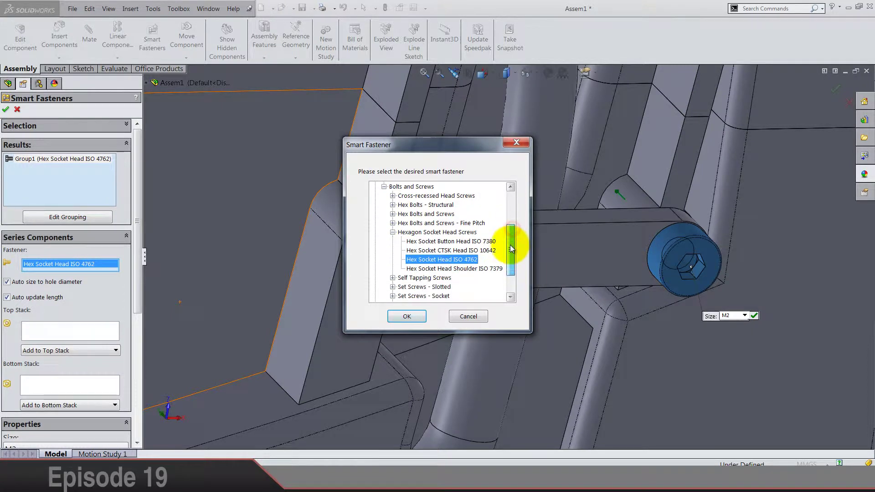
pyautogui.click(393, 232)
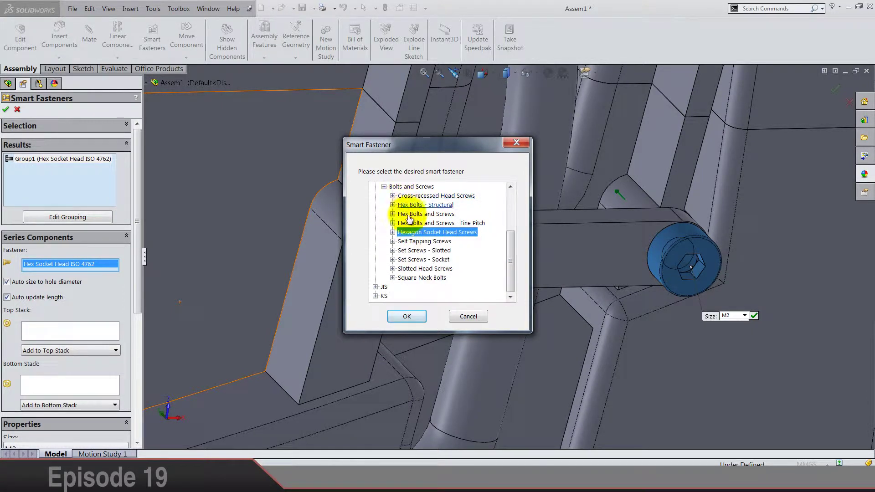
pyautogui.click(393, 250)
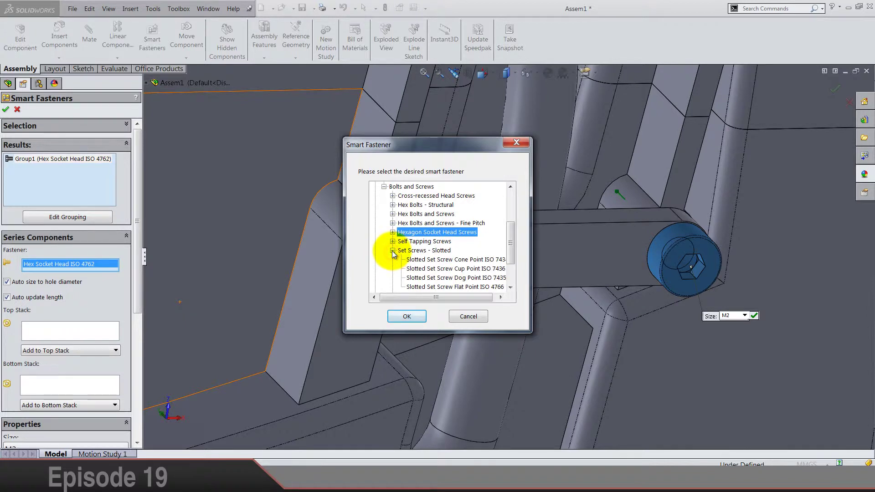
pyautogui.moveTo(512, 250); pyautogui.dragTo(514, 261)
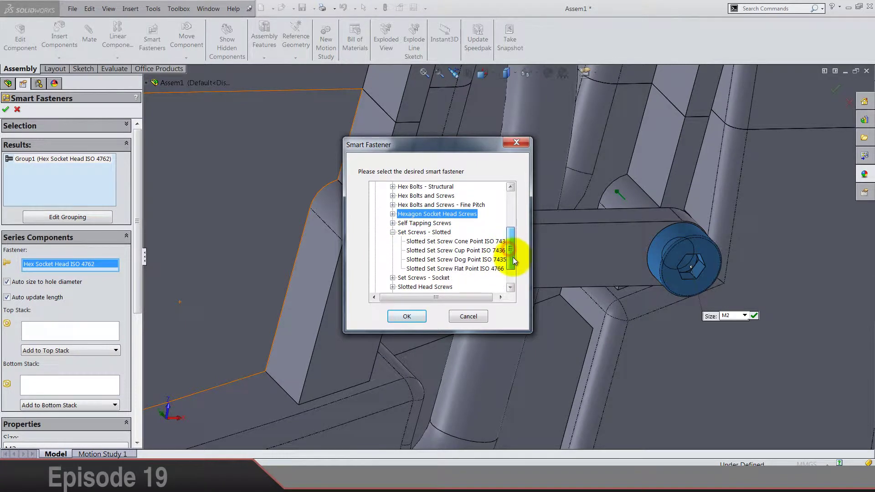
pyautogui.click(392, 232)
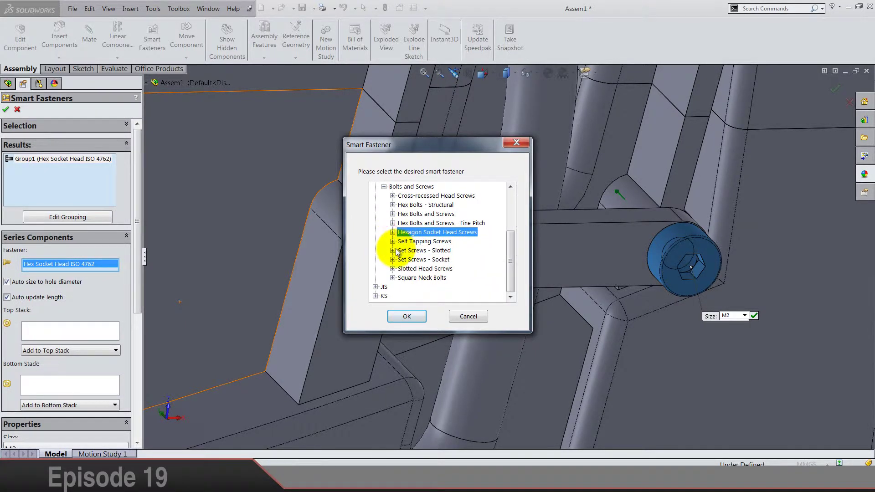
pyautogui.click(392, 242)
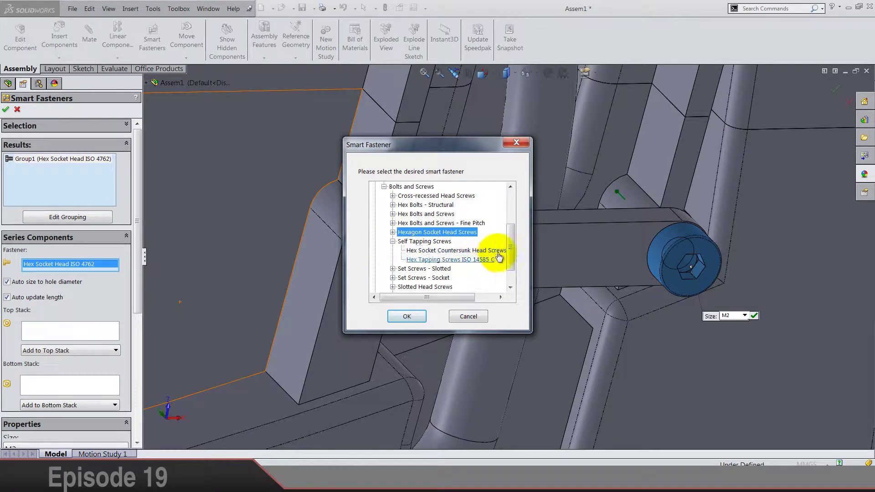
pyautogui.moveTo(443, 299)
pyautogui.mouseDown()
pyautogui.moveTo(472, 302)
pyautogui.moveTo(443, 299)
pyautogui.mouseUp()
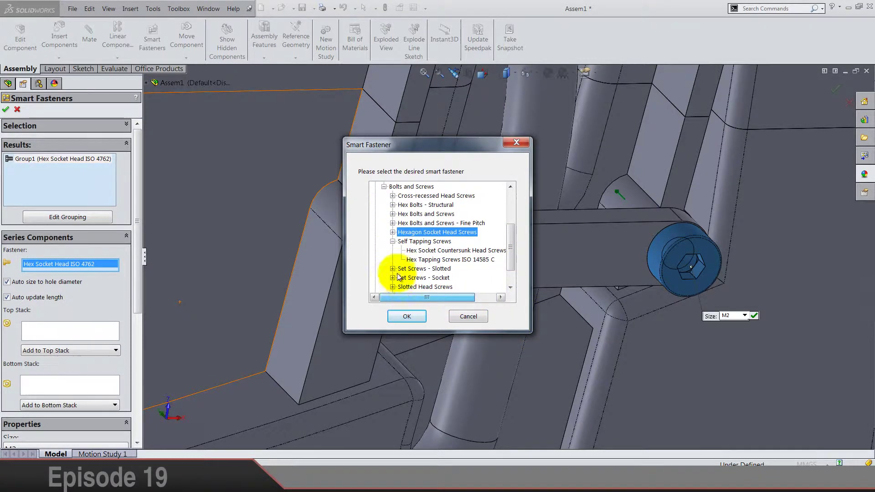
pyautogui.click(393, 241)
pyautogui.click(392, 251)
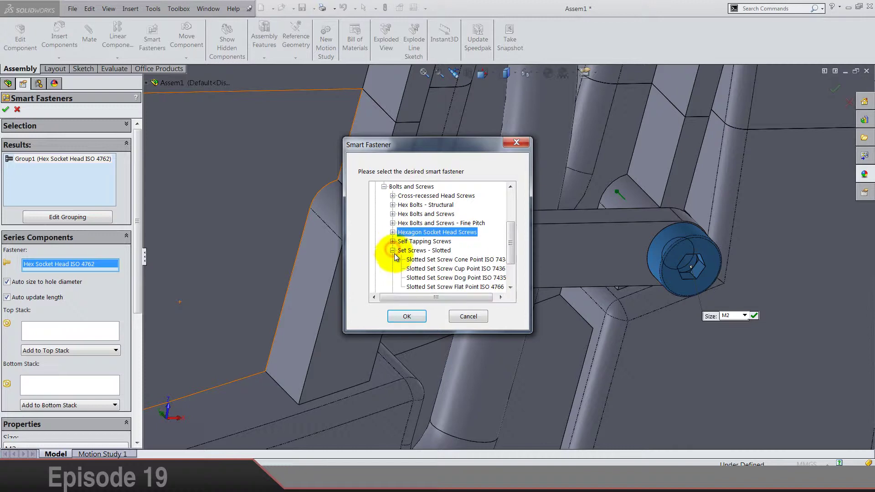
pyautogui.click(392, 250)
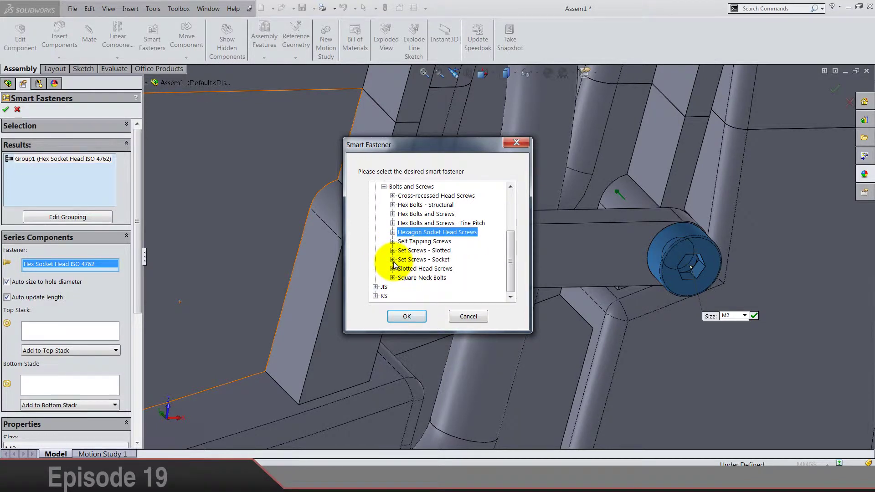
# - Browse the Set Screws - Socket, Slotted Head Screws and Square Neck Bolts groups
pyautogui.click(392, 260)
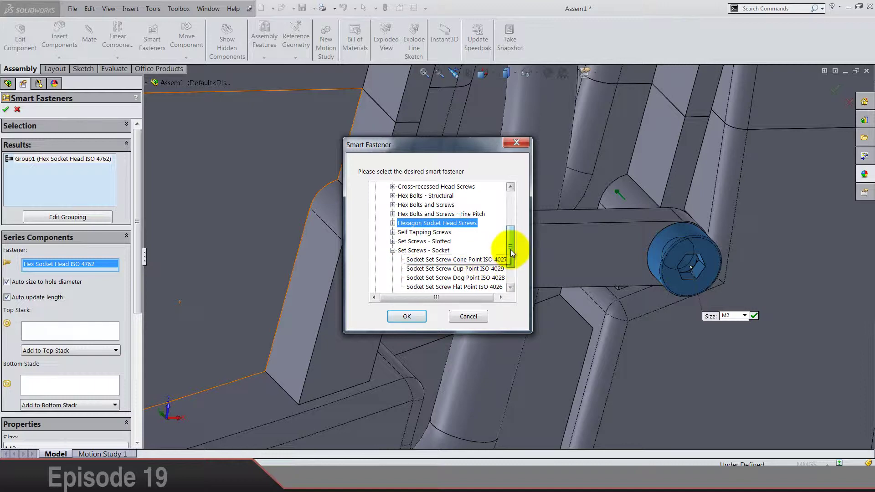
pyautogui.moveTo(511, 250)
pyautogui.mouseDown()
pyautogui.moveTo(511, 266)
pyautogui.moveTo(510, 238)
pyautogui.mouseUp()
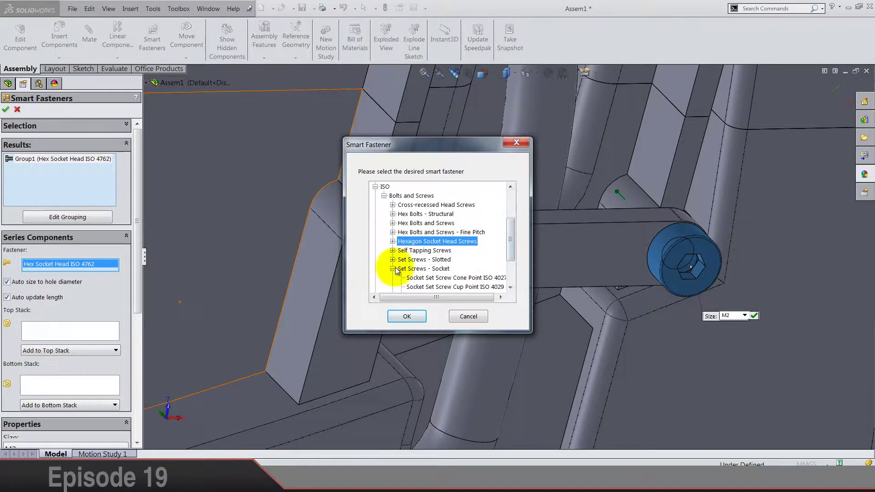
pyautogui.click(393, 269)
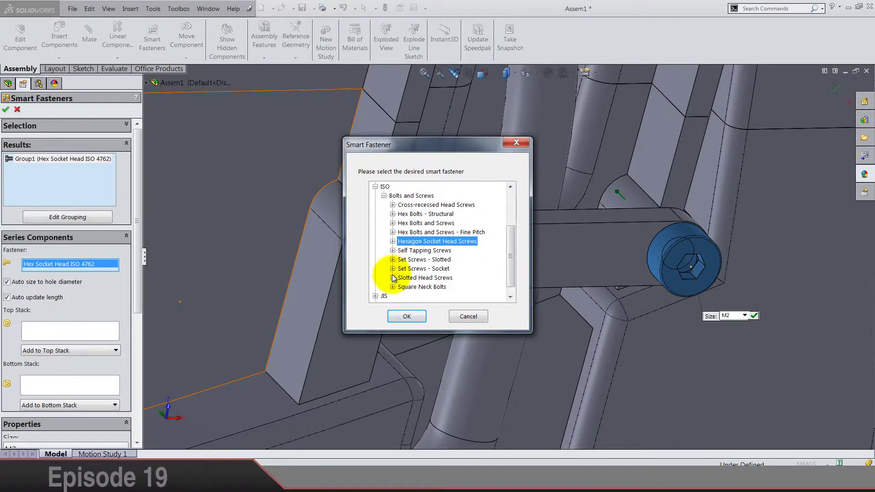
pyautogui.click(392, 277)
pyautogui.scroll(-1, 511, 271)
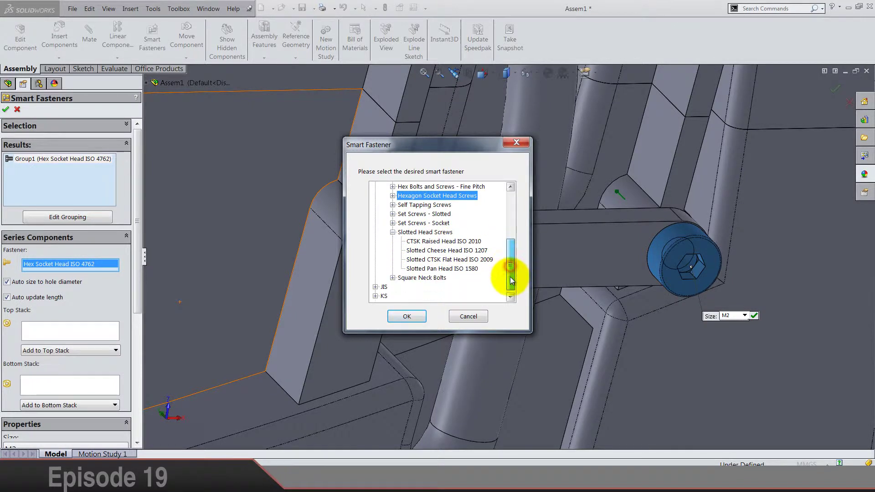
pyautogui.scroll(1, 506, 269)
pyautogui.click(392, 259)
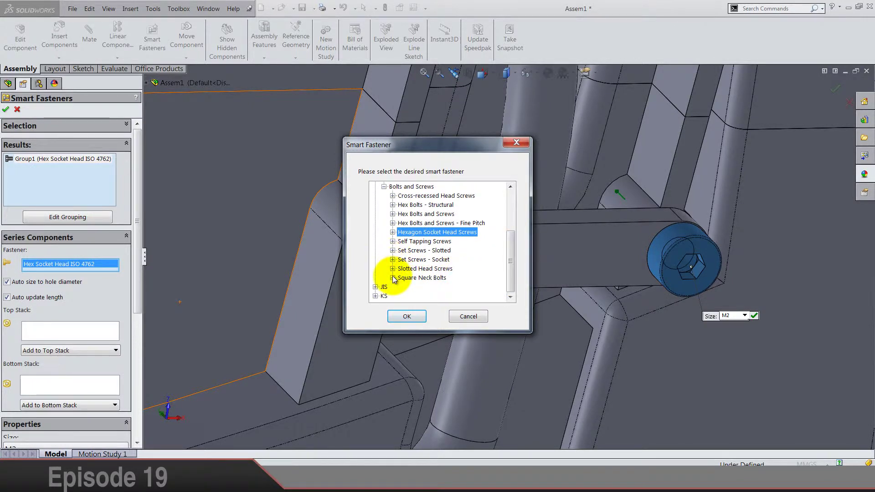
pyautogui.click(392, 277)
pyautogui.scroll(-1, 511, 271)
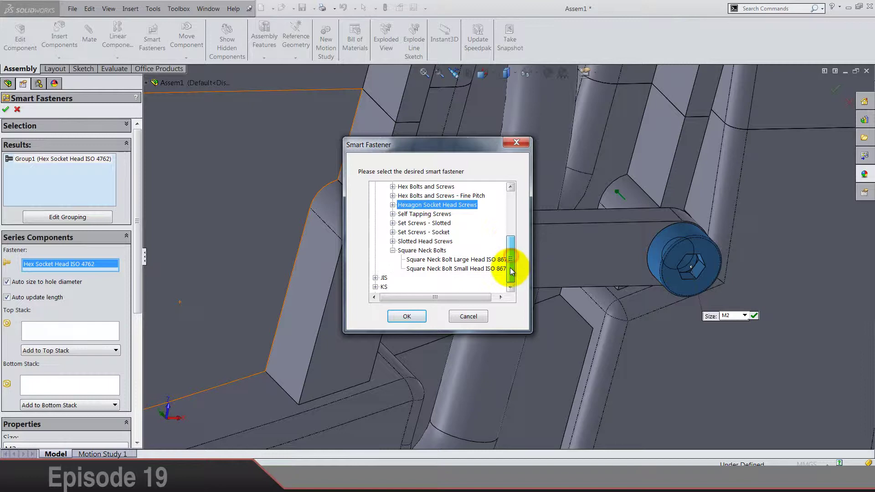
pyautogui.click(393, 250)
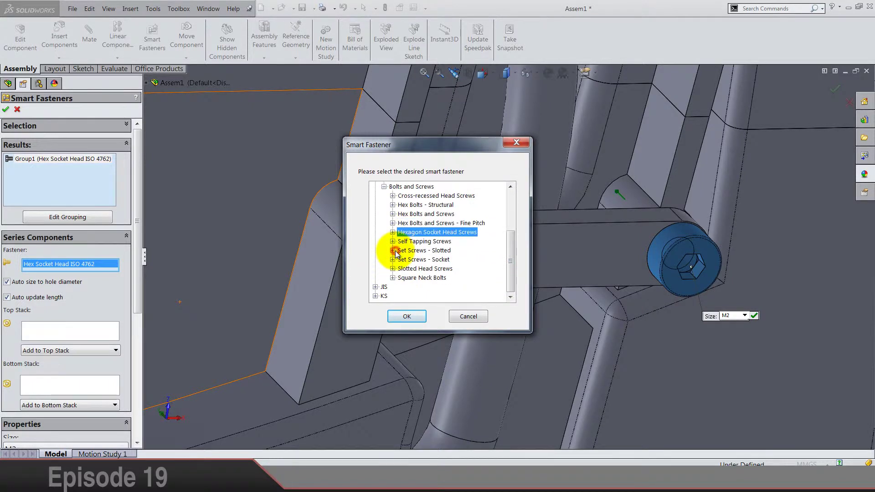
# - Choose Pan Head Cross Recess ISO 7045 under Cross-recessed Head Screws and confirm
pyautogui.click(393, 196)
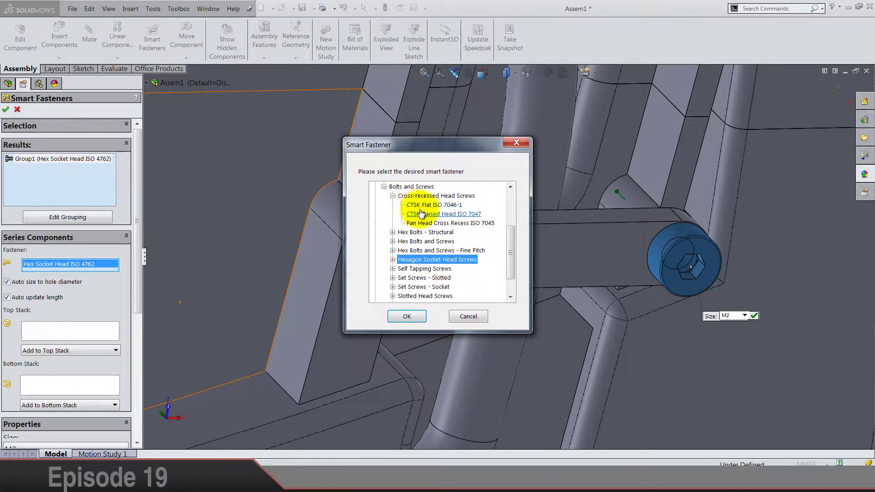
pyautogui.click(465, 224)
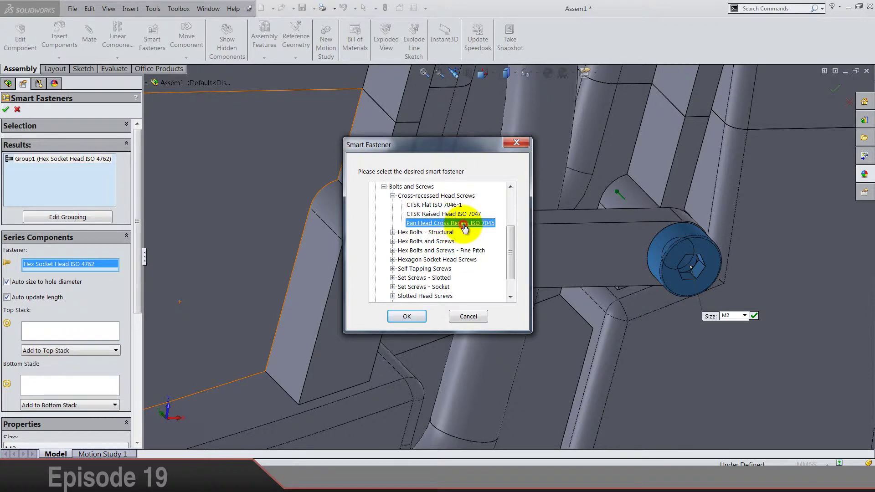
pyautogui.click(408, 316)
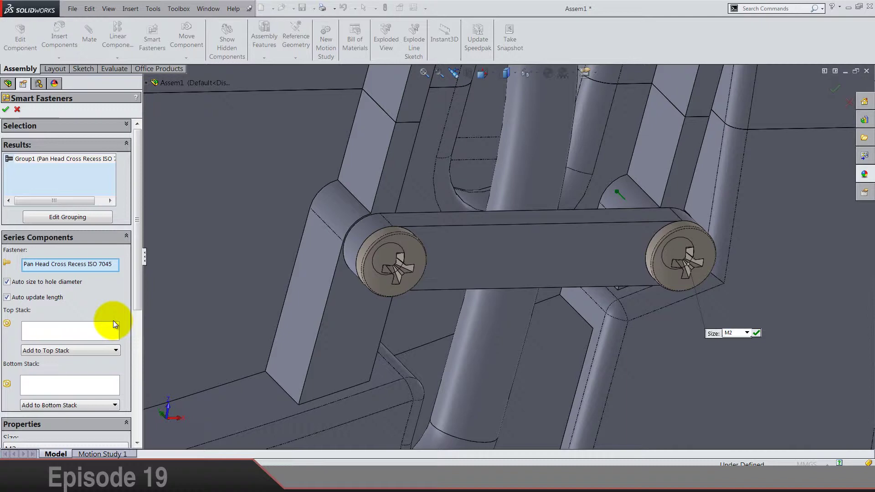
# - Set the M2 pan head screw length to 6, accepting that automatic length updating turns off
pyautogui.scroll(-2, 686, 264)
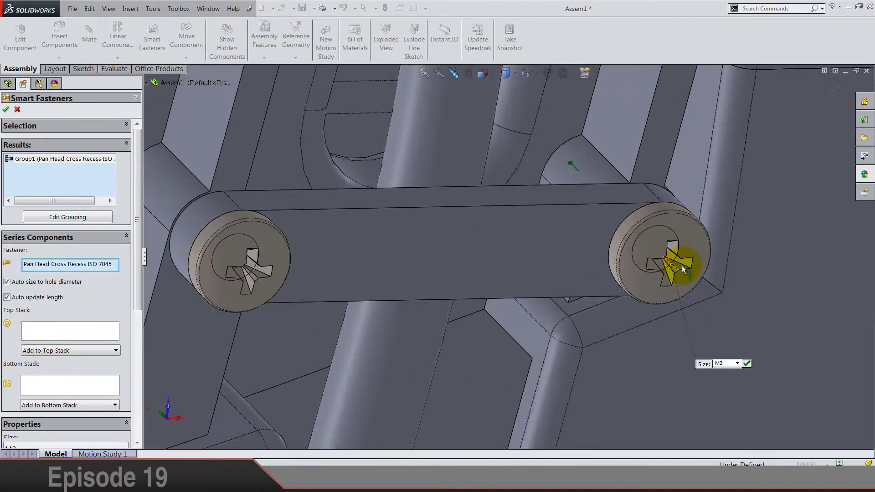
pyautogui.scroll(5, 735, 285)
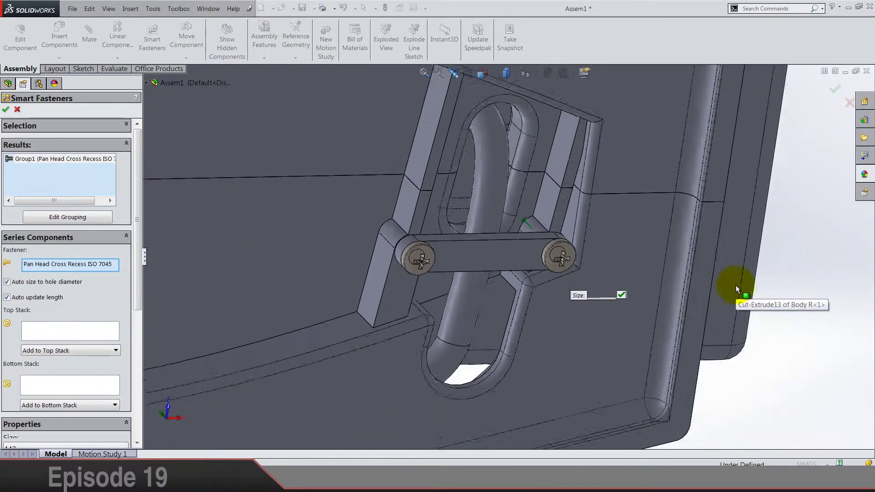
pyautogui.moveTo(767, 273); pyautogui.dragTo(770, 365, button='middle')
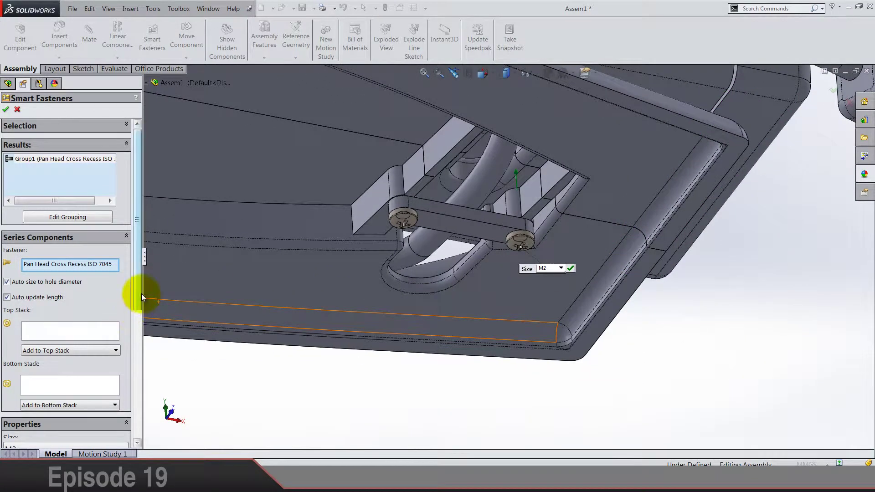
pyautogui.moveTo(141, 297); pyautogui.dragTo(137, 387)
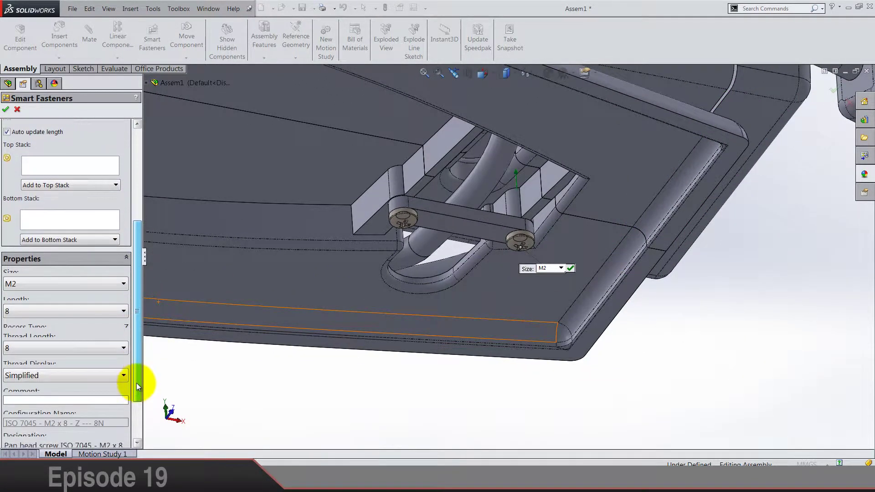
pyautogui.click(44, 314)
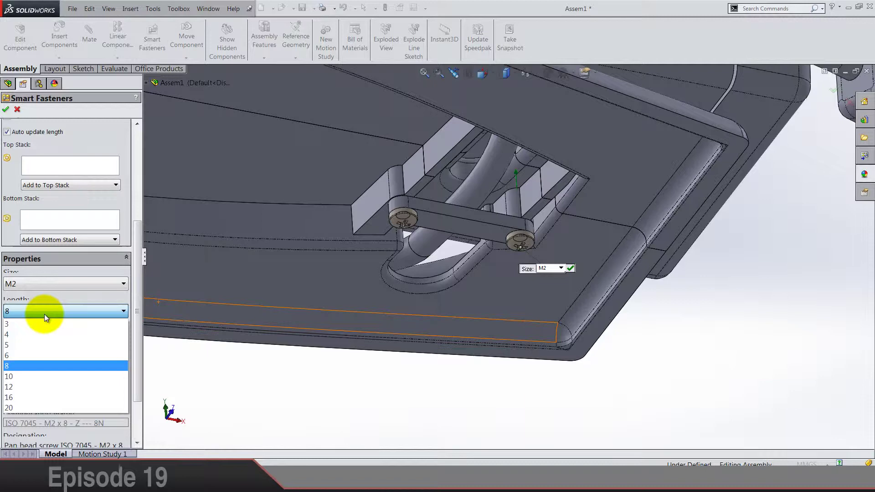
pyautogui.click(26, 352)
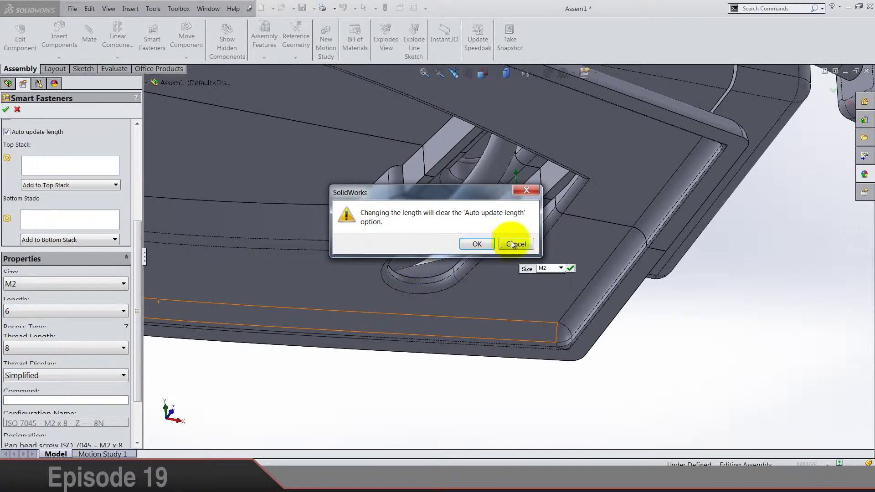
pyautogui.click(482, 242)
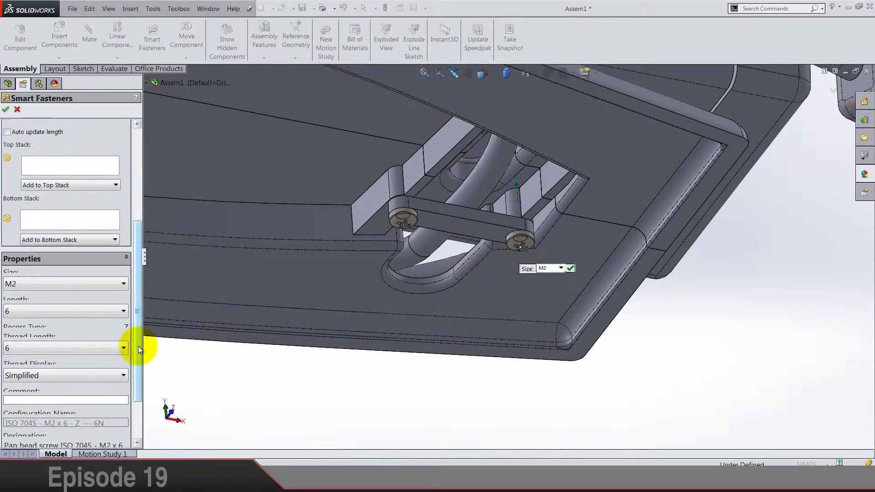
pyautogui.scroll(-3, 141, 346)
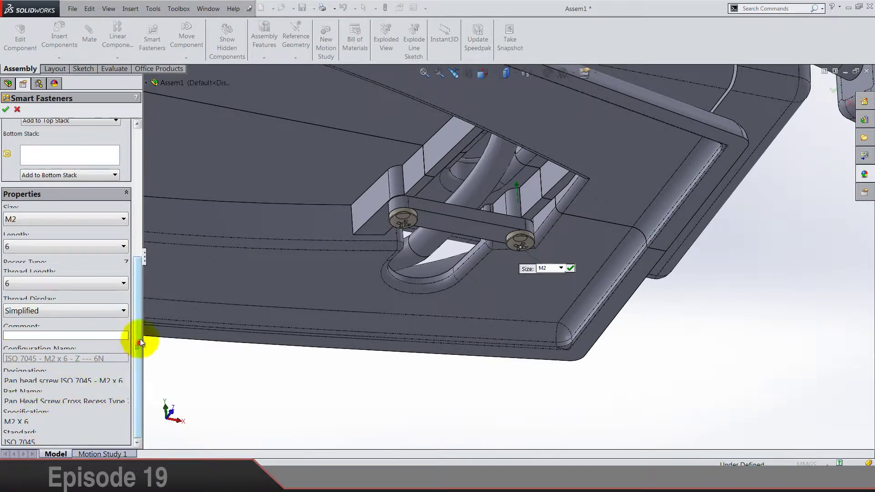
pyautogui.scroll(4, 137, 342)
pyautogui.moveTo(134, 353); pyautogui.dragTo(132, 190)
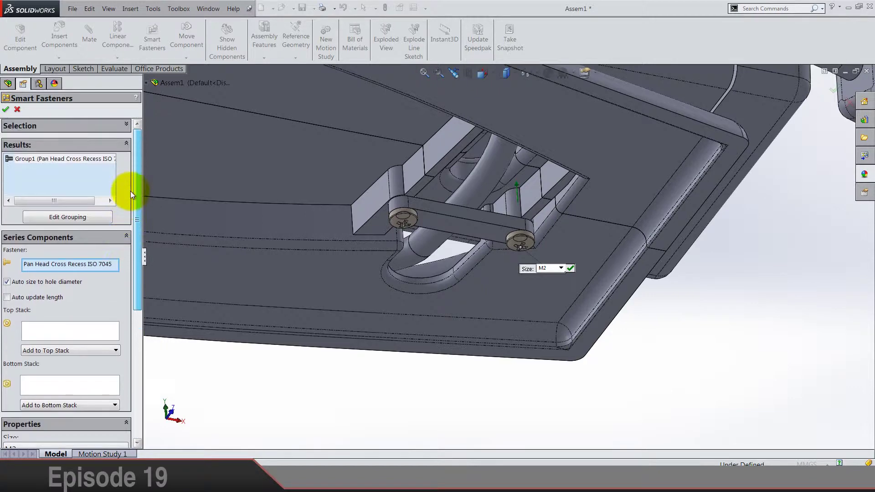
# - Confirm the smart fasteners and show the whole kettle in isometric view
pyautogui.click(7, 110)
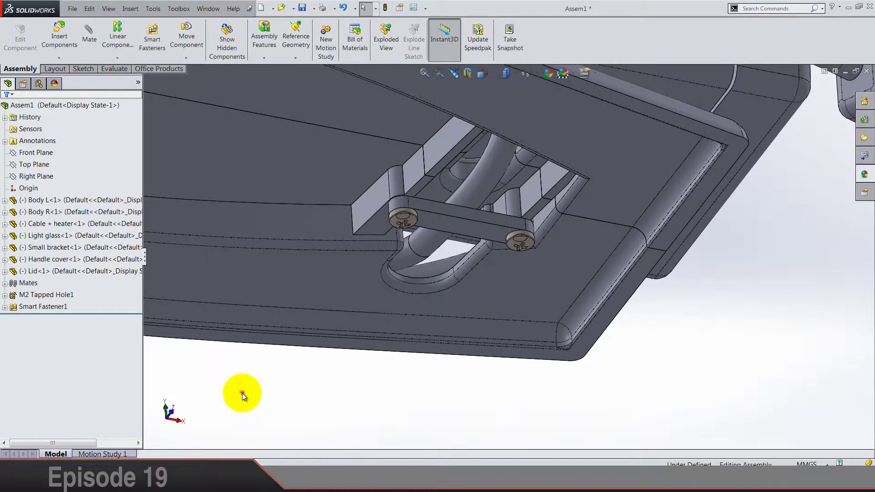
pyautogui.hotkey('ctrl', 'shift', 'z')
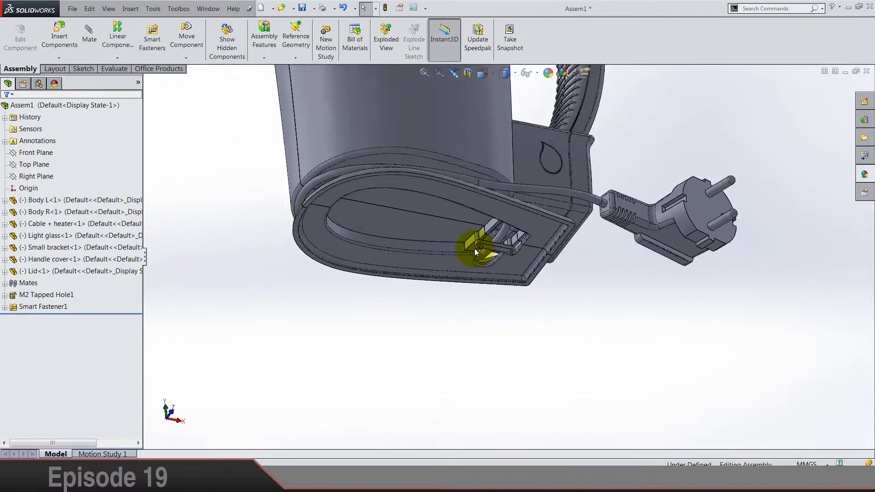
pyautogui.click(504, 73)
pyautogui.click(548, 105)
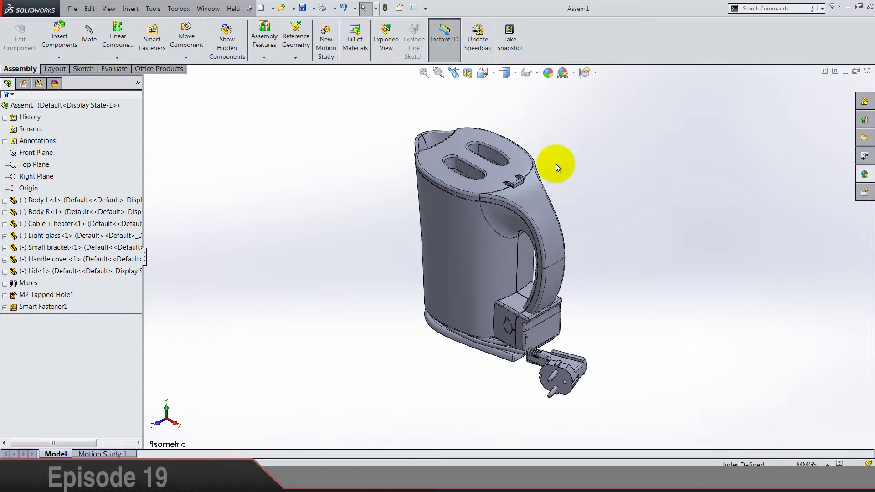
# - Apply the Painted > Car gloss blue appearance to Body L
pyautogui.click(864, 174)
pyautogui.click(866, 69)
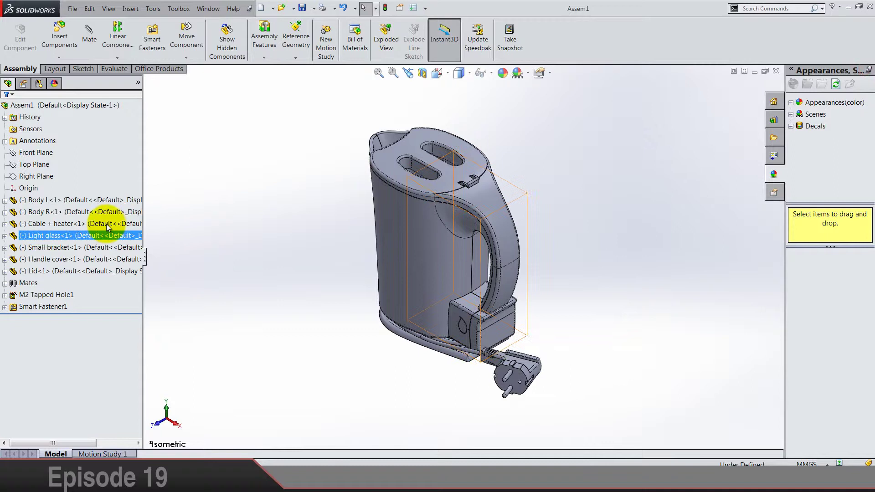
pyautogui.click(73, 200)
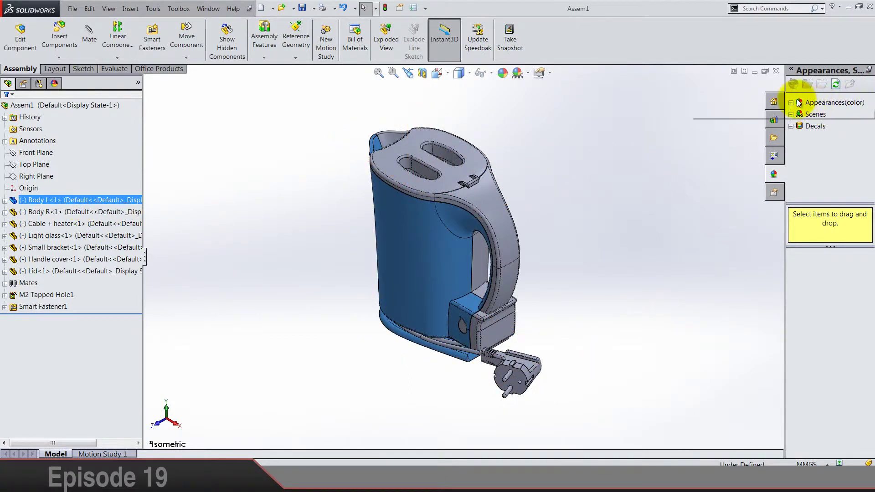
pyautogui.click(815, 102)
pyautogui.click(800, 139)
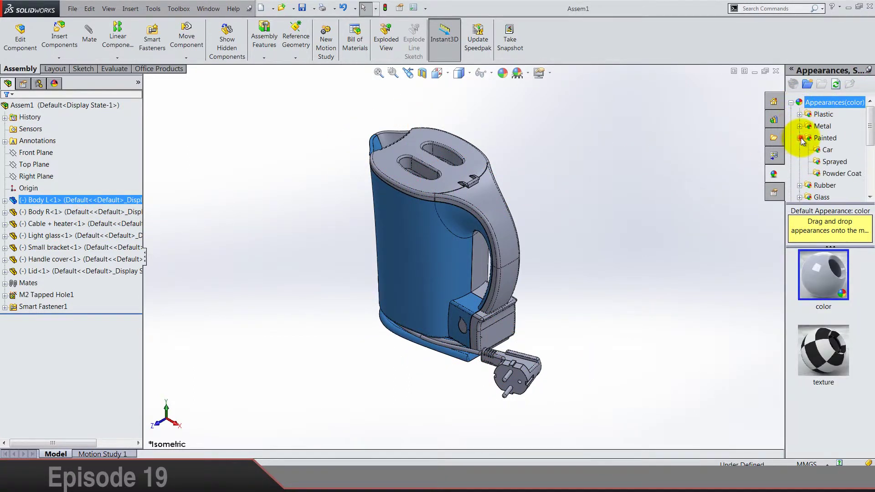
pyautogui.click(819, 150)
pyautogui.scroll(-4, 822, 274)
pyautogui.scroll(-3, 821, 274)
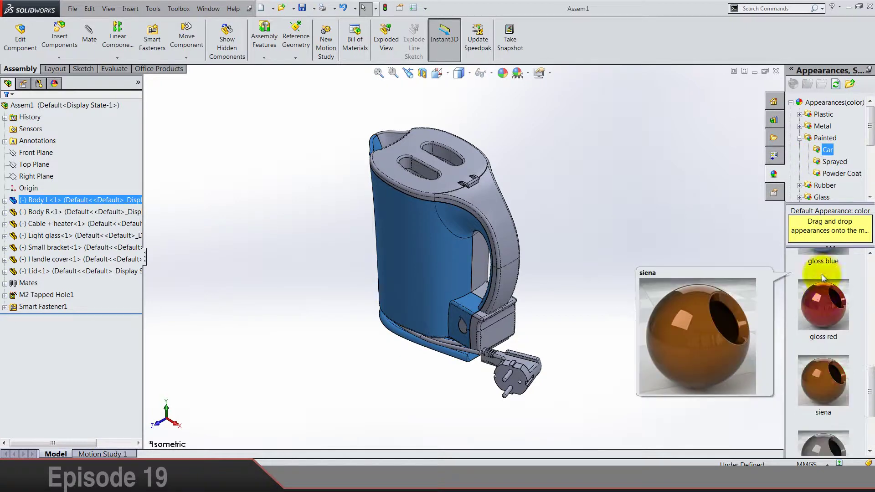
pyautogui.scroll(5, 822, 300)
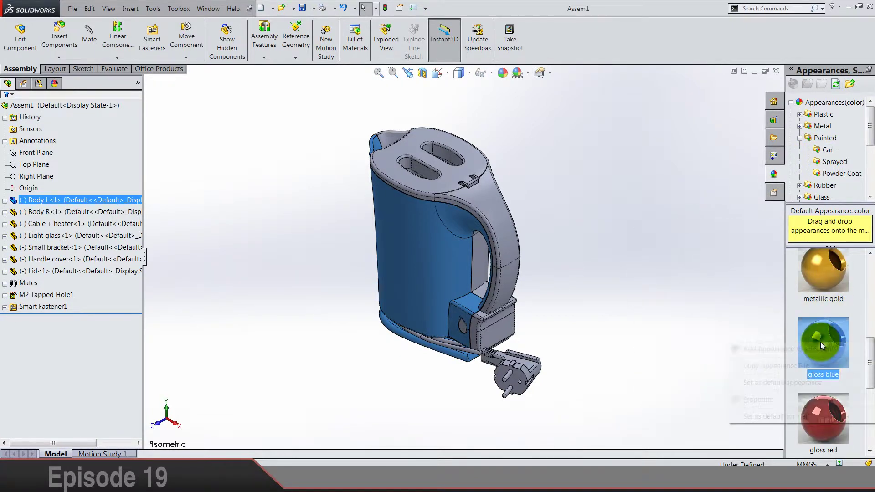
pyautogui.rightClick(820, 342)
pyautogui.click(828, 349)
pyautogui.click(377, 375)
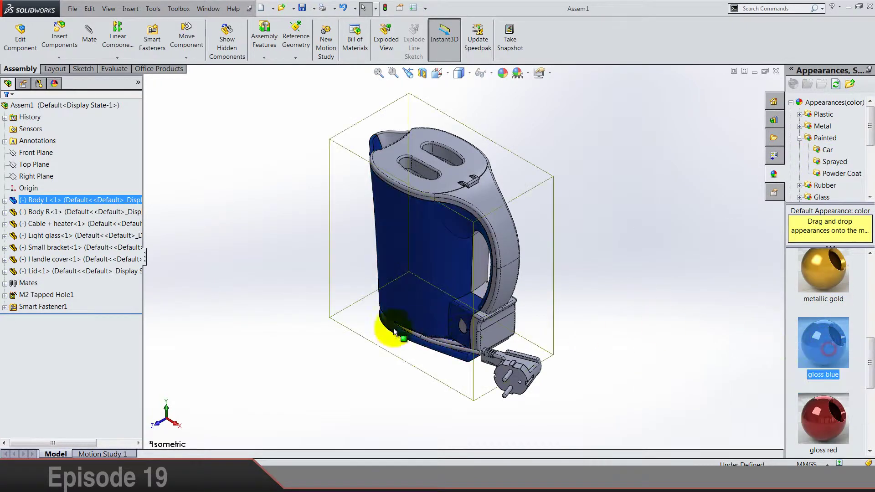
# - Apply gloss blue to Body R, Small bracket, Handle cover and Lid together
pyautogui.click(56, 201)
pyautogui.click(70, 213)
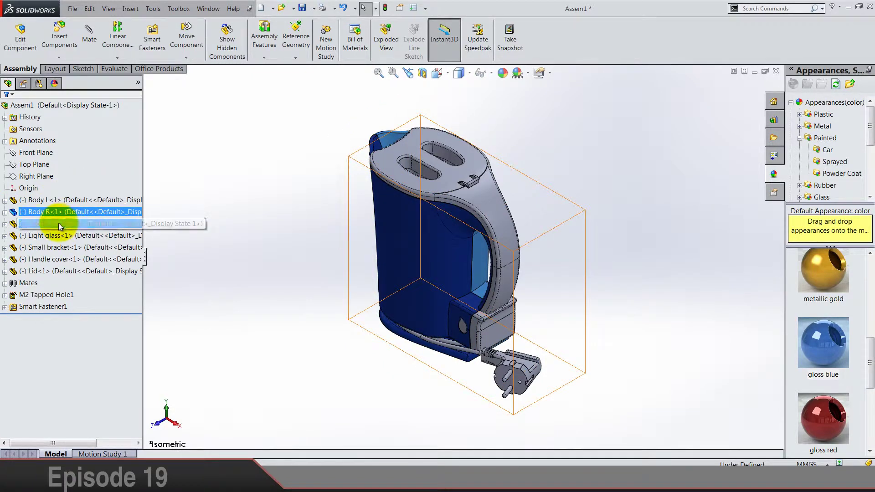
pyautogui.keyDown('ctrl'); pyautogui.click(48, 248); pyautogui.keyUp('ctrl')
pyautogui.keyDown('ctrl'); pyautogui.click(50, 259); pyautogui.keyUp('ctrl')
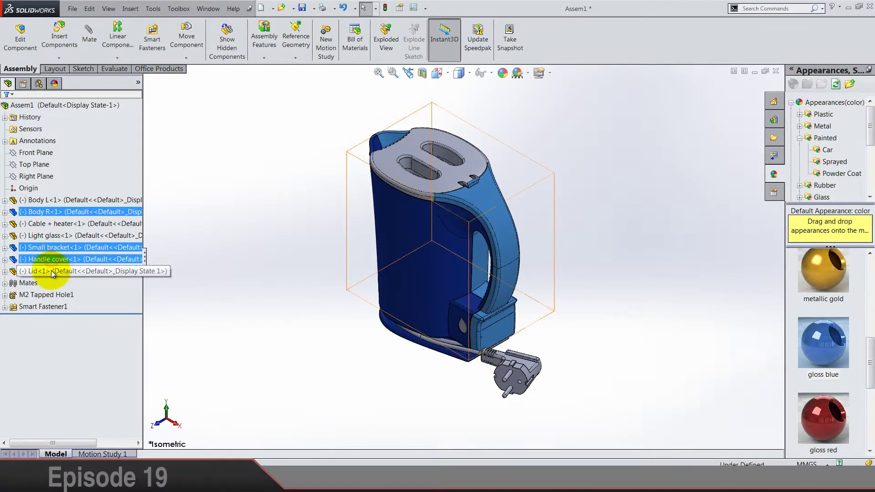
pyautogui.keyDown('ctrl'); pyautogui.click(51, 270); pyautogui.keyUp('ctrl')
pyautogui.rightClick(827, 332)
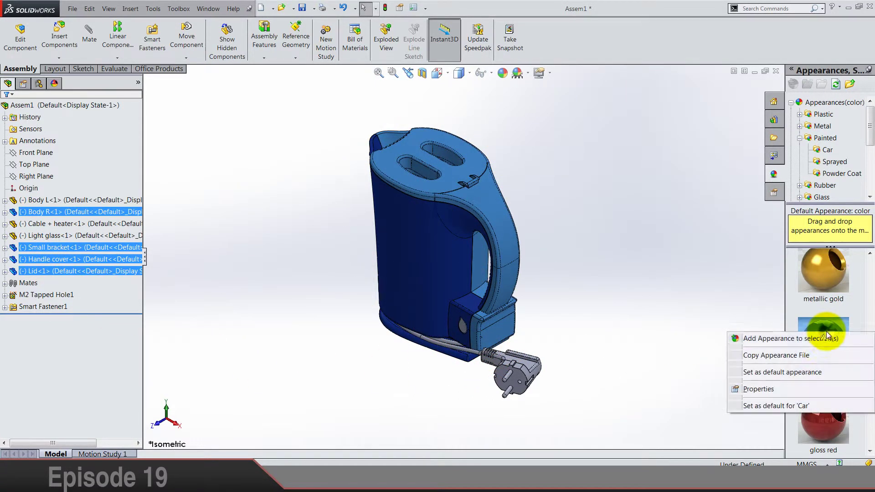
pyautogui.click(785, 338)
pyautogui.click(684, 322)
pyautogui.moveTo(532, 308); pyautogui.dragTo(317, 286, button='middle')
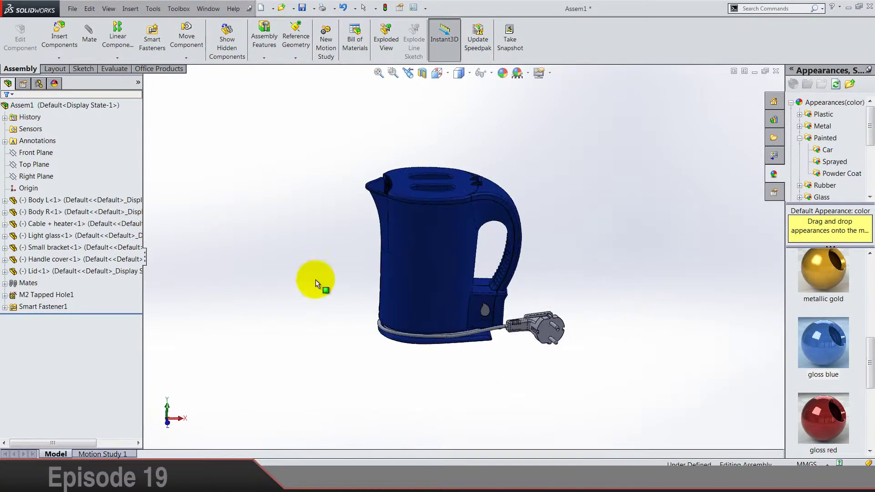
# - Apply the Glass > Gloss clear glass appearance to the Light glass part
pyautogui.click(45, 237)
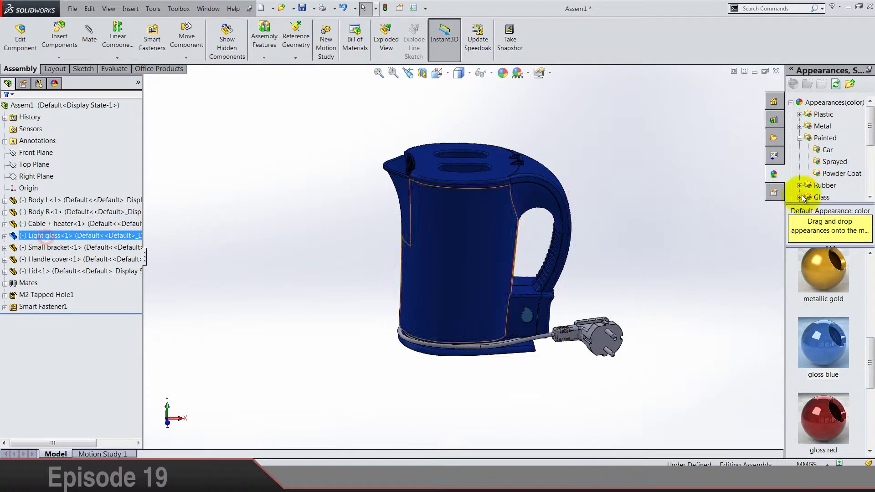
pyautogui.click(800, 138)
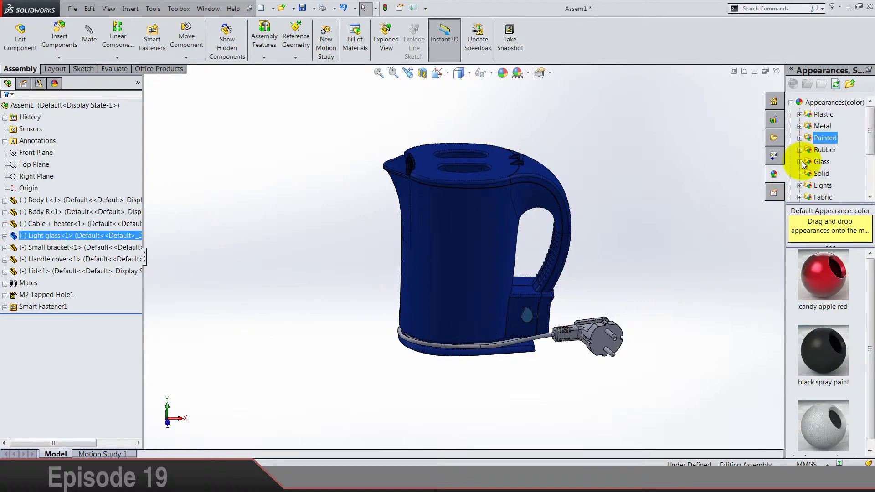
pyautogui.click(800, 162)
pyautogui.click(828, 163)
pyautogui.rightClick(821, 258)
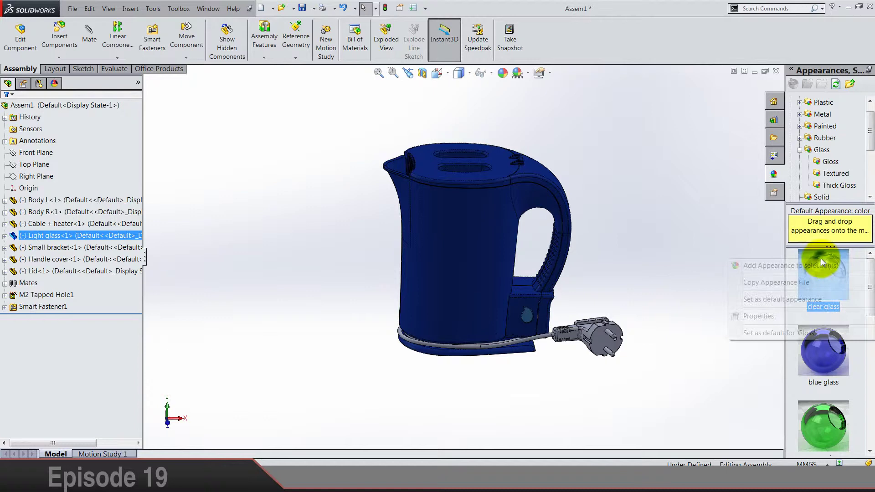
pyautogui.click(820, 265)
pyautogui.scroll(-5, 497, 294)
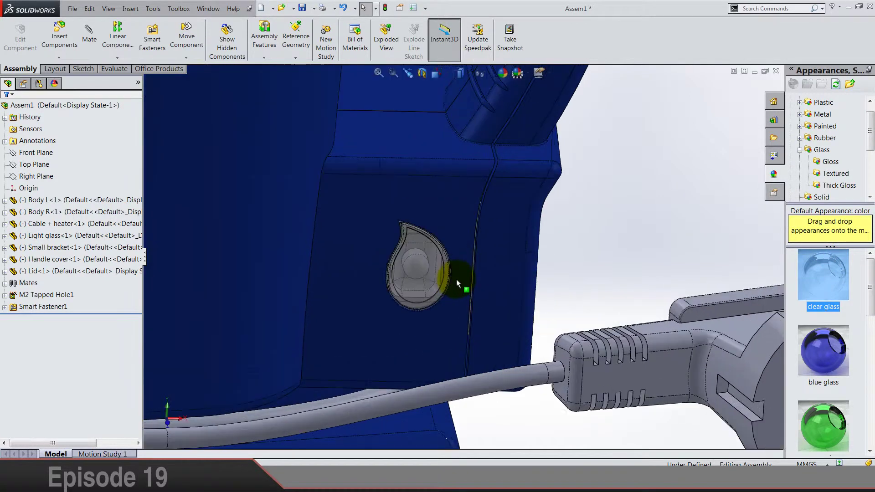
pyautogui.scroll(8, 456, 279)
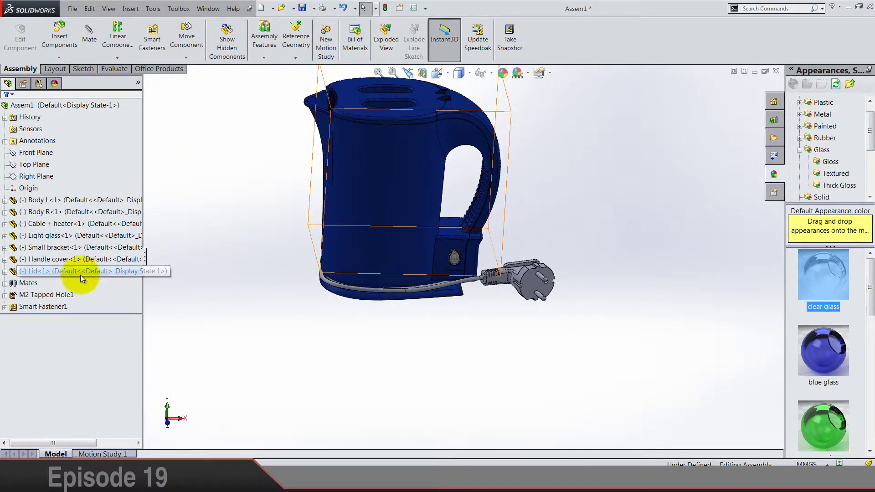
# - Highlight the M2 tapped holes and orbit to view the kettle's underside
pyautogui.click(36, 296)
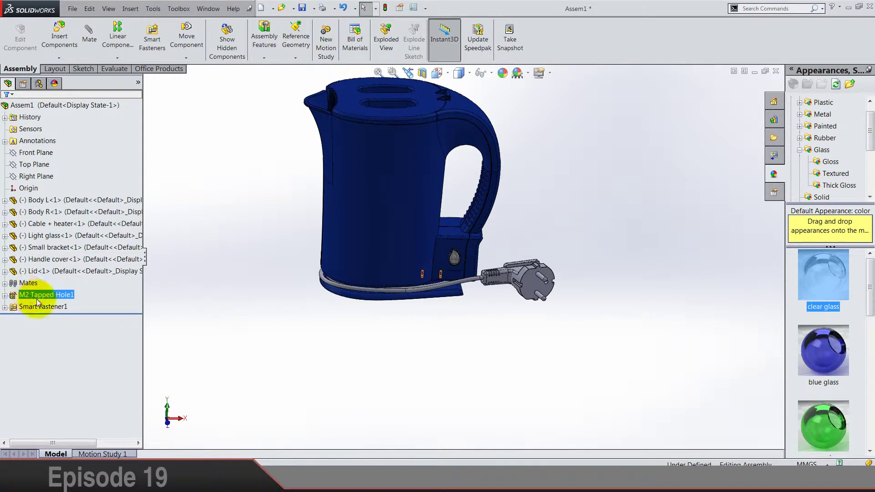
pyautogui.moveTo(362, 344); pyautogui.dragTo(431, 147, button='middle')
pyautogui.scroll(5, 441, 224)
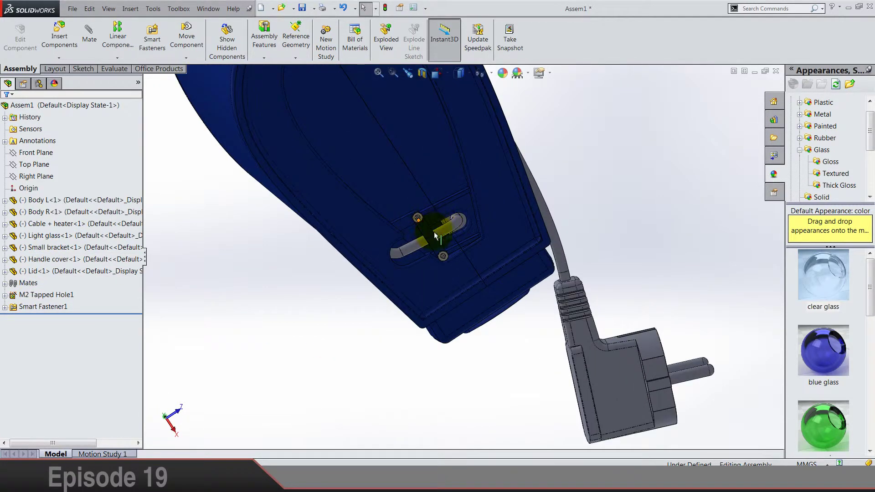
pyautogui.scroll(6, 435, 235)
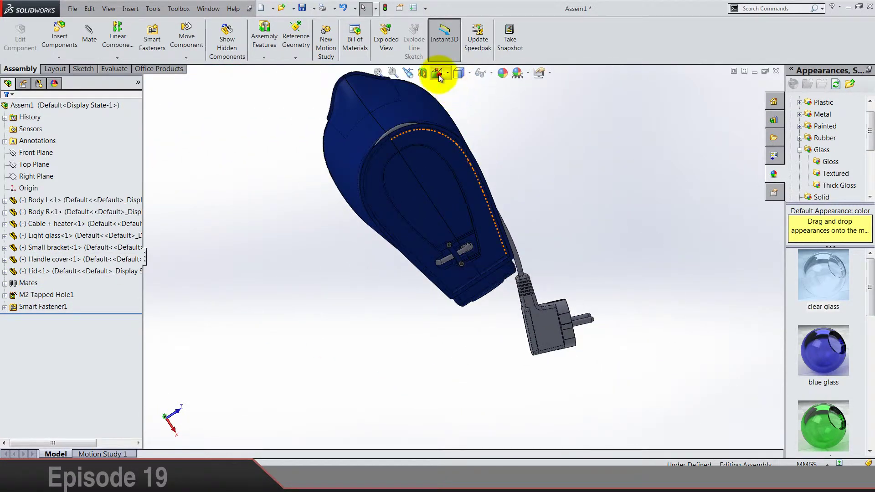
# - Return to isometric view and open the Cable + heater part on its own
pyautogui.click(439, 77)
pyautogui.click(494, 98)
pyautogui.click(663, 169)
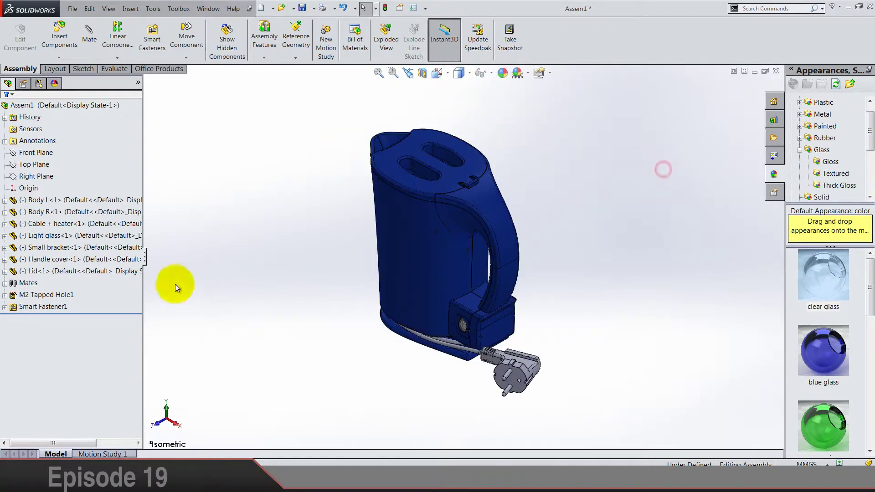
pyautogui.rightClick(58, 223)
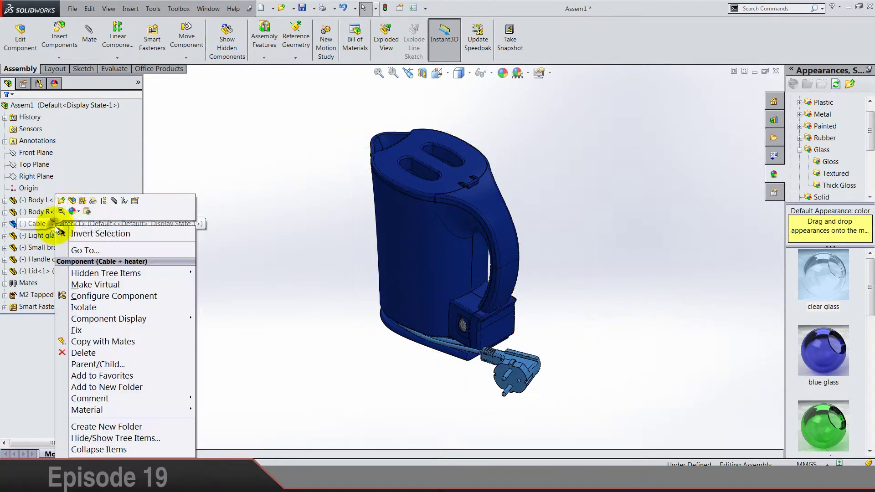
pyautogui.click(61, 200)
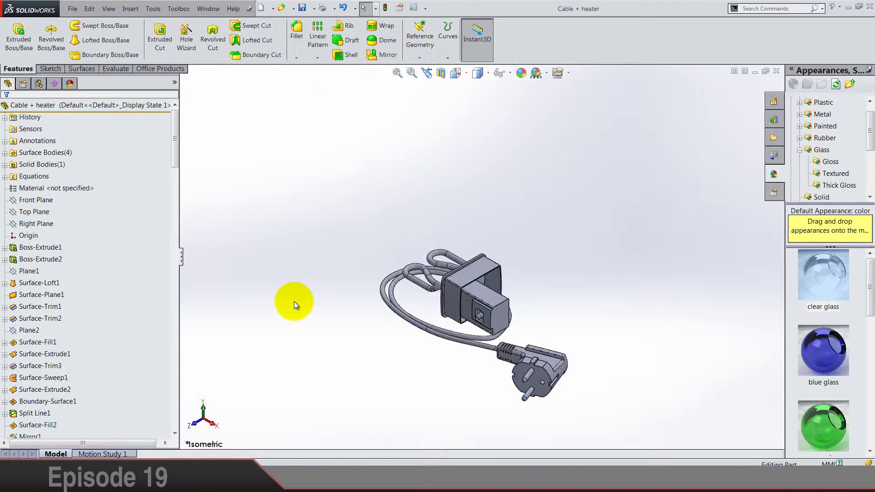
pyautogui.click(294, 302)
pyautogui.scroll(-3, 533, 348)
pyautogui.scroll(2, 526, 331)
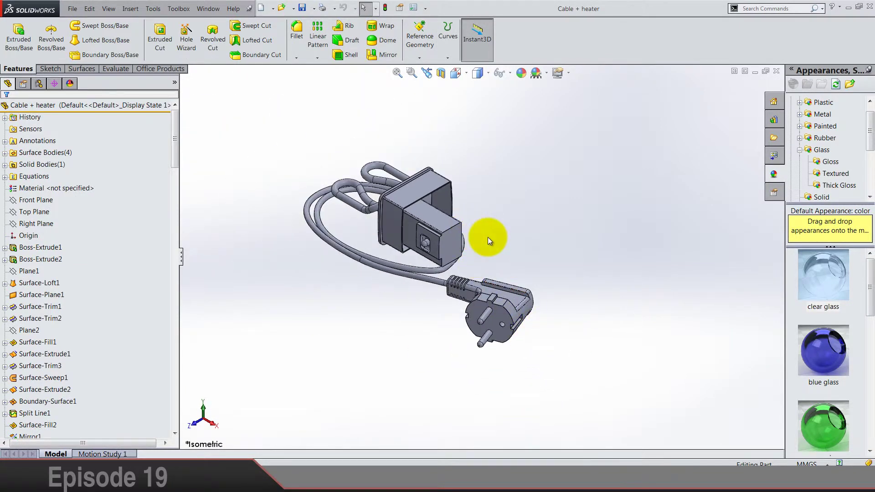
# - Apply the Rubber > Matte matte rubber appearance to the cable sweep and loft
pyautogui.click(393, 271)
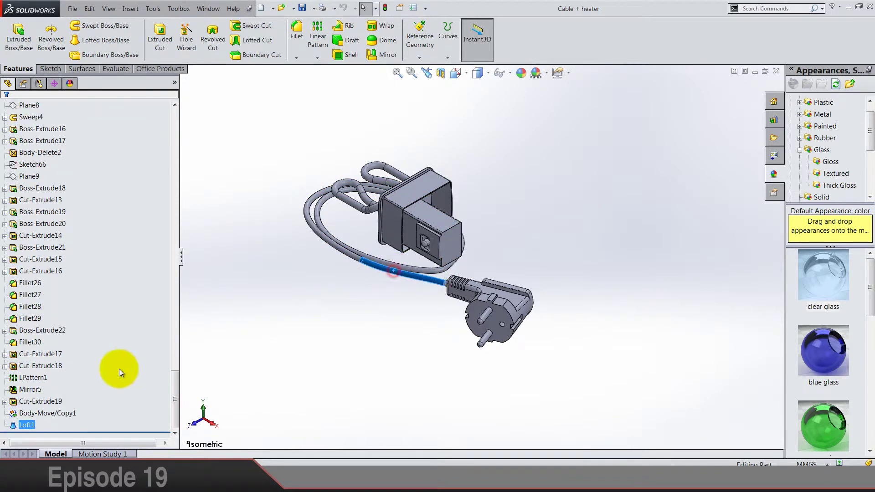
pyautogui.click(336, 247)
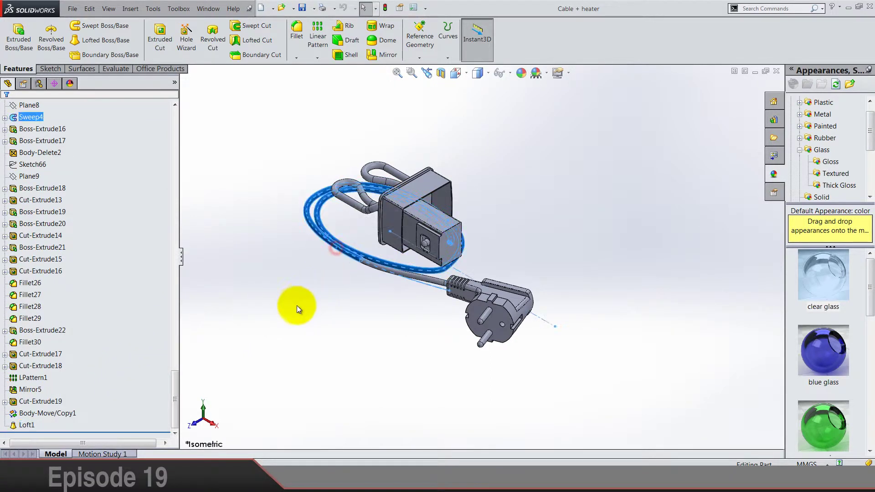
pyautogui.keyDown('ctrl'); pyautogui.click(413, 274); pyautogui.keyUp('ctrl')
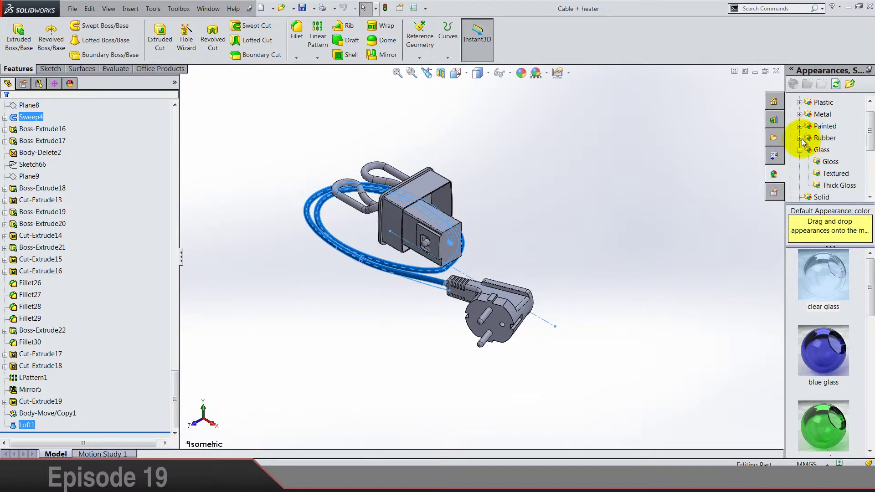
pyautogui.click(800, 149)
pyautogui.click(800, 138)
pyautogui.click(827, 151)
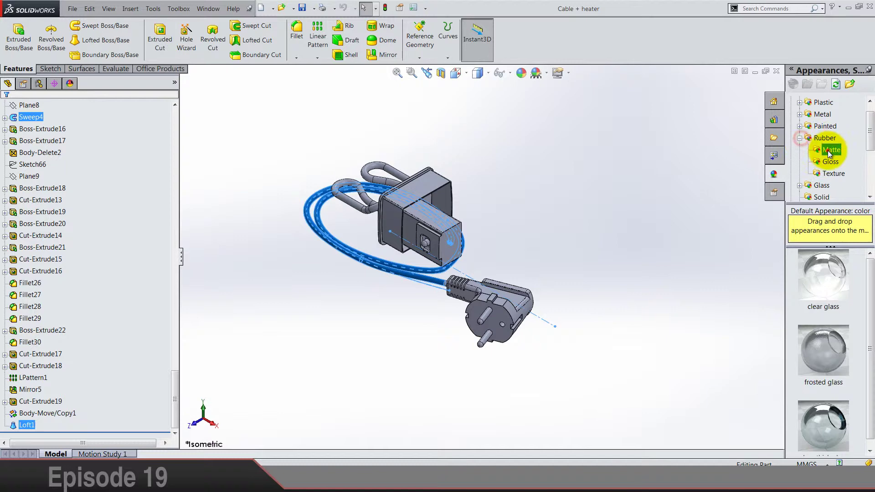
pyautogui.rightClick(815, 273)
pyautogui.click(824, 277)
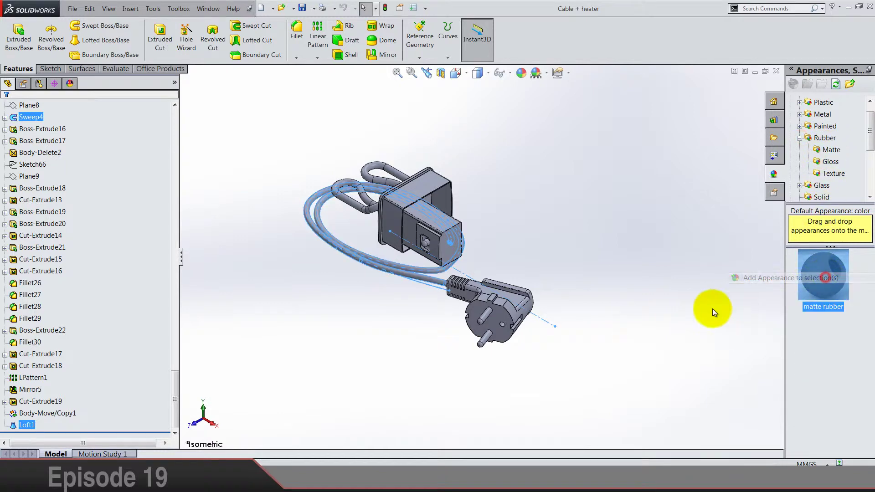
pyautogui.moveTo(586, 318); pyautogui.dragTo(511, 287, button='middle')
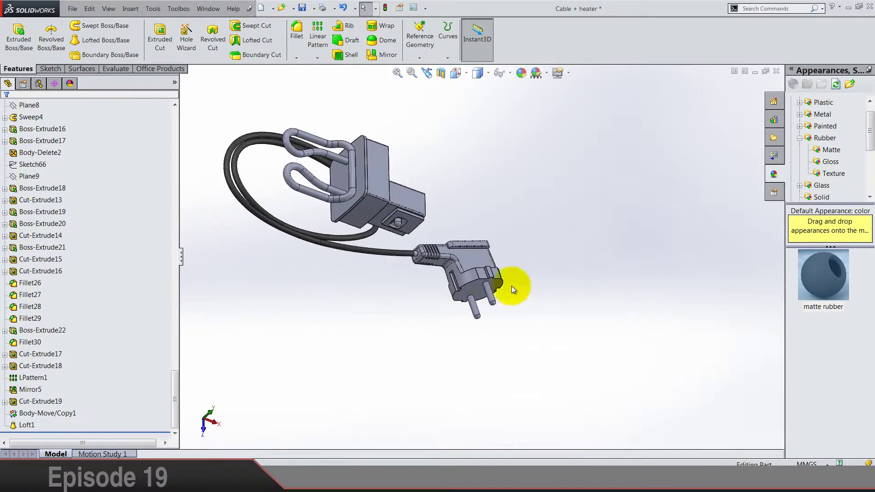
# - Check which features, Boss-Extrude18 through Boss-Extrude20, make up the plug body
pyautogui.scroll(-5, 448, 260)
pyautogui.scroll(-3, 455, 253)
pyautogui.click(496, 241)
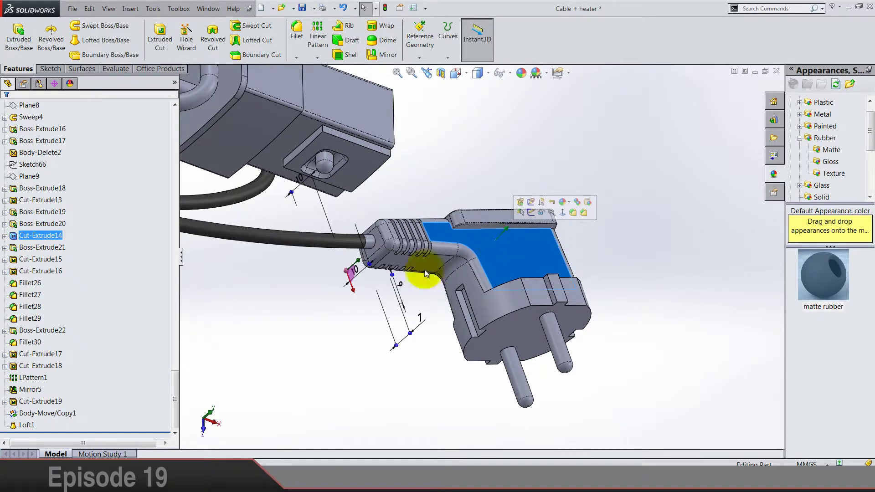
pyautogui.keyDown('ctrl'); pyautogui.click(68, 212); pyautogui.keyUp('ctrl')
pyautogui.click(72, 188)
pyautogui.keyDown('shift'); pyautogui.click(54, 271); pyautogui.keyUp('shift')
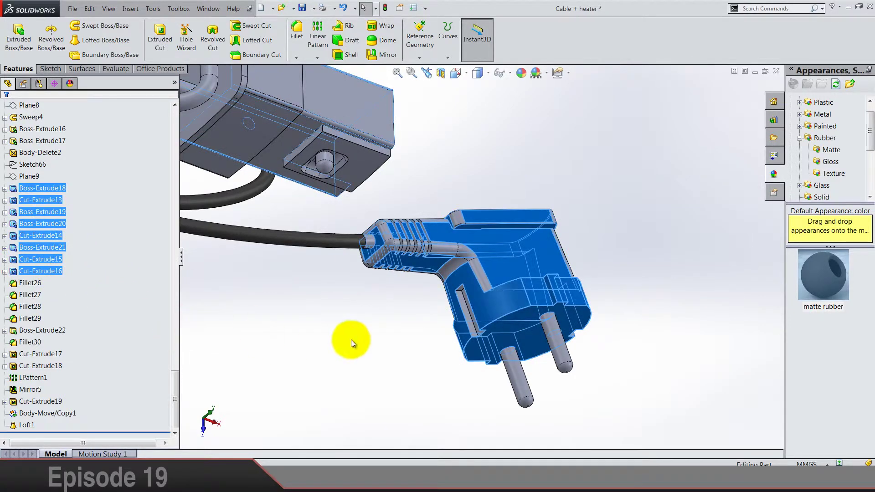
pyautogui.scroll(3, 488, 336)
pyautogui.scroll(-3, 512, 253)
pyautogui.click(290, 349)
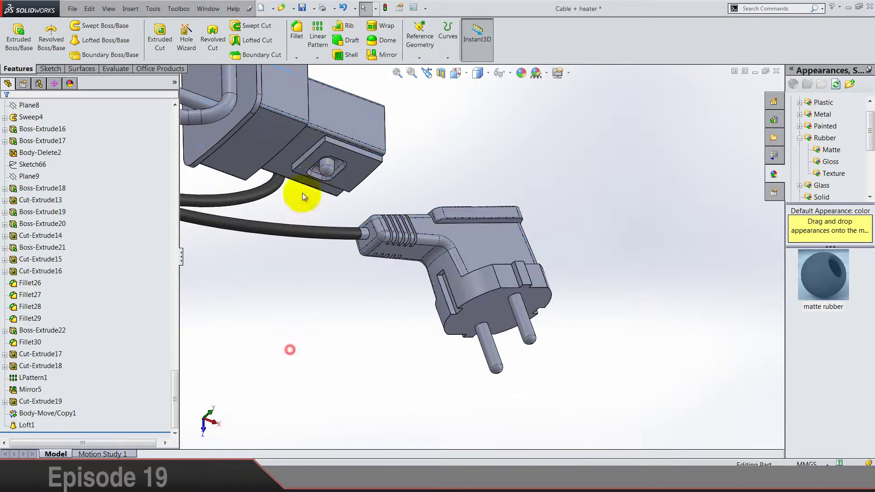
pyautogui.click(50, 188)
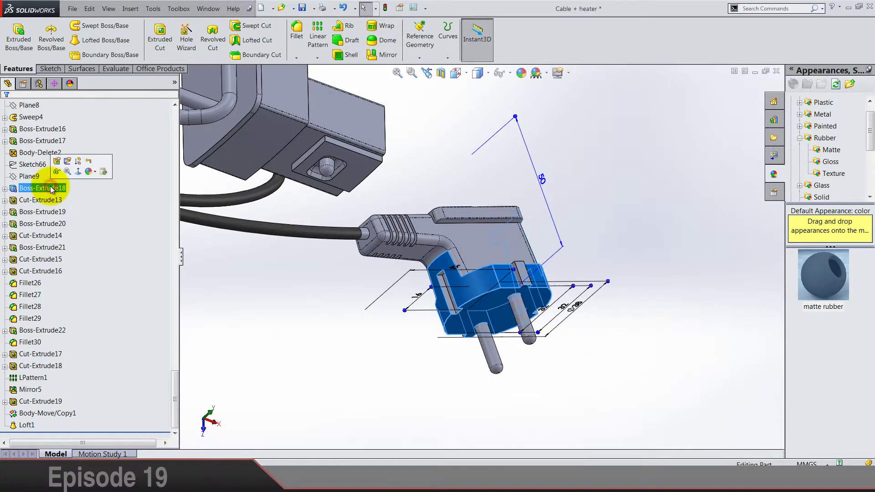
pyautogui.click(47, 200)
pyautogui.click(43, 212)
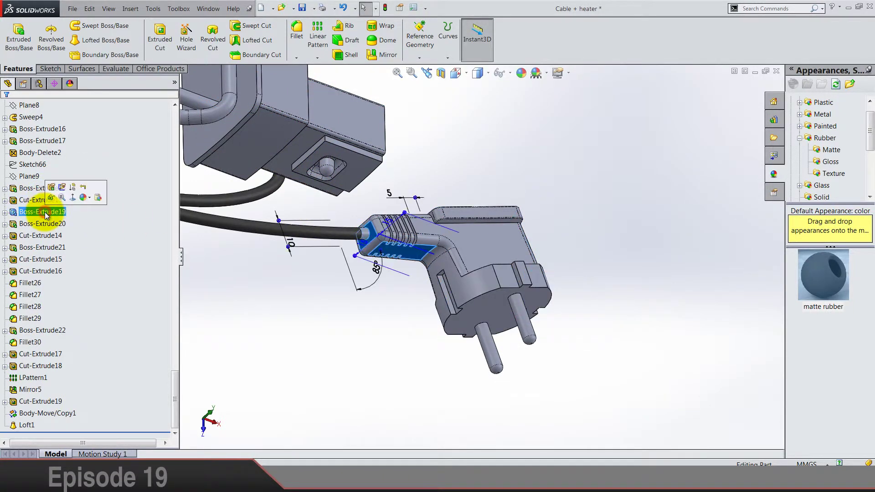
pyautogui.click(43, 223)
pyautogui.click(216, 265)
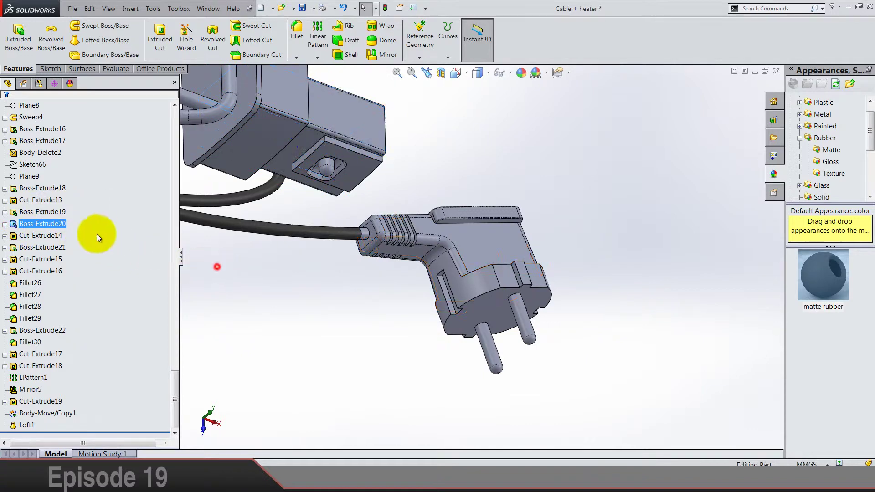
# - Apply matte rubber to plug features Boss-Extrude18 through Cut-Extrude16
pyautogui.moveTo(67, 235); pyautogui.dragTo(55, 273)
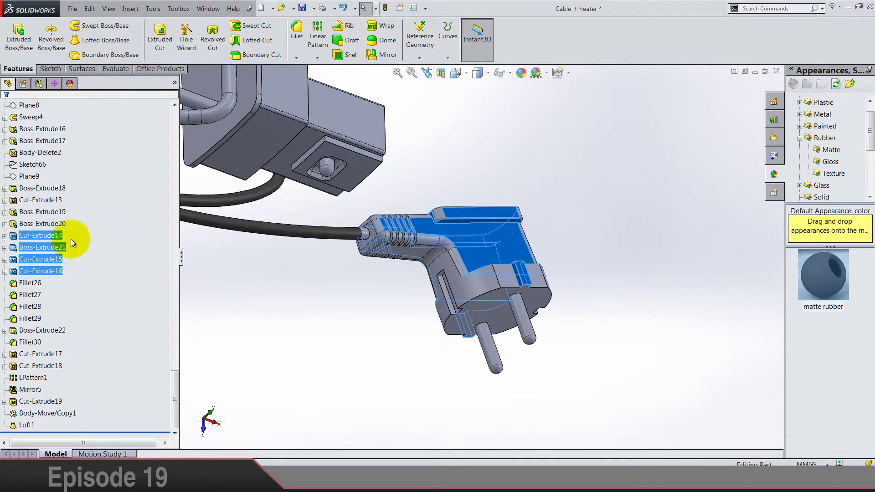
pyautogui.keyDown('ctrl'); pyautogui.moveTo(56, 210); pyautogui.dragTo(57, 210); pyautogui.keyUp('ctrl')
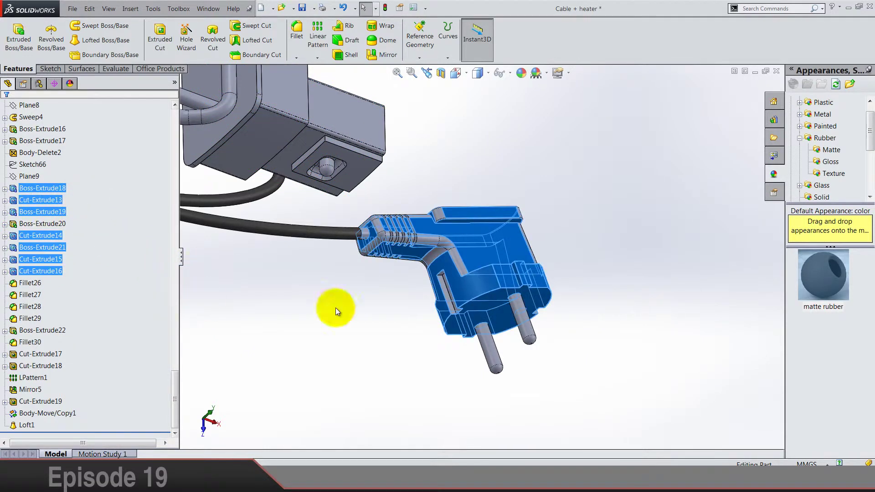
pyautogui.rightClick(826, 266)
pyautogui.click(826, 270)
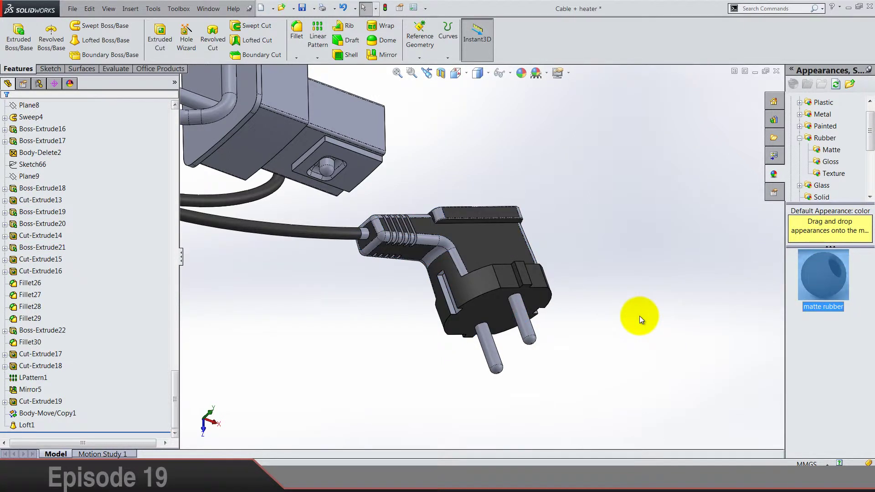
pyautogui.click(640, 316)
# - Apply matte rubber to the remaining plug body features, Boss-Extrude20 down to Loft1
pyautogui.click(19, 319)
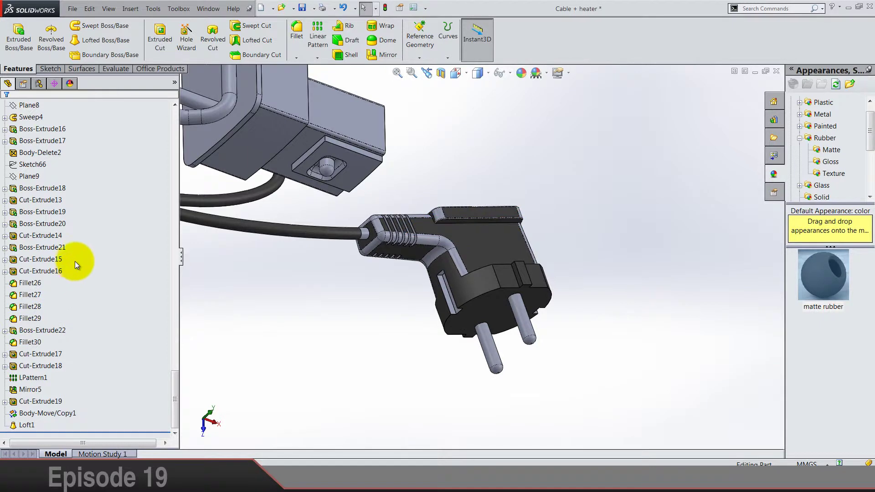
pyautogui.click(46, 259)
pyautogui.keyDown('shift'); pyautogui.click(48, 331); pyautogui.keyUp('shift')
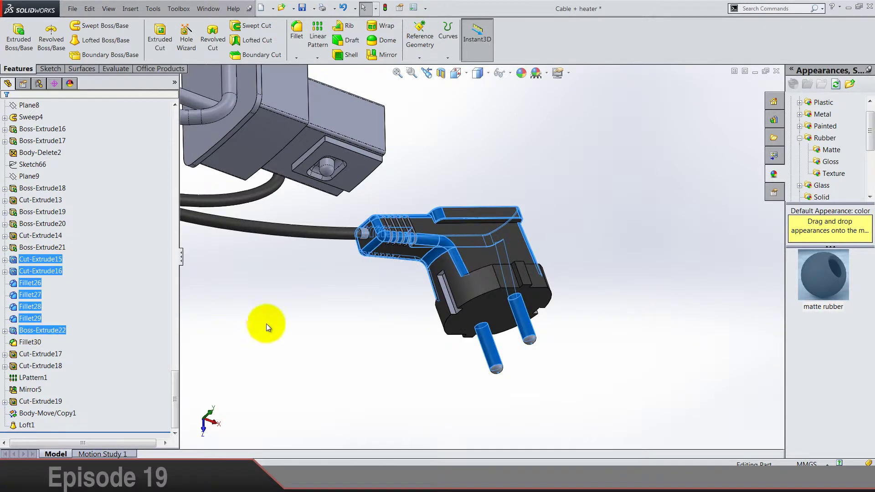
pyautogui.click(53, 319)
pyautogui.keyDown('shift'); pyautogui.click(41, 224); pyautogui.keyUp('shift')
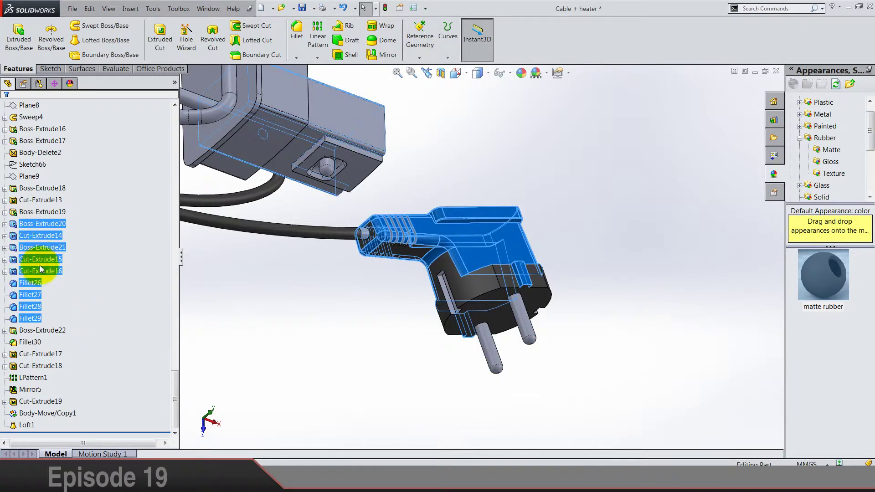
pyautogui.click(230, 287)
pyautogui.moveTo(56, 265); pyautogui.dragTo(31, 322)
pyautogui.rightClick(822, 282)
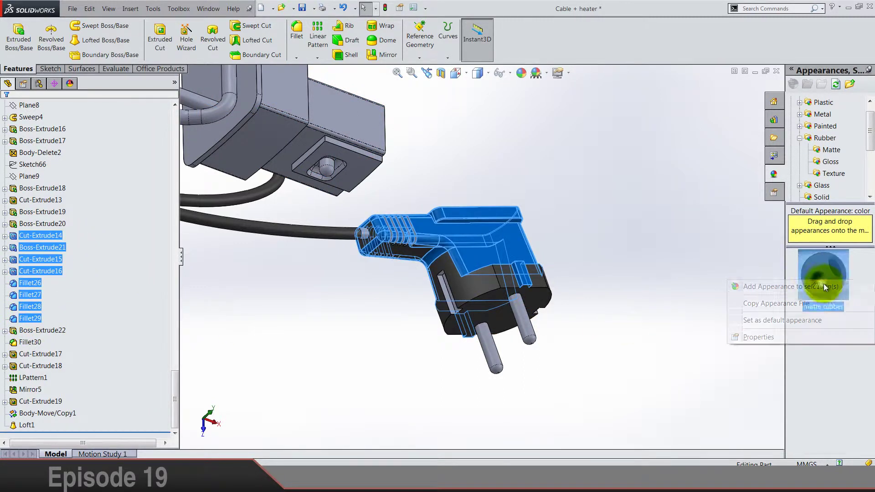
pyautogui.click(824, 284)
pyautogui.moveTo(67, 340); pyautogui.dragTo(19, 432)
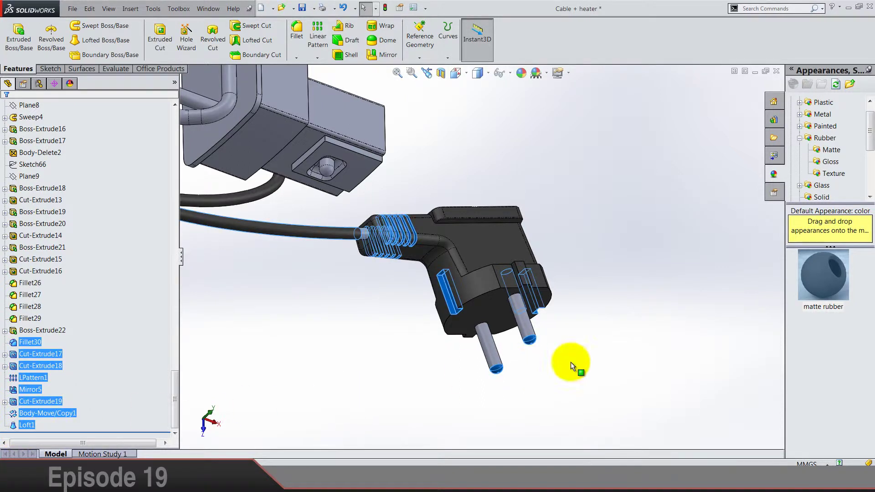
pyautogui.click(827, 266)
# - Reapply the matte rubber appearance to the cable body
pyautogui.click(676, 303)
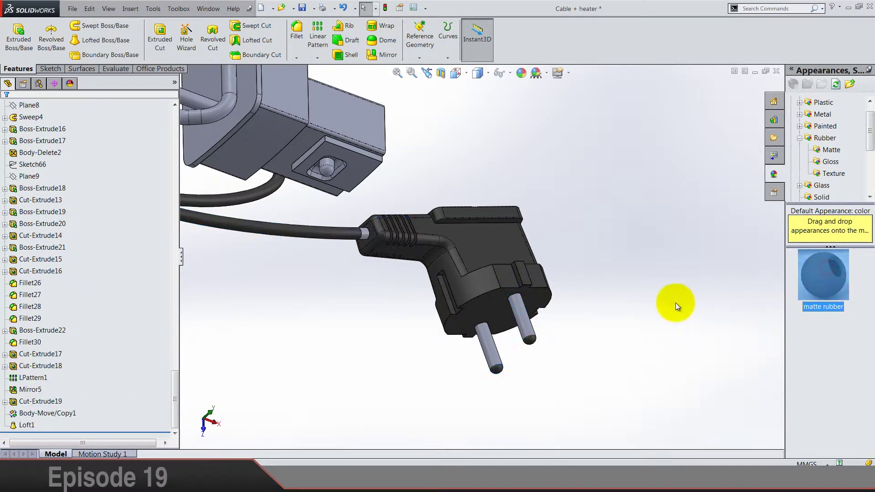
pyautogui.click(362, 238)
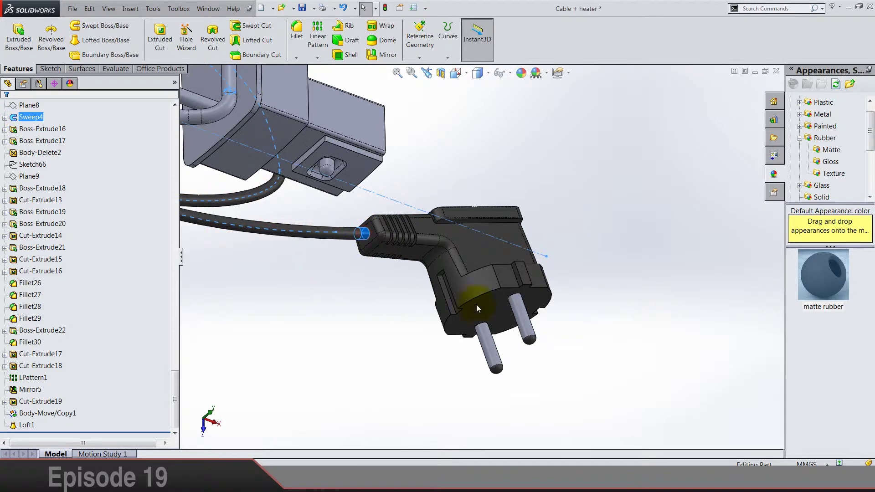
pyautogui.rightClick(815, 258)
pyautogui.click(795, 265)
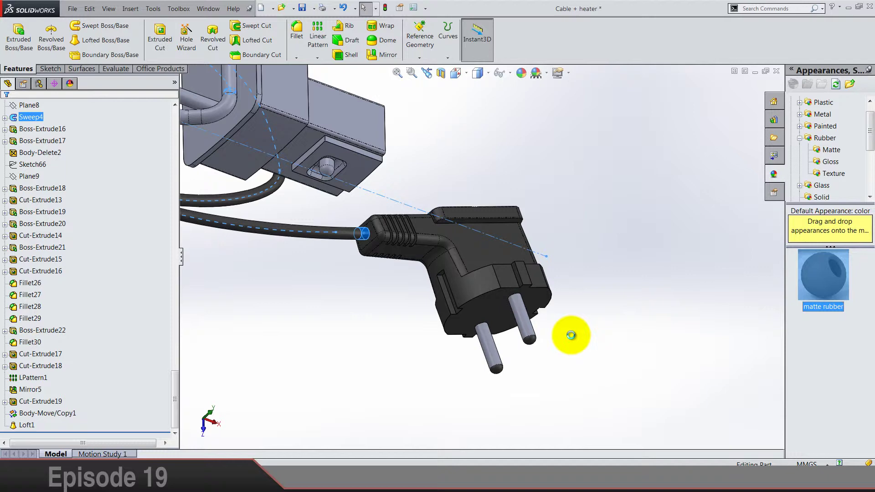
pyautogui.click(571, 335)
pyautogui.press('Left')
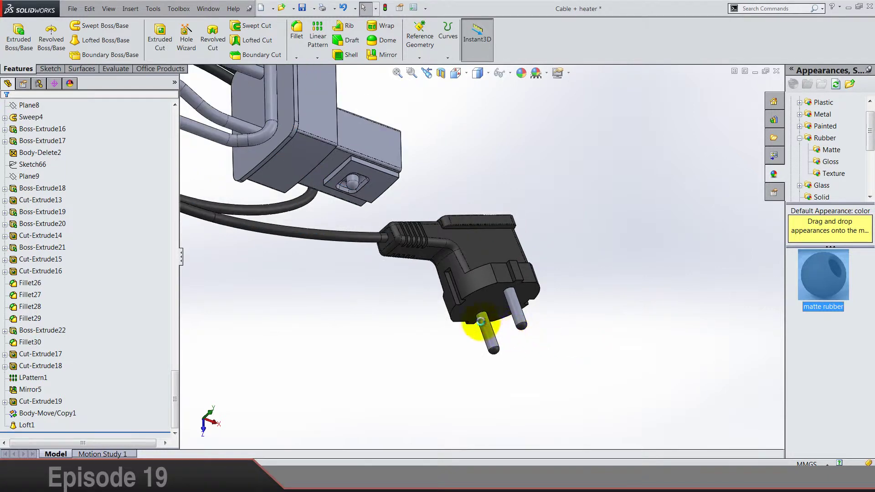
# - Remove matte rubber from both pins' rounded tips so they show grey
pyautogui.press('f')
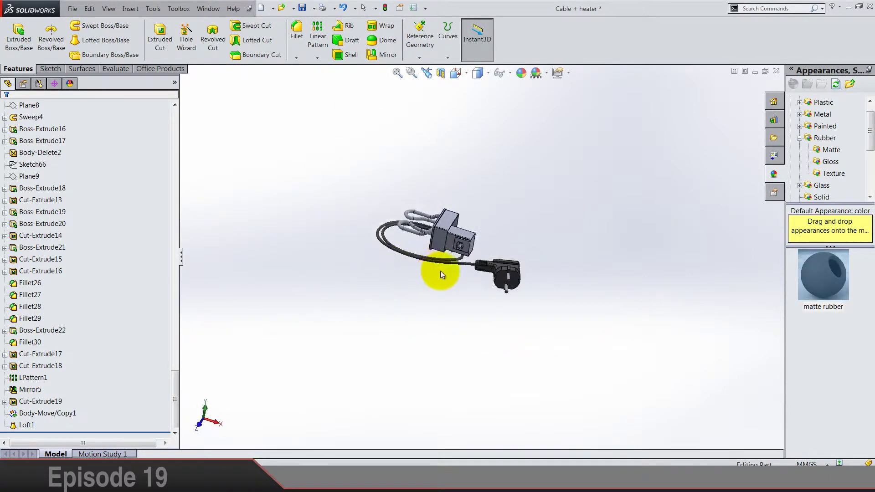
pyautogui.scroll(-10, 647, 319)
pyautogui.scroll(-3, 646, 328)
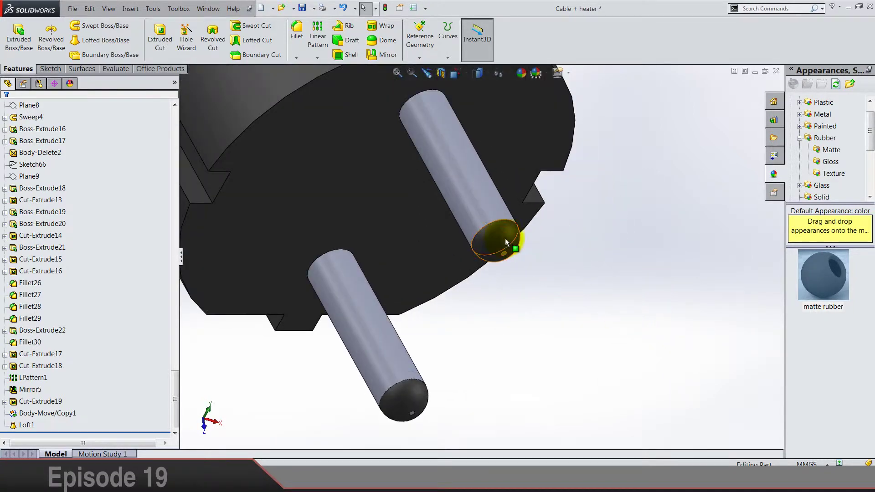
pyautogui.click(504, 238)
pyautogui.click(412, 394)
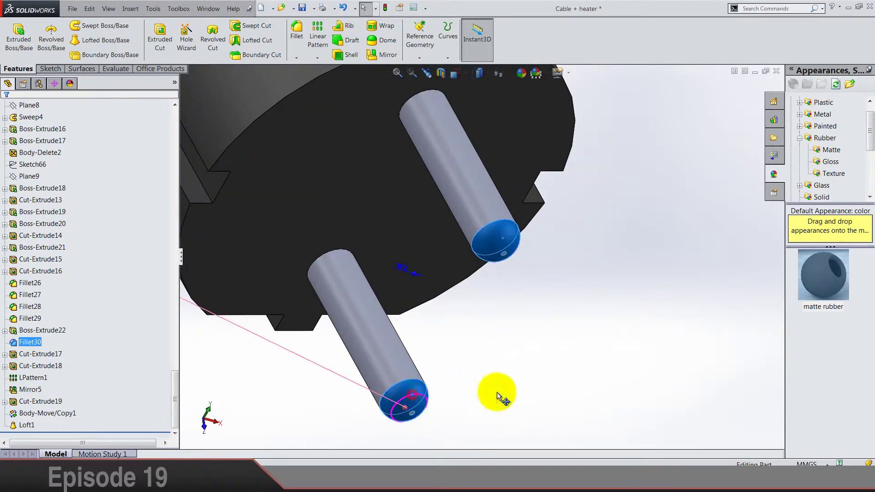
pyautogui.rightClick(509, 232)
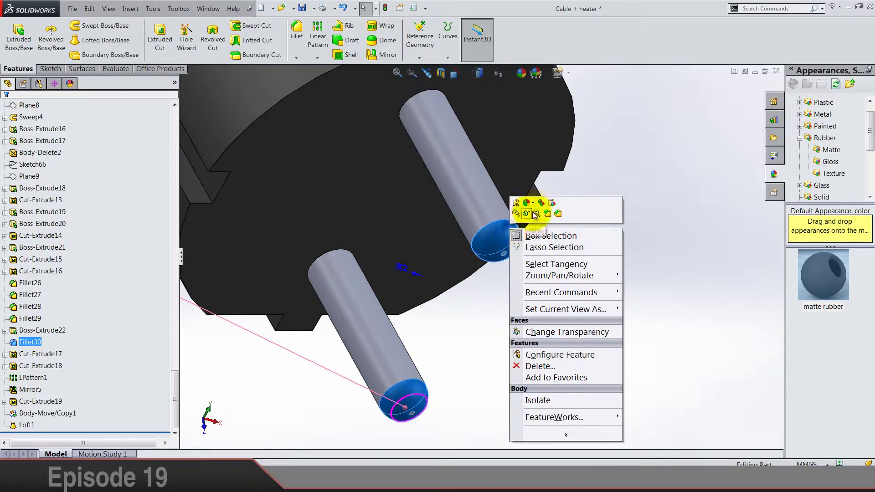
pyautogui.click(529, 204)
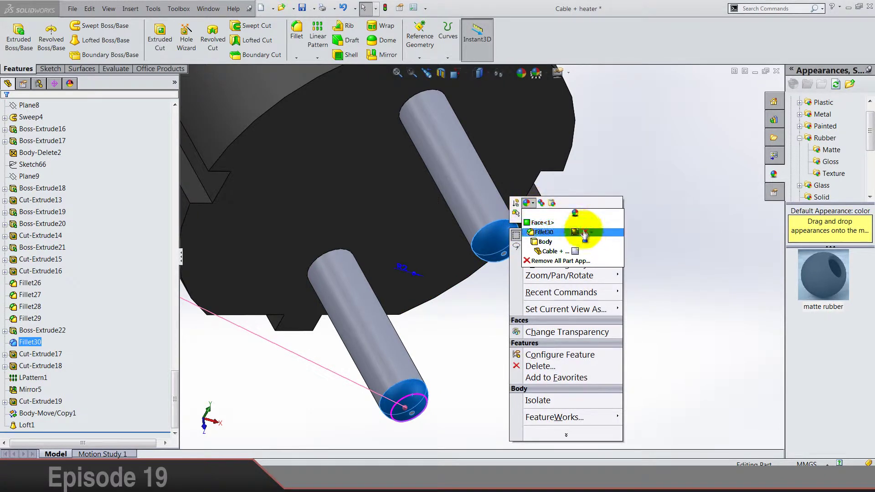
pyautogui.click(584, 233)
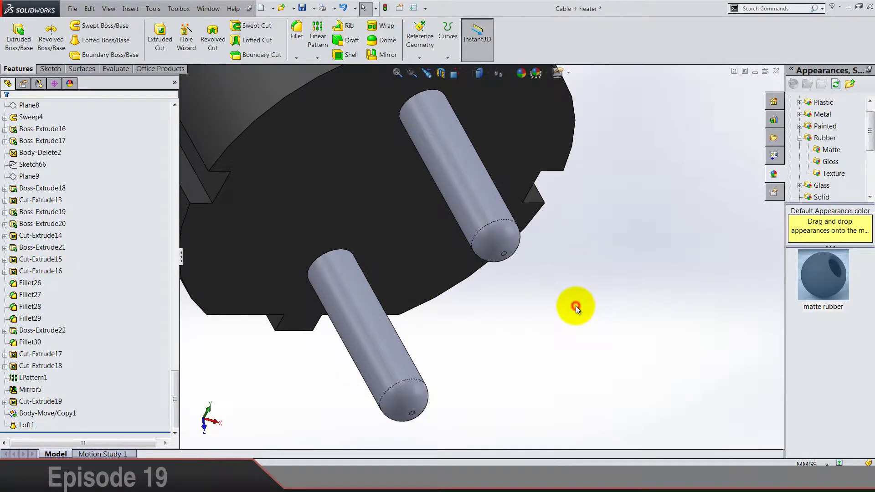
pyautogui.moveTo(575, 305); pyautogui.dragTo(501, 306, button='middle')
# - Apply polished steel to the plug-front pocket and hole from Cut-Extrude17
pyautogui.scroll(-5, 448, 230)
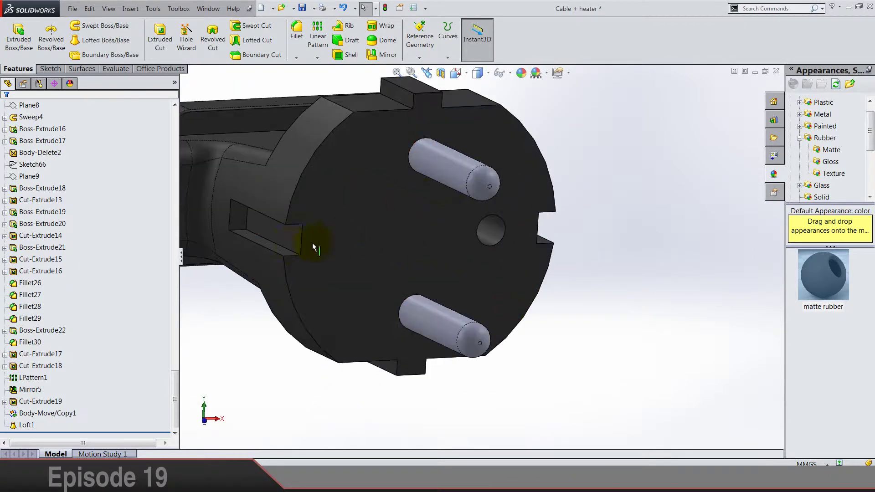
pyautogui.click(279, 245)
pyautogui.click(51, 353)
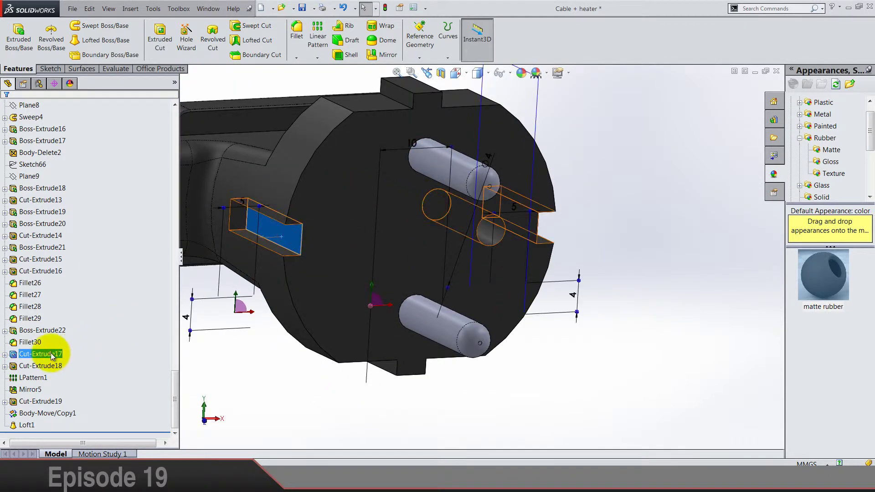
pyautogui.click(816, 114)
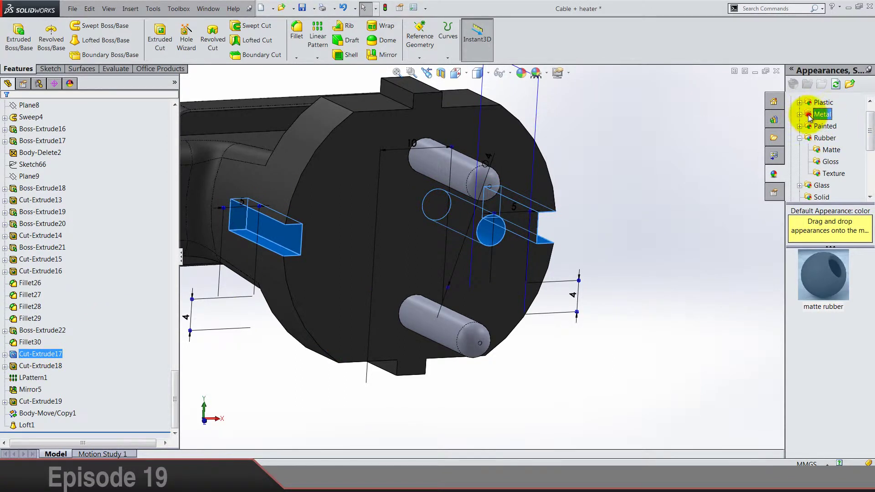
pyautogui.rightClick(830, 279)
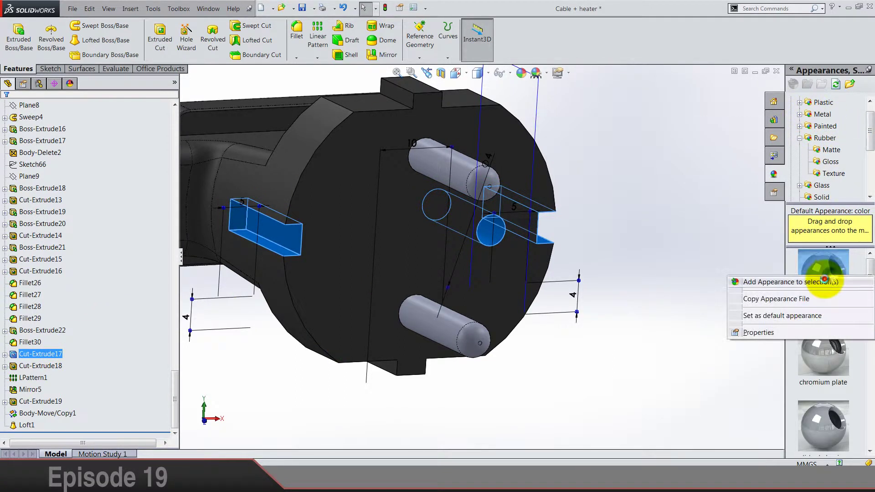
pyautogui.click(695, 297)
pyautogui.moveTo(655, 272); pyautogui.dragTo(445, 196, button='middle')
# - Apply the Lights > Red LED appearance to the cylinder boss in the switch recess
pyautogui.scroll(-6, 449, 241)
pyautogui.scroll(-3, 455, 235)
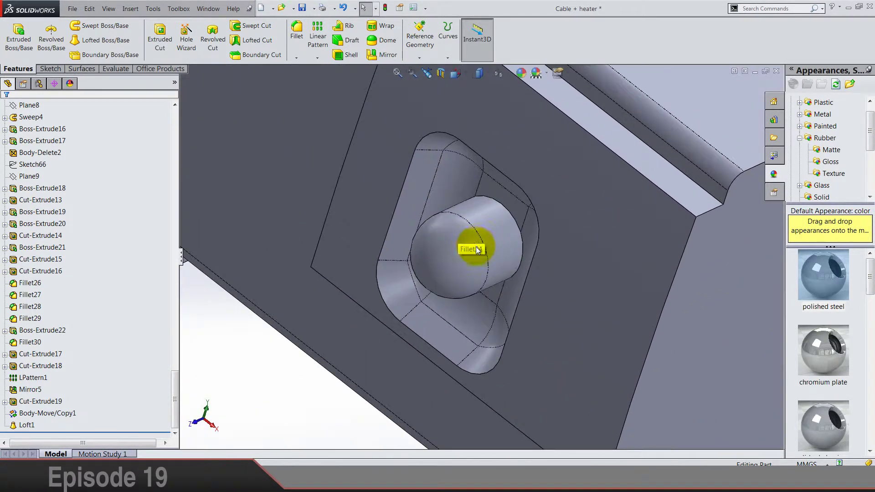
pyautogui.doubleClick(494, 234)
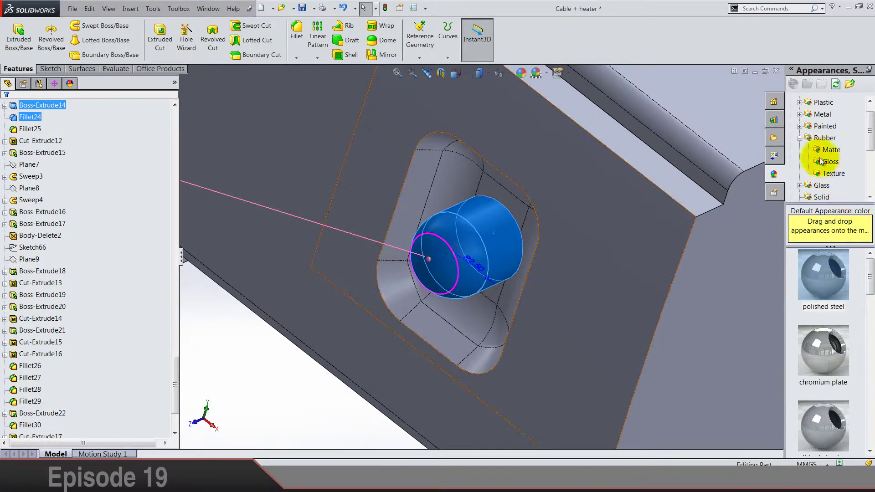
pyautogui.click(809, 115)
pyautogui.click(799, 138)
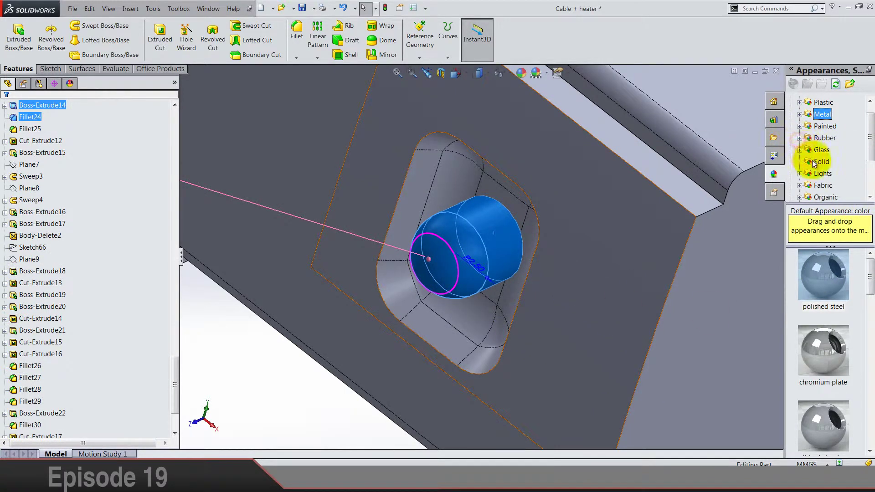
pyautogui.click(823, 173)
pyautogui.rightClick(832, 268)
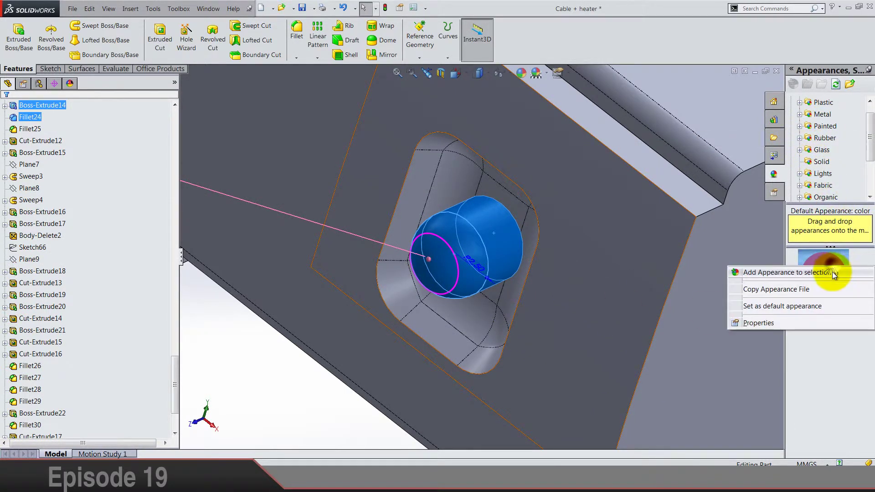
pyautogui.click(832, 271)
pyautogui.scroll(5, 616, 301)
pyautogui.scroll(5, 622, 306)
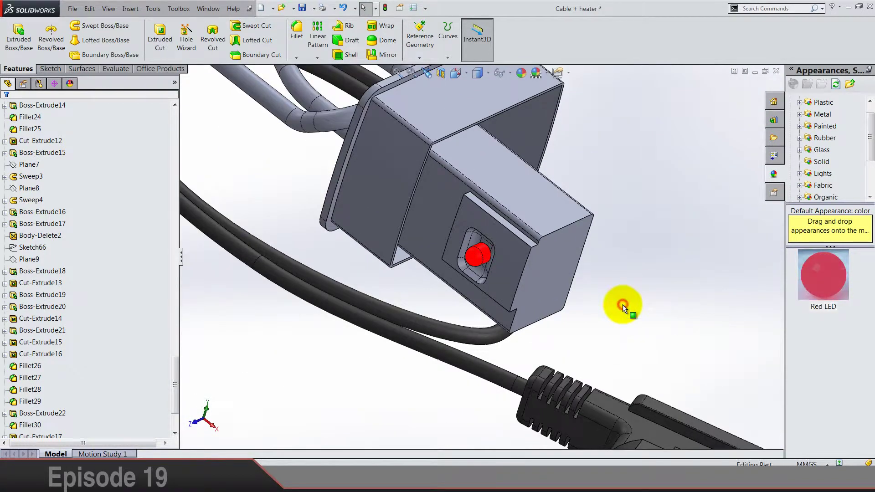
# - Select two heater tube segments on the Cable + heater model
pyautogui.moveTo(622, 305); pyautogui.dragTo(483, 260, button='middle')
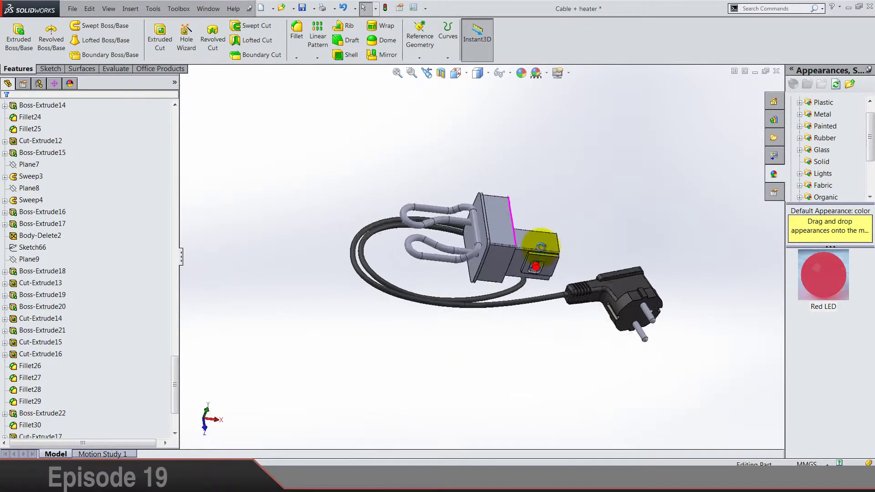
pyautogui.scroll(-5, 457, 204)
pyautogui.click(469, 238)
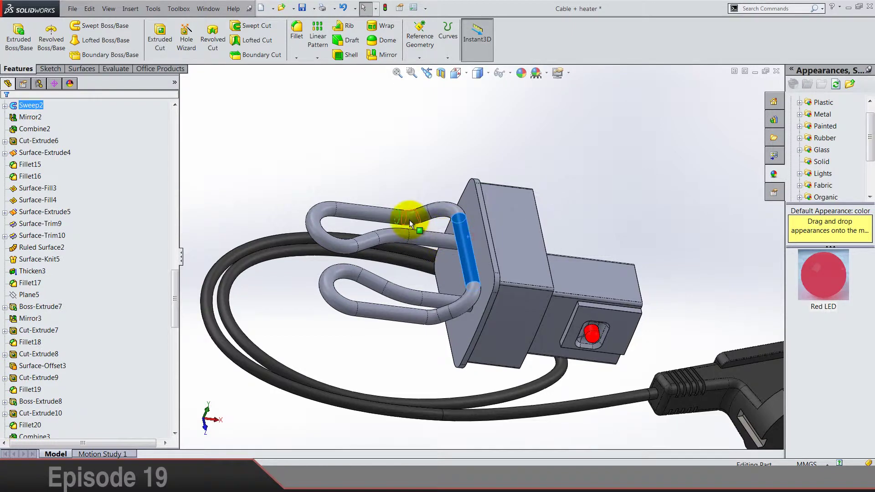
pyautogui.keyDown('ctrl'); pyautogui.click(383, 213); pyautogui.keyUp('ctrl')
pyautogui.scroll(2, 113, 146)
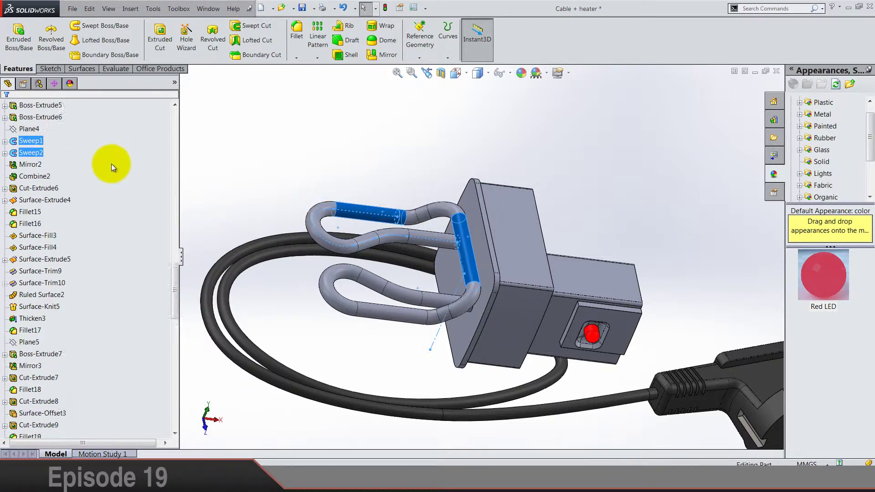
# - Apply yellow high gloss plastic to the Sweep1, Sweep2, Mirror2 and Combine2 heater coils
pyautogui.keyDown('shift'); pyautogui.click(34, 212); pyautogui.keyUp('shift')
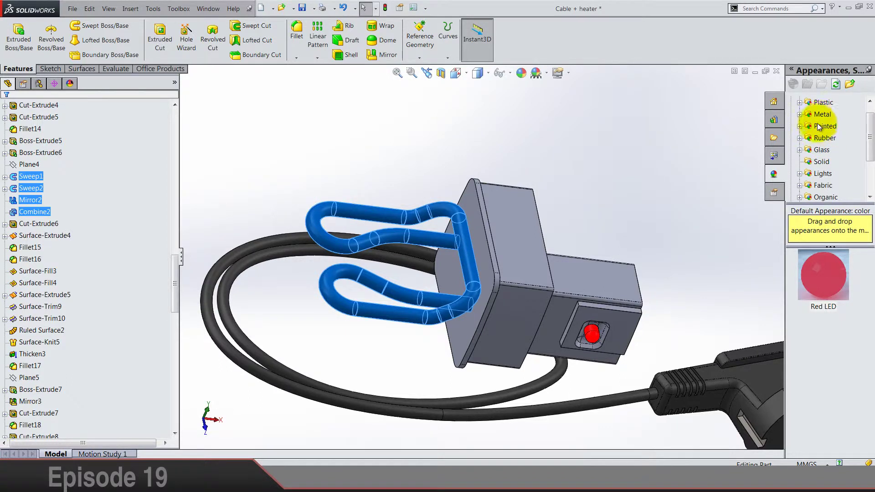
pyautogui.scroll(1, 812, 118)
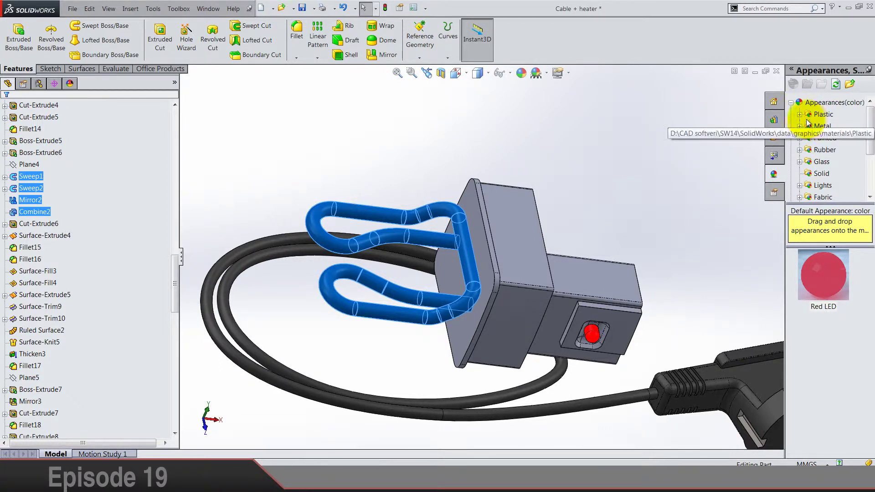
pyautogui.click(800, 113)
pyautogui.click(826, 116)
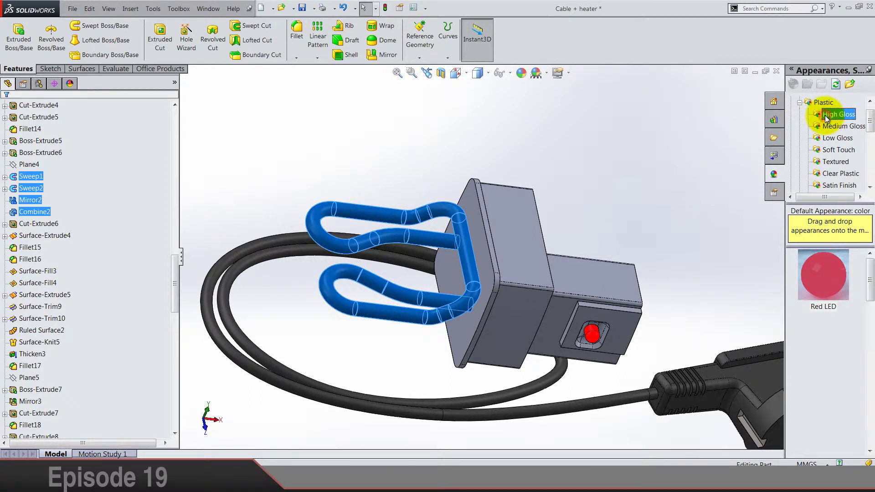
pyautogui.scroll(-2, 827, 325)
pyautogui.moveTo(827, 324)
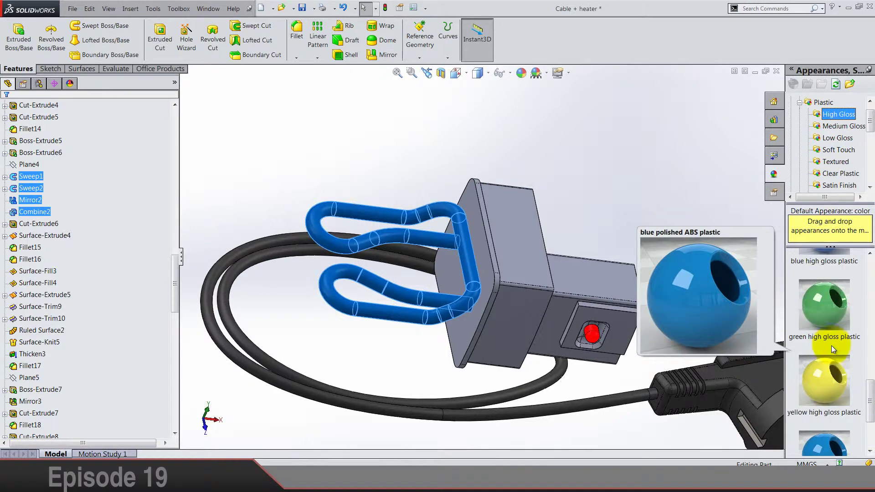
pyautogui.rightClick(832, 366)
pyautogui.click(835, 370)
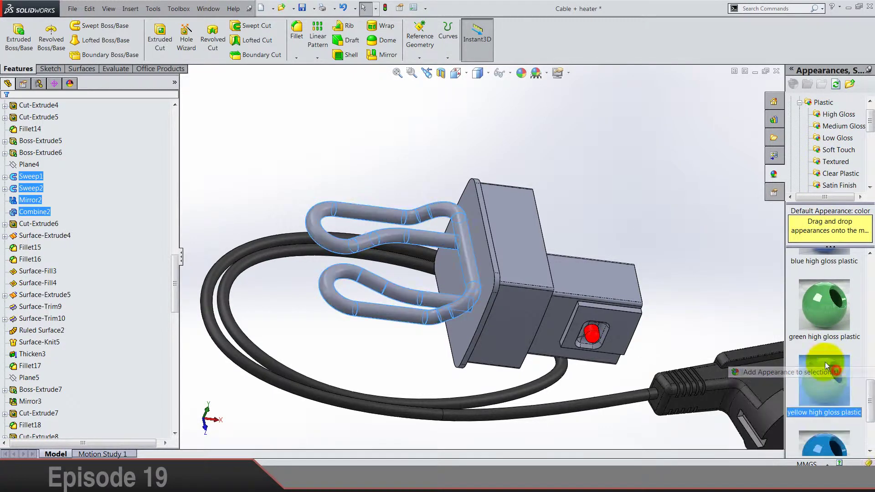
pyautogui.moveTo(622, 244); pyautogui.dragTo(529, 191, button='middle')
pyautogui.moveTo(615, 272); pyautogui.dragTo(537, 232, button='middle')
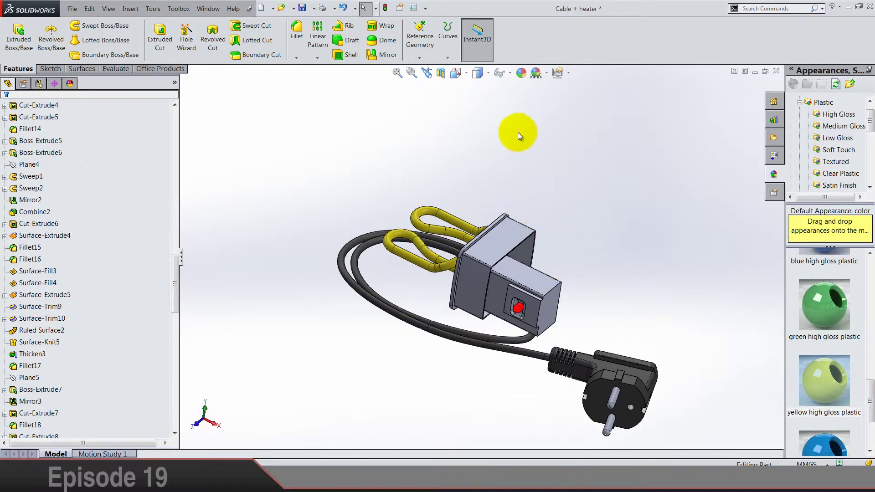
# - Turn the part to isometric view and zoom in low on the heater box housing
pyautogui.click(470, 78)
pyautogui.click(517, 104)
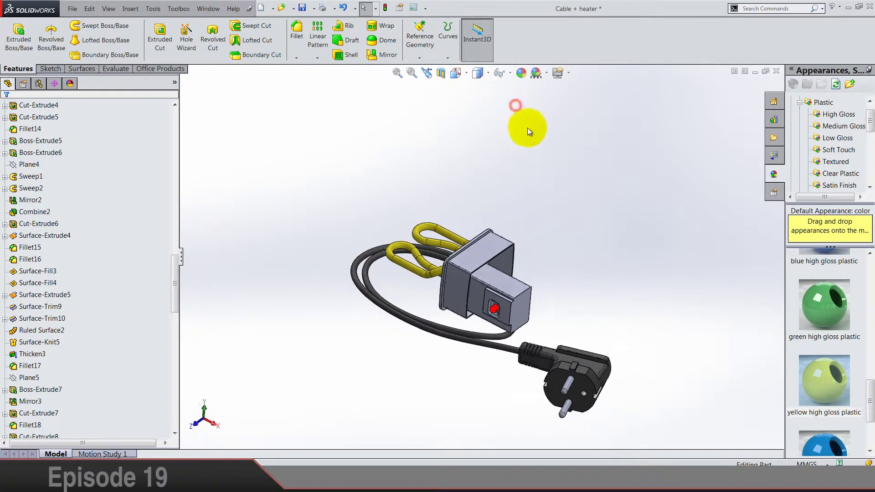
pyautogui.scroll(3, 571, 214)
pyautogui.moveTo(567, 215); pyautogui.dragTo(401, 240, button='middle')
pyautogui.scroll(2, 395, 231)
pyautogui.click(395, 231)
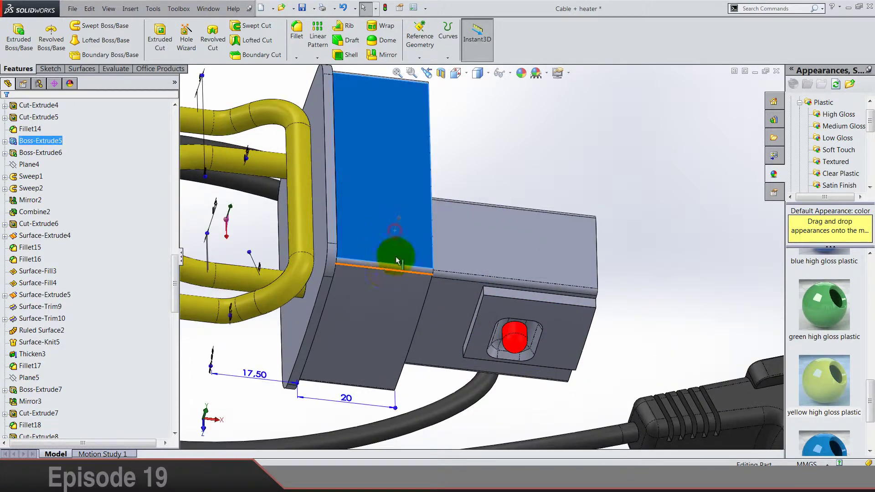
# - Apply polished steel to the Boss-Extrude5 and Boss-Extrude6 housing features
pyautogui.click(40, 140)
pyautogui.keyDown('ctrl'); pyautogui.click(40, 154); pyautogui.keyUp('ctrl')
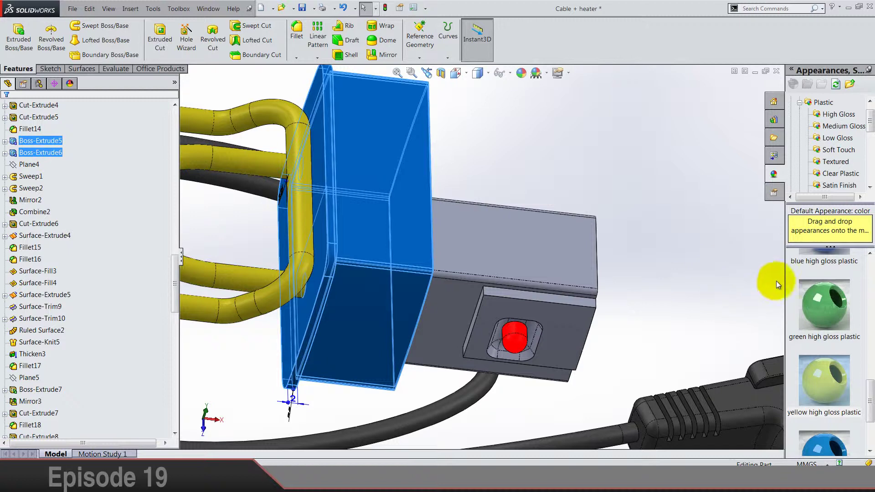
pyautogui.scroll(5, 820, 297)
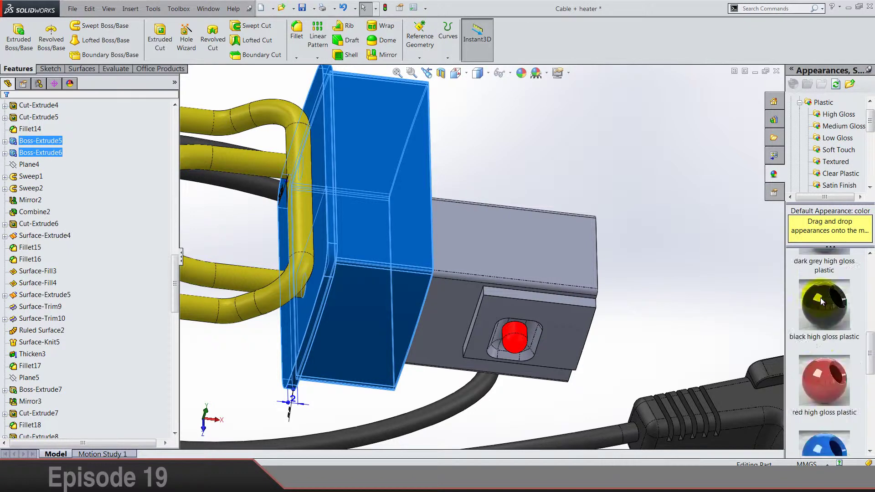
pyautogui.click(800, 104)
pyautogui.click(804, 114)
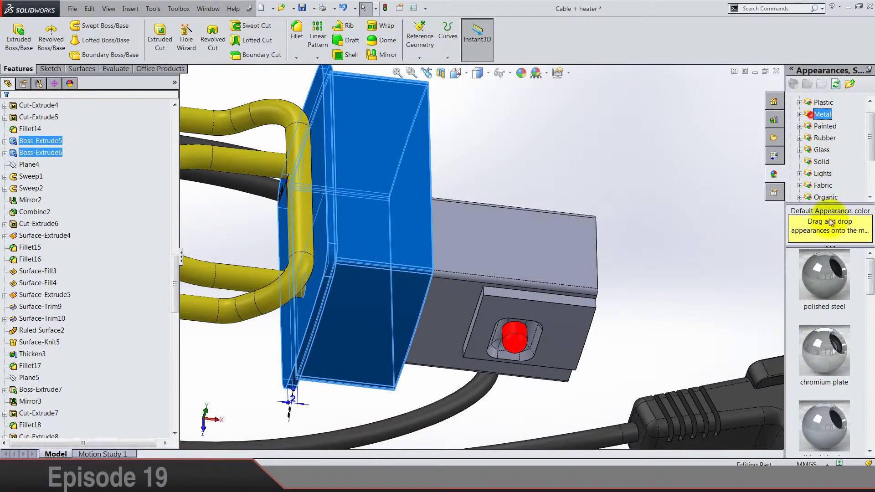
pyautogui.rightClick(825, 273)
pyautogui.click(802, 279)
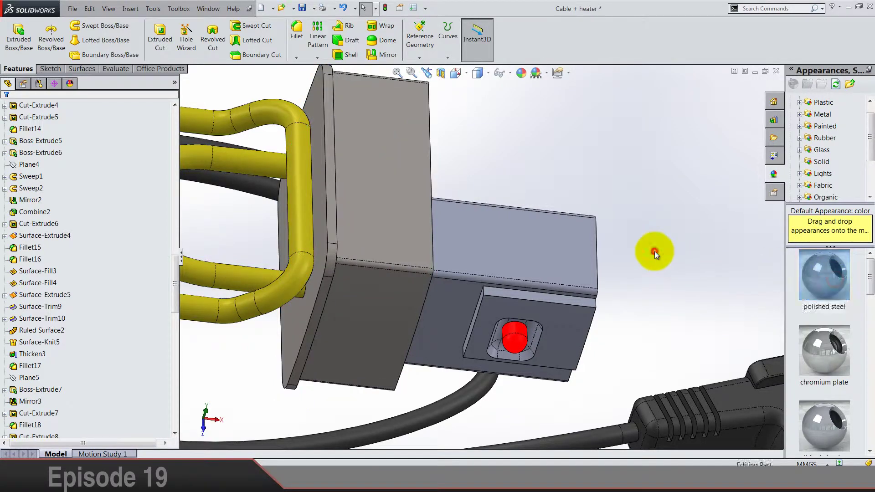
pyautogui.press('f')
pyautogui.moveTo(605, 269); pyautogui.dragTo(592, 242, button='middle')
# - Turn the switch box face-on and select the faces inside the LED recess
pyautogui.scroll(-5, 493, 319)
pyautogui.scroll(-5, 349, 292)
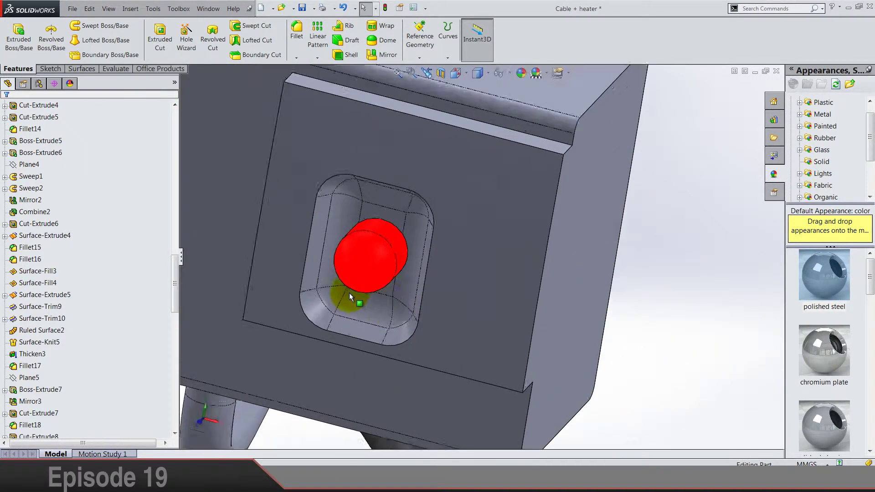
pyautogui.click(408, 312)
pyautogui.scroll(5, 459, 306)
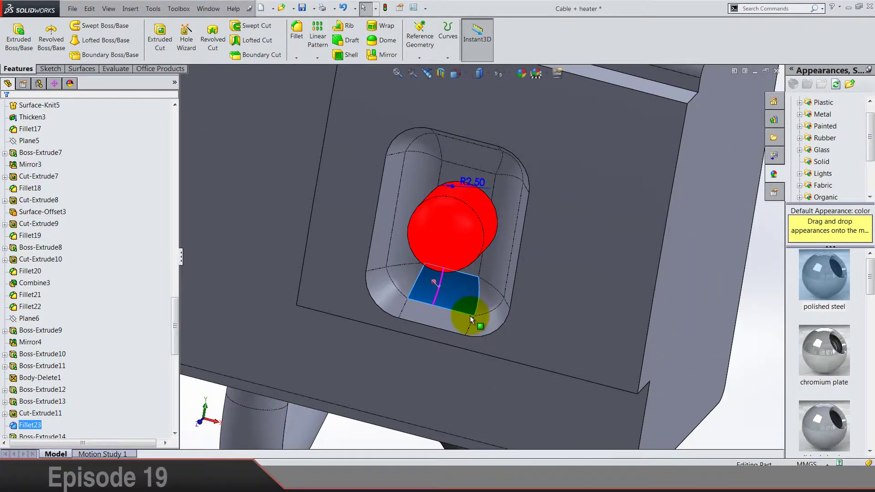
pyautogui.scroll(5, 458, 300)
pyautogui.moveTo(457, 300); pyautogui.dragTo(469, 290, button='middle')
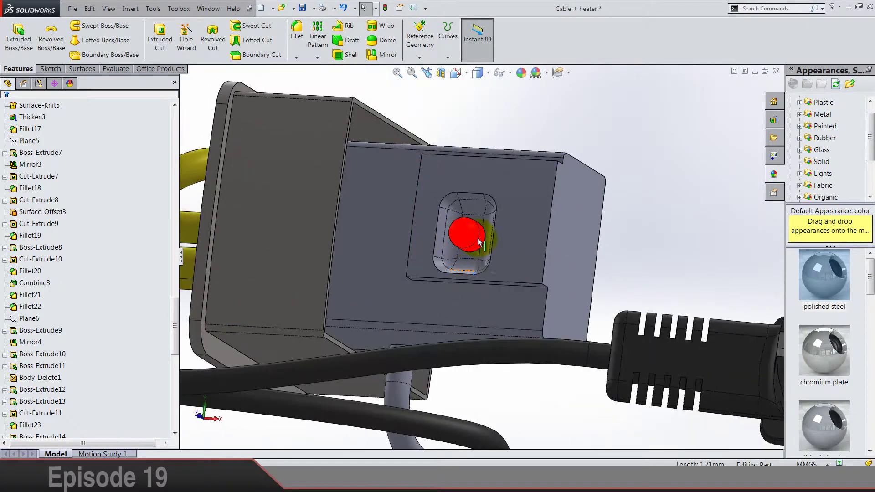
pyautogui.scroll(-5, 470, 291)
pyautogui.click(459, 276)
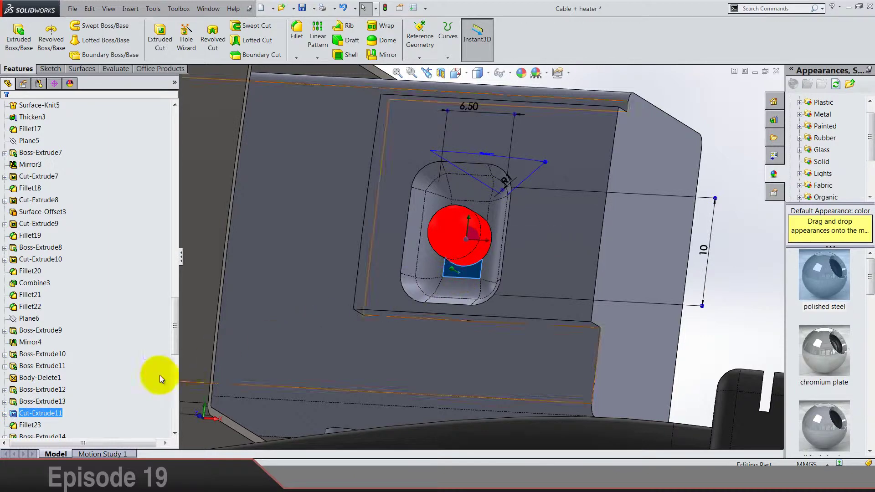
# - Apply chromium plate to Cut-Extrude11 and Fillet23 around the red LED
pyautogui.click(50, 413)
pyautogui.keyDown('ctrl'); pyautogui.click(28, 425); pyautogui.keyUp('ctrl')
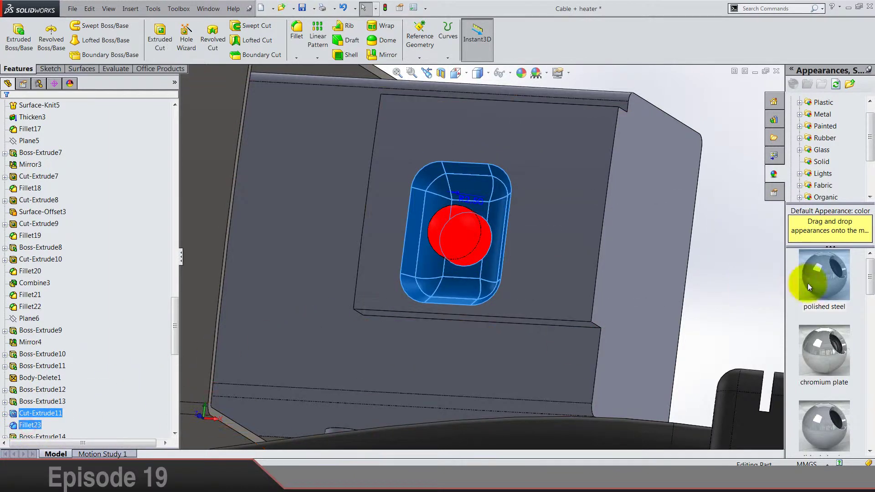
pyautogui.scroll(-3, 829, 337)
pyautogui.scroll(3, 828, 336)
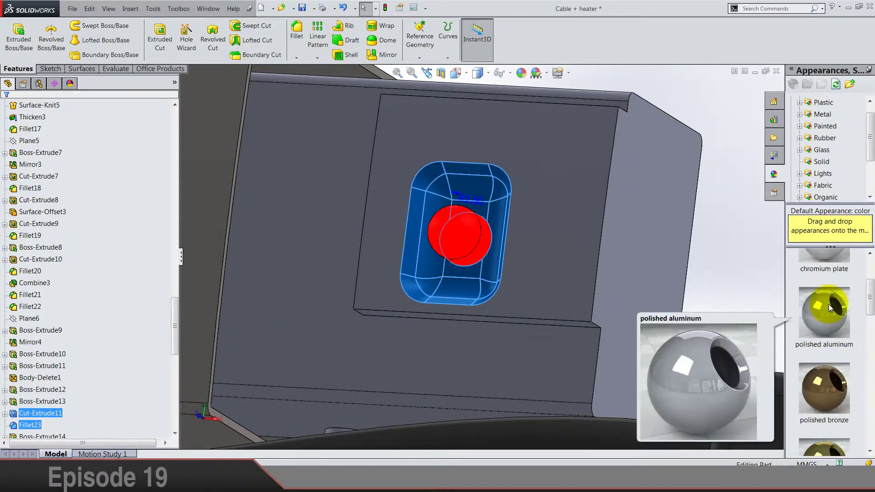
pyautogui.rightClick(826, 337)
pyautogui.click(826, 337)
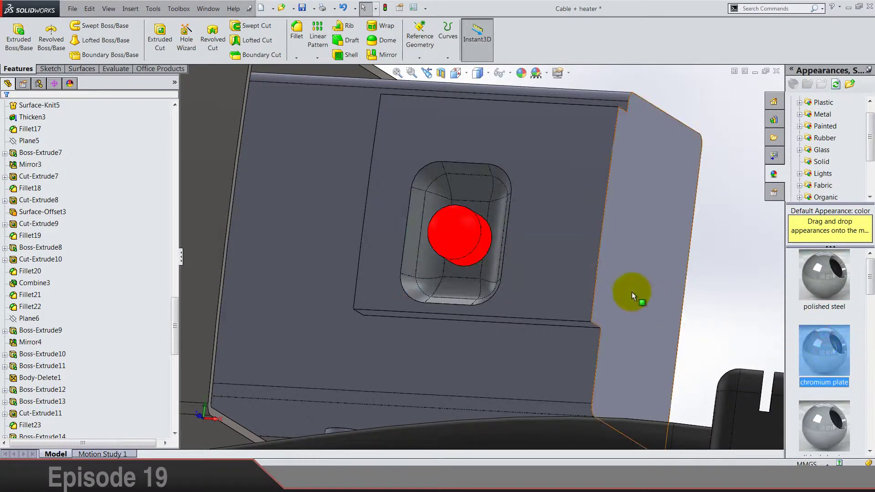
pyautogui.scroll(3, 525, 270)
# - Give the Sweep3 cord tube under the housing a matte rubber appearance
pyautogui.scroll(3, 487, 317)
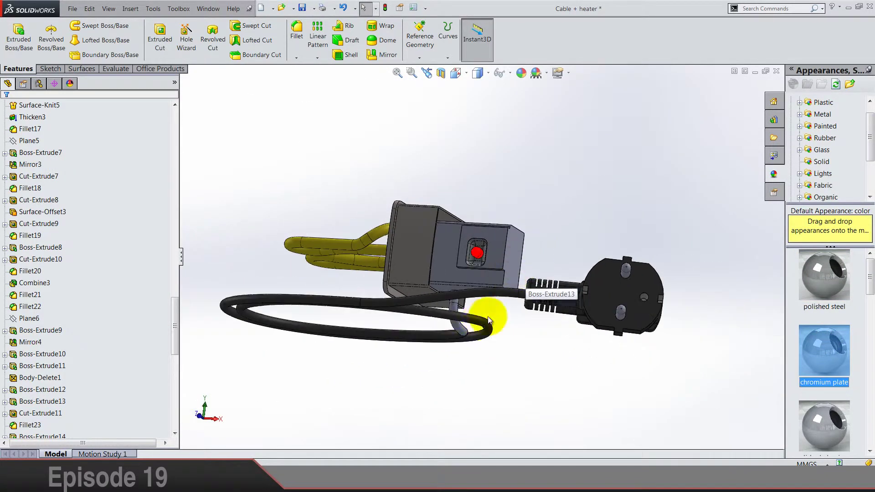
pyautogui.scroll(-5, 439, 297)
pyautogui.moveTo(466, 321); pyautogui.dragTo(476, 224, button='middle')
pyautogui.click(449, 222)
pyautogui.keyDown('ctrl'); pyautogui.click(455, 254); pyautogui.keyUp('ctrl')
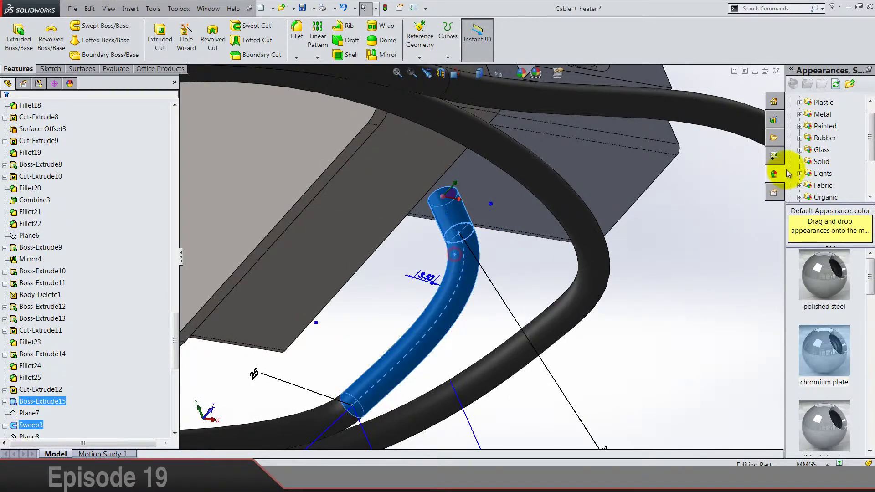
pyautogui.click(824, 138)
pyautogui.rightClick(830, 270)
pyautogui.click(835, 272)
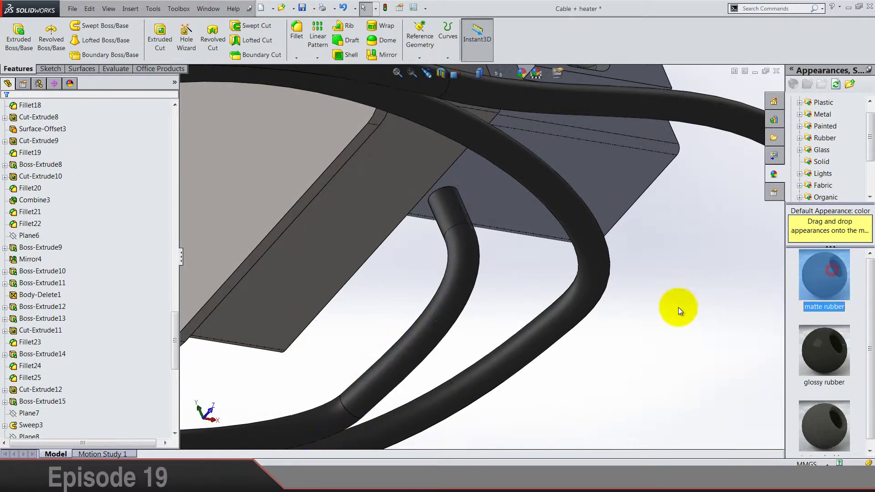
# - Show the part in isometric view and unpin and collapse the appearances panel
pyautogui.scroll(2, 415, 223)
pyautogui.scroll(3, 411, 220)
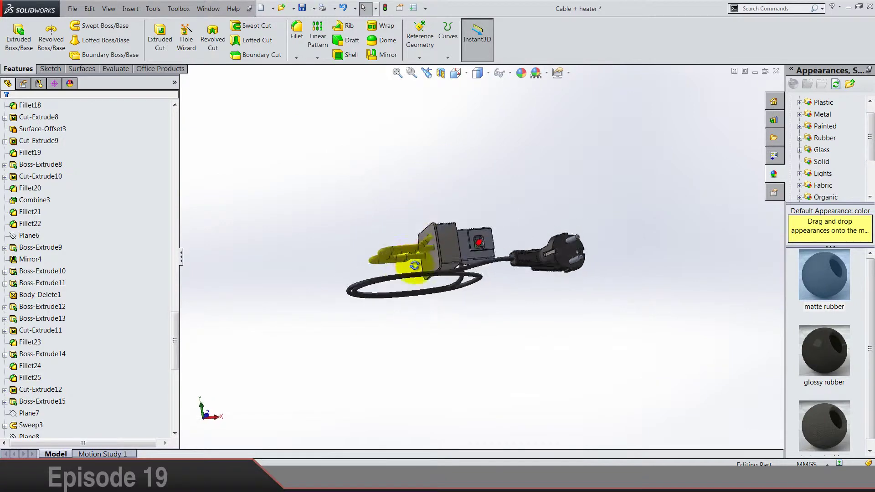
pyautogui.moveTo(430, 336); pyautogui.dragTo(423, 306, button='middle')
pyautogui.click(457, 75)
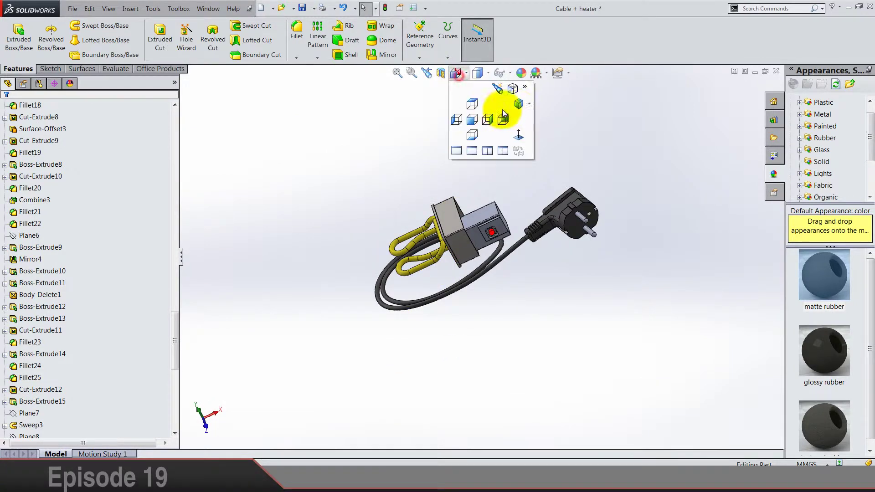
pyautogui.click(519, 106)
pyautogui.click(869, 69)
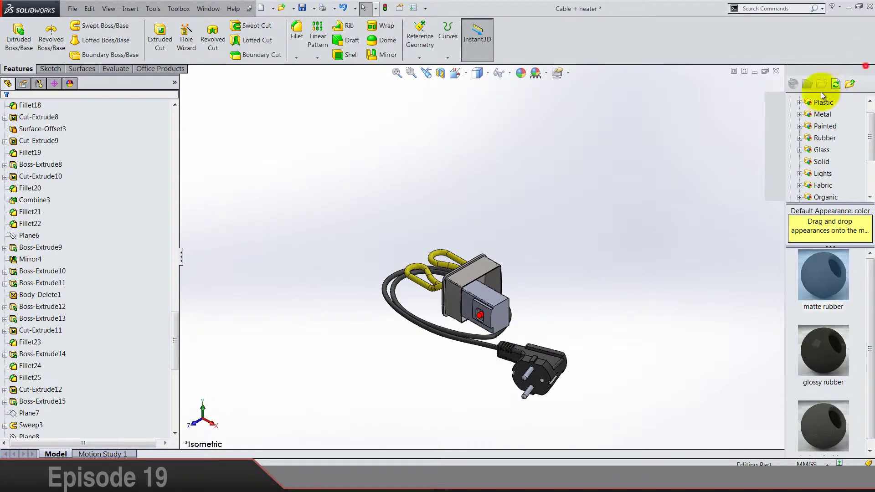
pyautogui.click(648, 140)
pyautogui.click(610, 155)
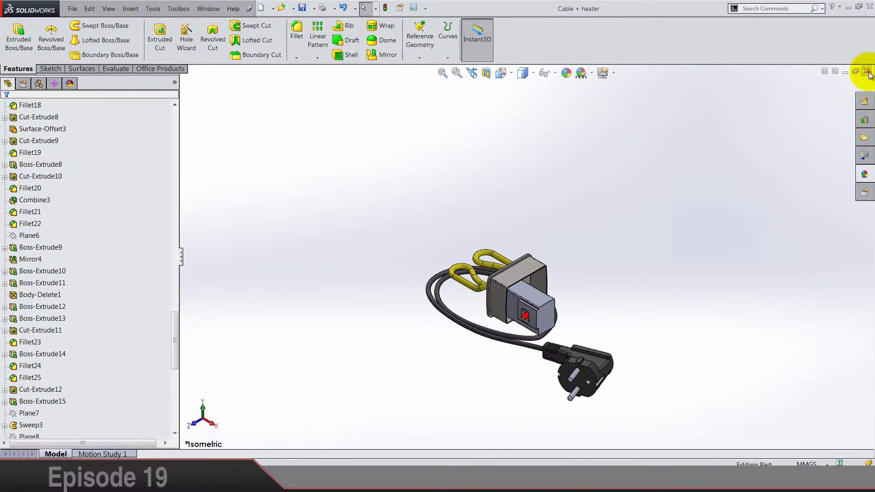
# - Close Cable + heater, then give Body L, Body R, Handle cover and Lid blue polished ABS plastic
pyautogui.click(867, 72)
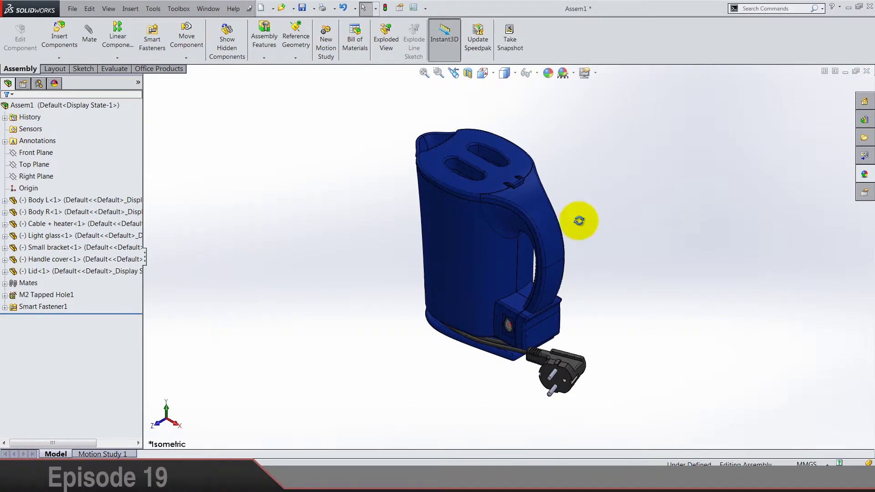
pyautogui.moveTo(578, 221); pyautogui.dragTo(556, 223, button='middle')
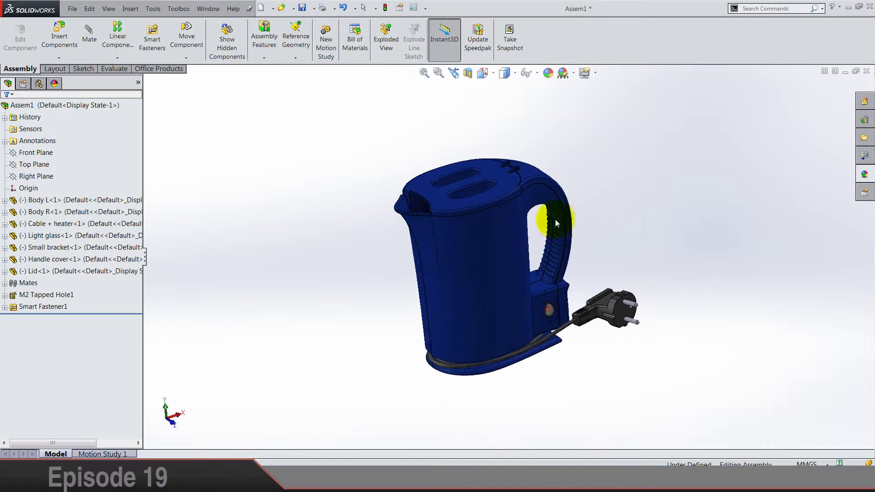
pyautogui.click(111, 200)
pyautogui.keyDown('ctrl'); pyautogui.click(108, 212); pyautogui.keyUp('ctrl')
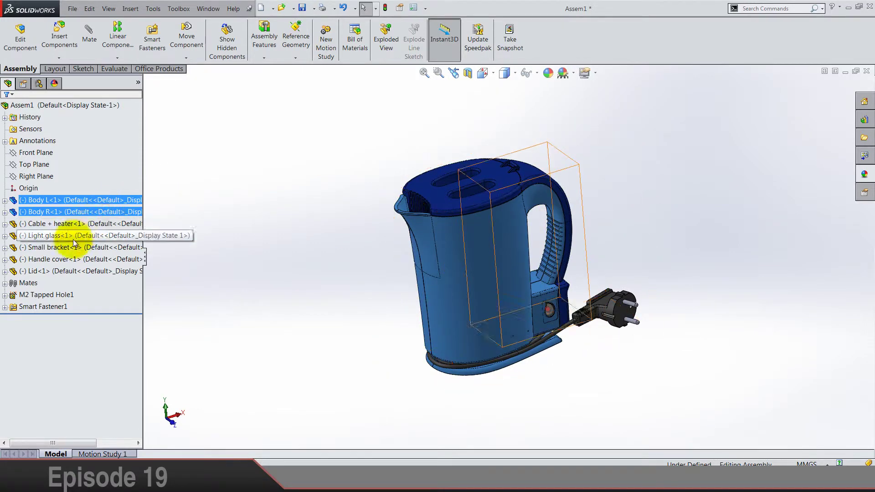
pyautogui.keyDown('ctrl'); pyautogui.click(48, 259); pyautogui.keyUp('ctrl')
pyautogui.keyDown('ctrl'); pyautogui.click(48, 270); pyautogui.keyUp('ctrl')
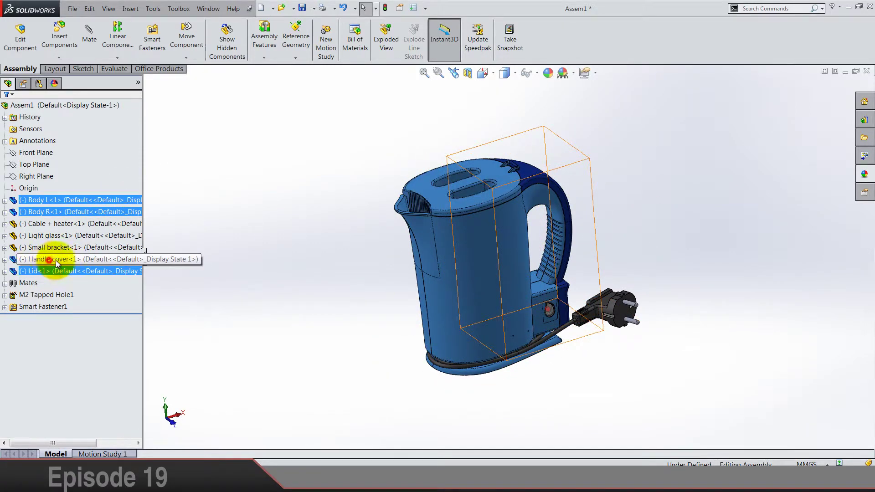
pyautogui.click(863, 175)
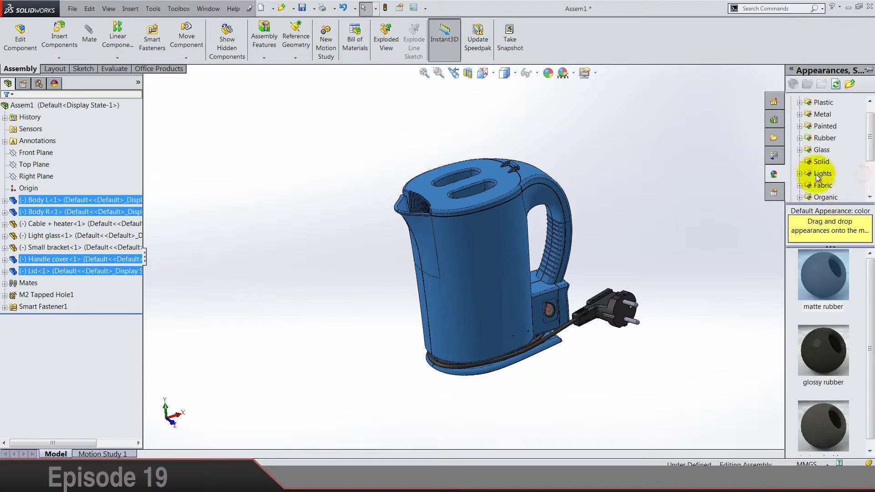
pyautogui.click(799, 103)
pyautogui.click(825, 115)
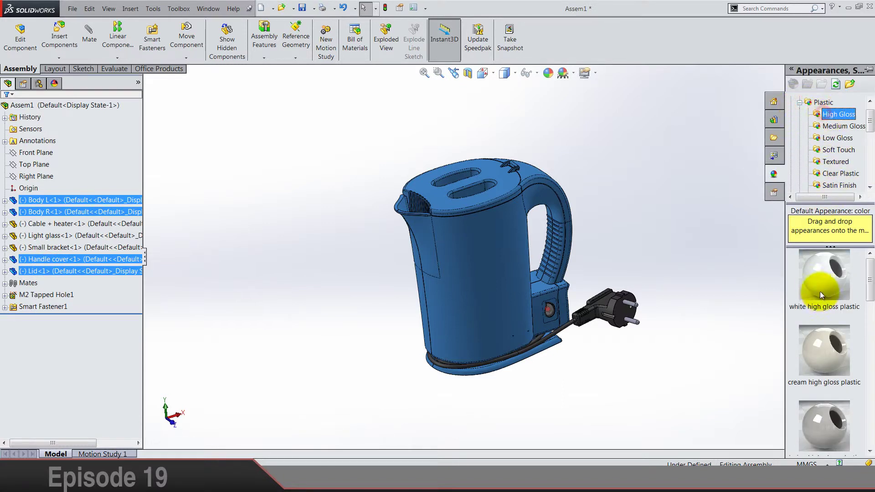
pyautogui.scroll(-5, 828, 310)
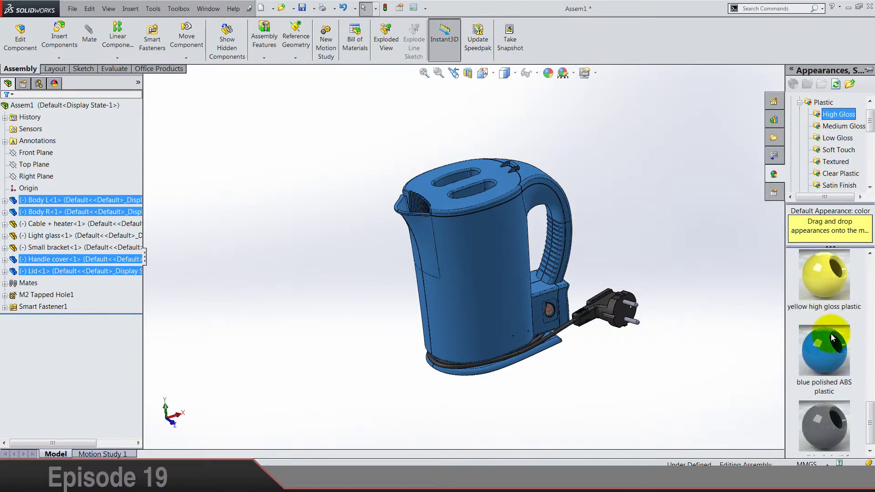
pyautogui.rightClick(832, 338)
pyautogui.click(750, 340)
# - Clear the selection, collapse the design tree and turn the kettle to isometric view
pyautogui.click(675, 318)
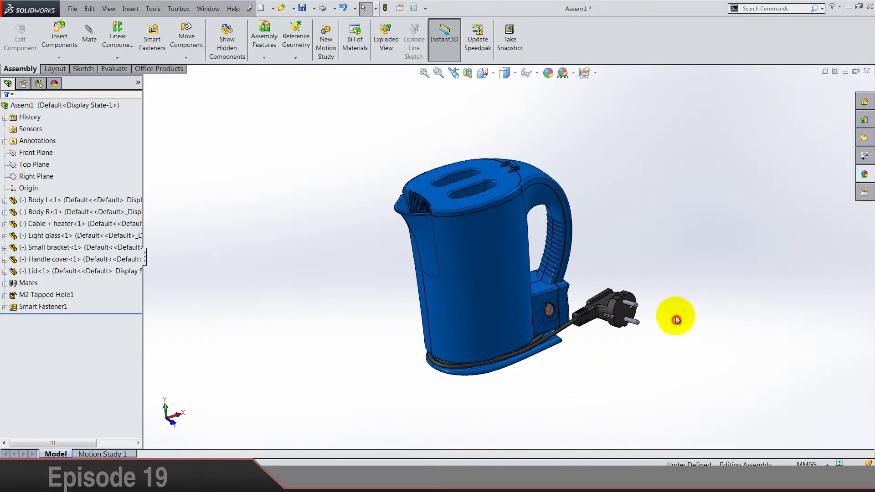
pyautogui.moveTo(591, 194); pyautogui.dragTo(629, 175, button='middle')
pyautogui.moveTo(738, 155); pyautogui.dragTo(384, 190, button='middle')
pyautogui.click(390, 191)
pyautogui.press('Escape')
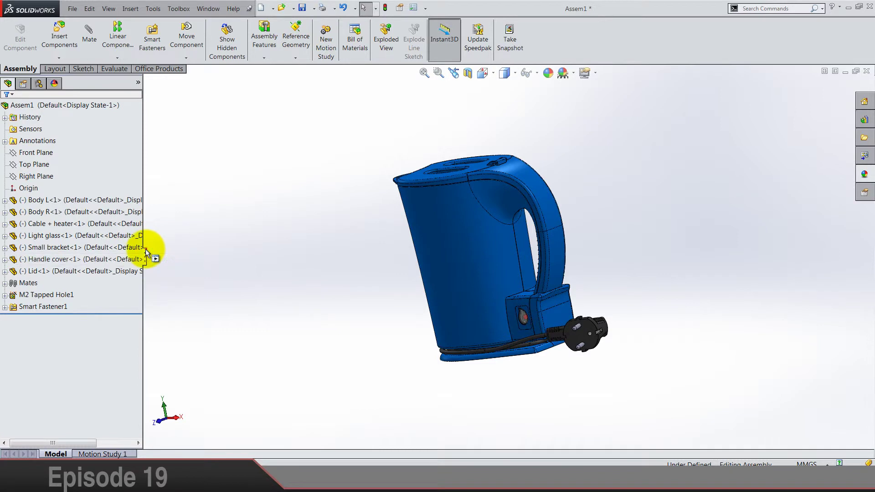
pyautogui.click(145, 251)
pyautogui.click(412, 73)
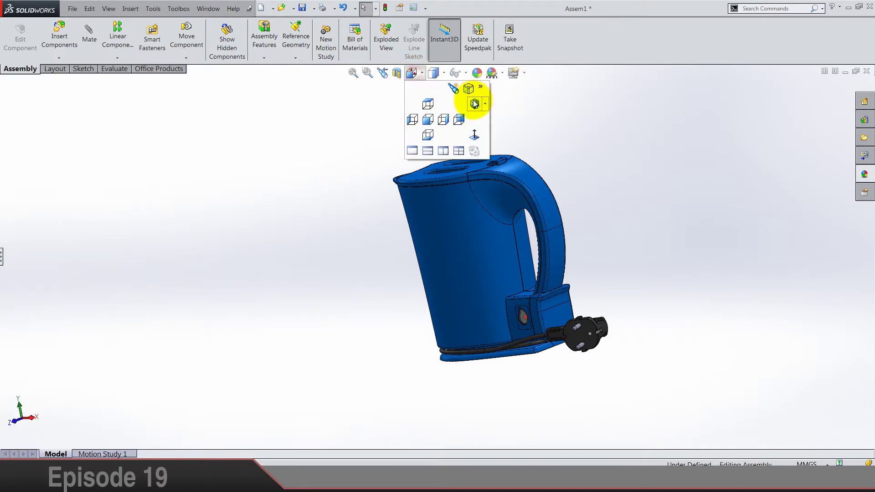
pyautogui.click(473, 97)
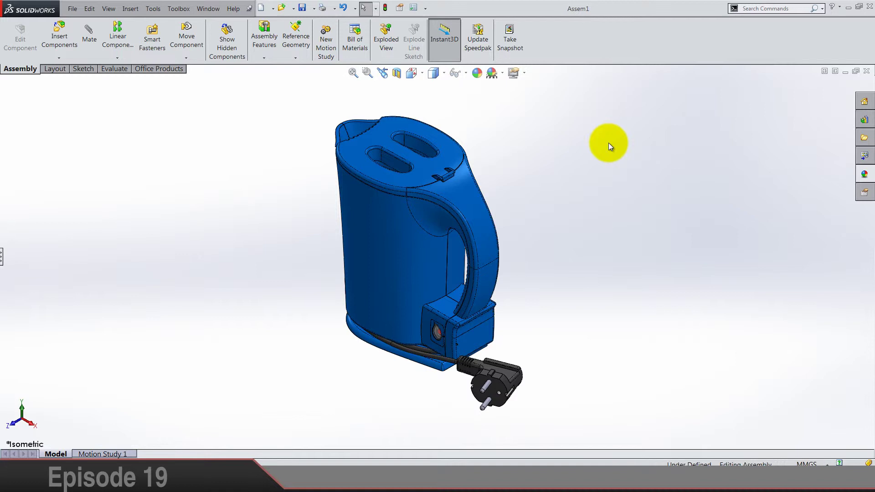
# - Apply the Backdrop - Grey with Overhead Light scene, after trying Plain White
pyautogui.click(502, 73)
pyautogui.click(515, 103)
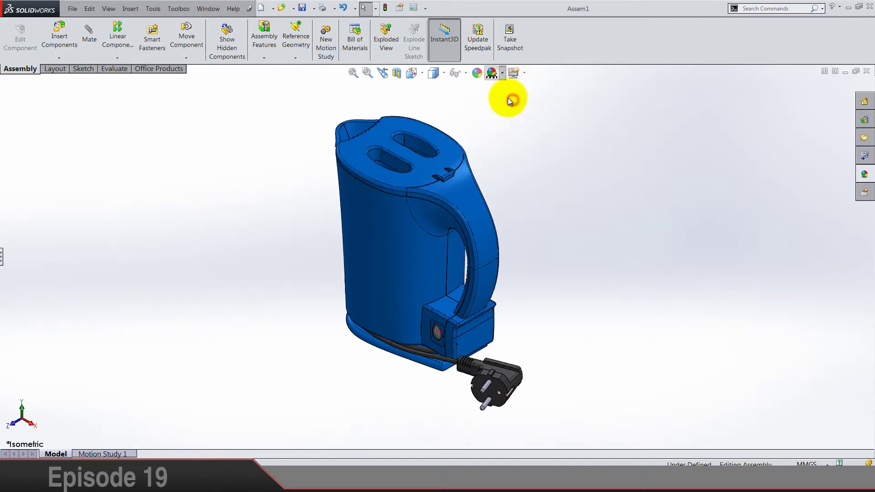
pyautogui.click(501, 73)
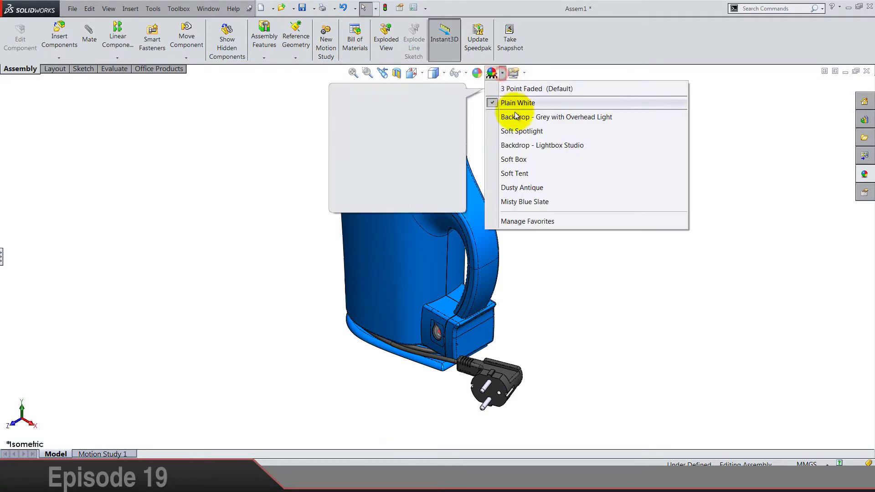
pyautogui.click(515, 114)
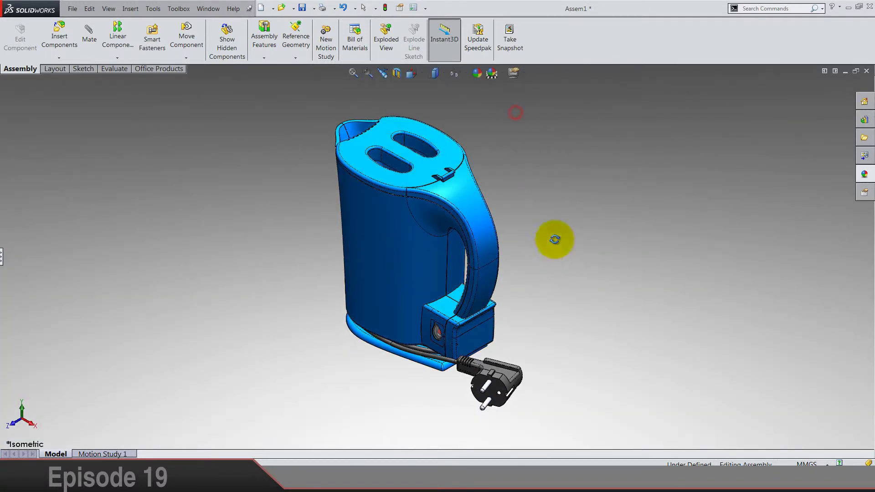
pyautogui.moveTo(556, 238); pyautogui.dragTo(621, 146, button='middle')
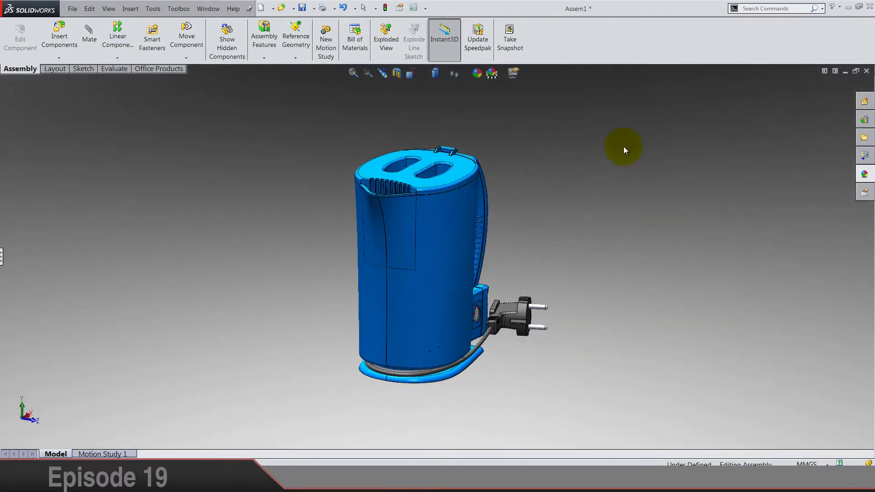
# - Turn on perspective display in the view settings
pyautogui.click(513, 74)
pyautogui.click(527, 94)
pyautogui.click(516, 76)
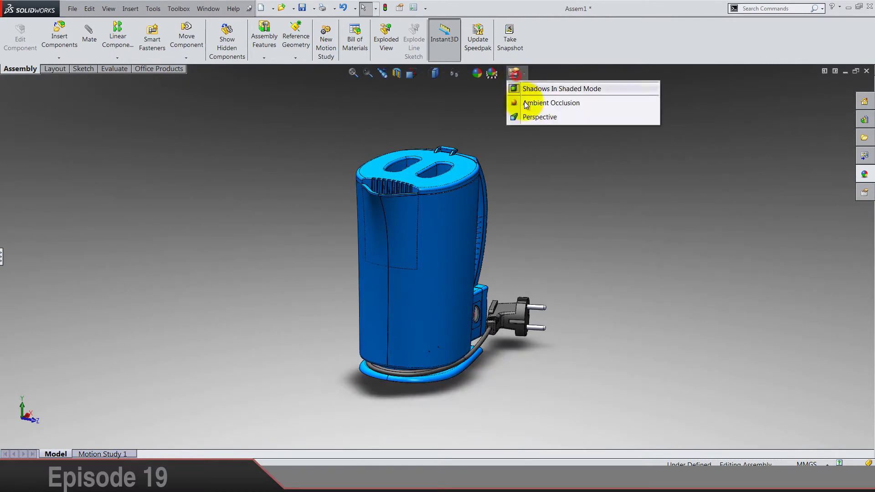
pyautogui.click(537, 124)
pyautogui.moveTo(529, 294); pyautogui.dragTo(447, 157, button='middle')
# - Return to isometric view, then rebuild and save the assembly
pyautogui.click(428, 78)
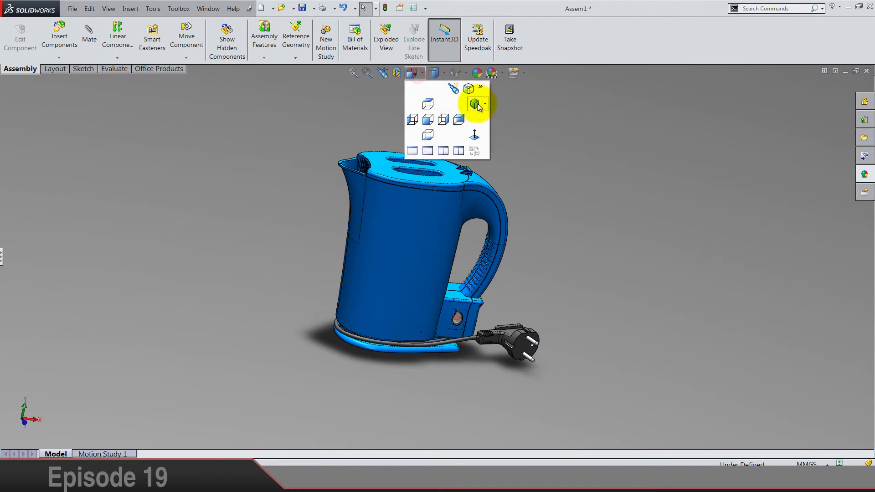
pyautogui.click(479, 108)
pyautogui.hotkey('ctrl', 's')
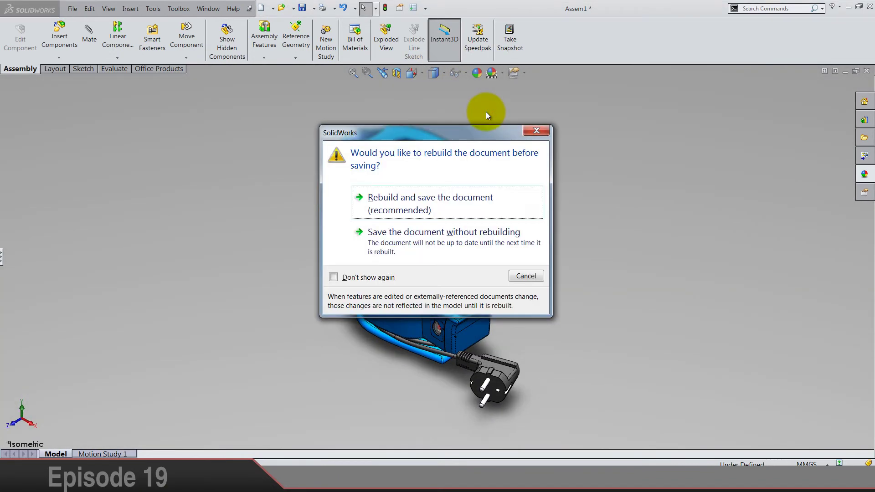
pyautogui.click(458, 203)
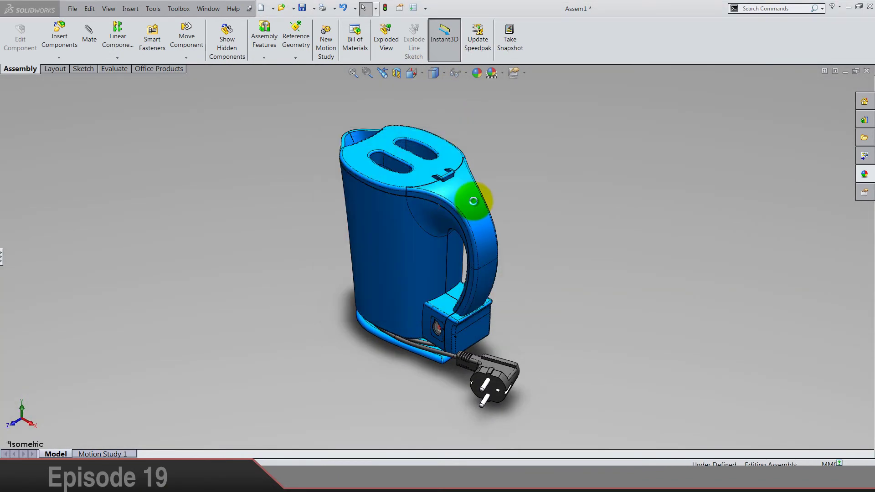